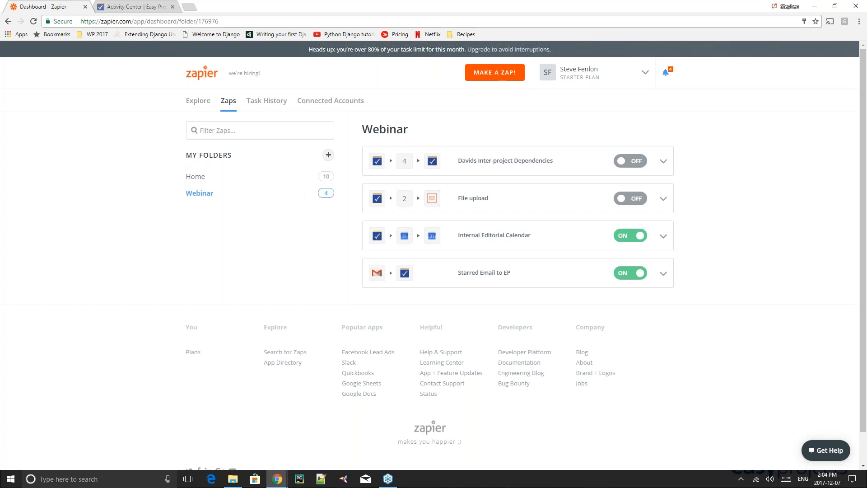
Open the Explore page and look through the popular Zaps and app details for Easy Projects.
click(197, 100)
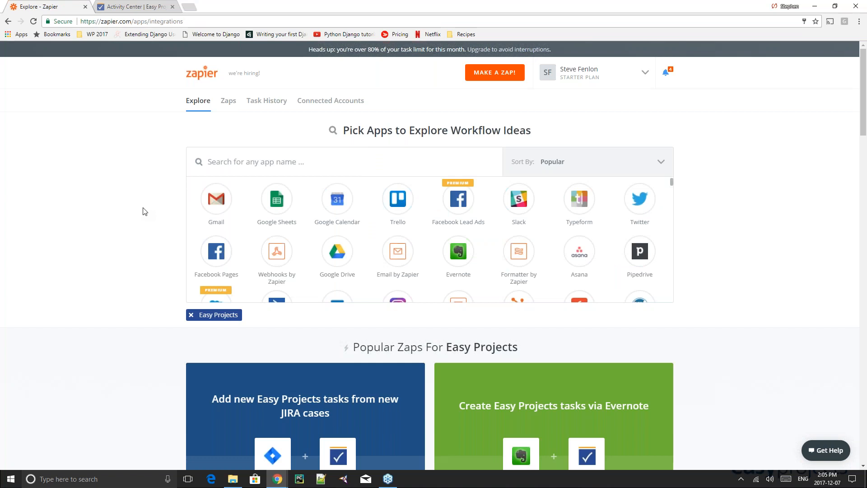
click(212, 203)
scroll(129, 209, down, 1)
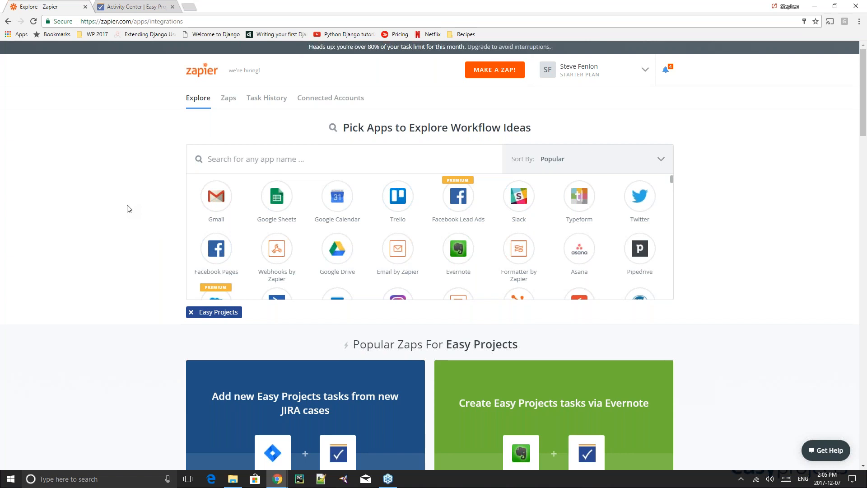
scroll(129, 208, down, 15)
scroll(131, 205, up, 4)
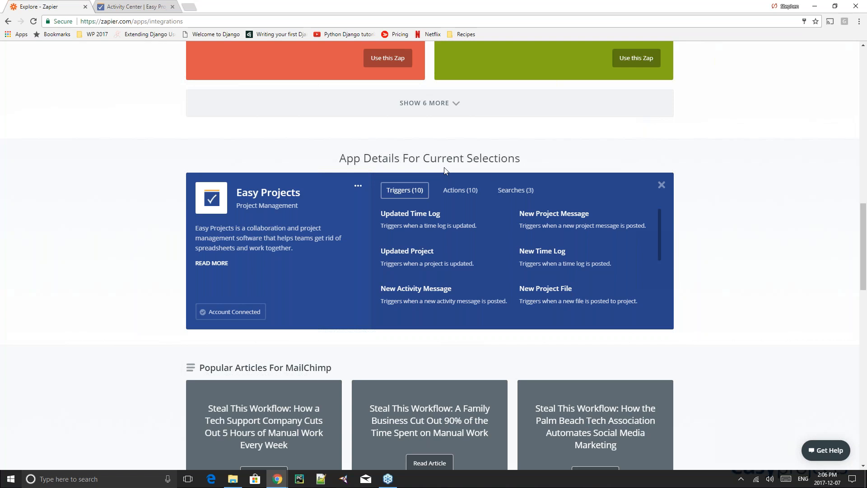
View the searches, actions and triggers available in the Easy Projects app details.
click(512, 193)
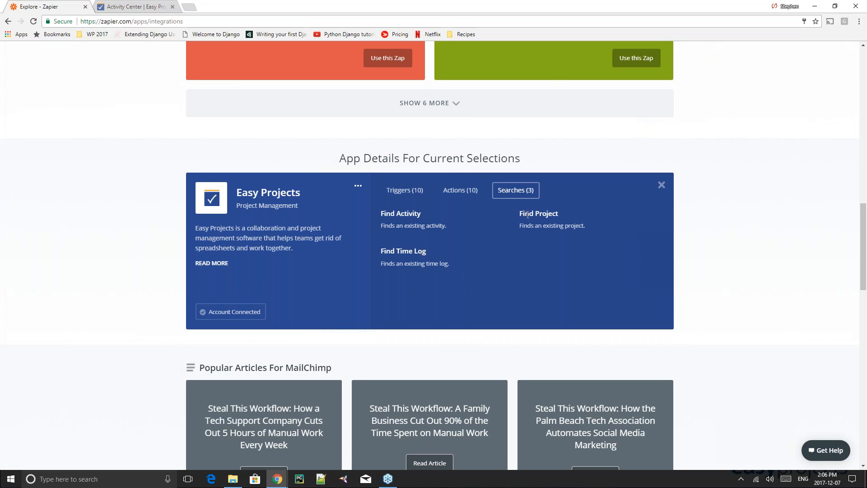
click(460, 190)
click(404, 191)
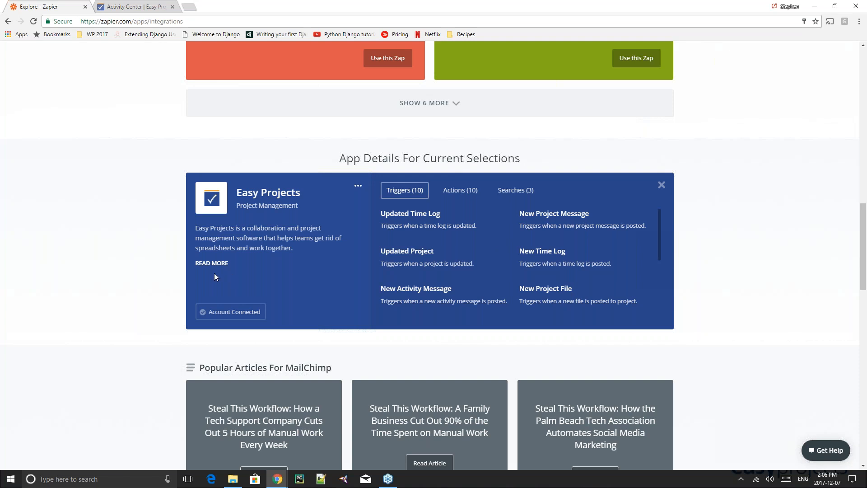
Open the account's plan upgrade page to compare the Zapier pricing plans.
scroll(177, 274, up, 15)
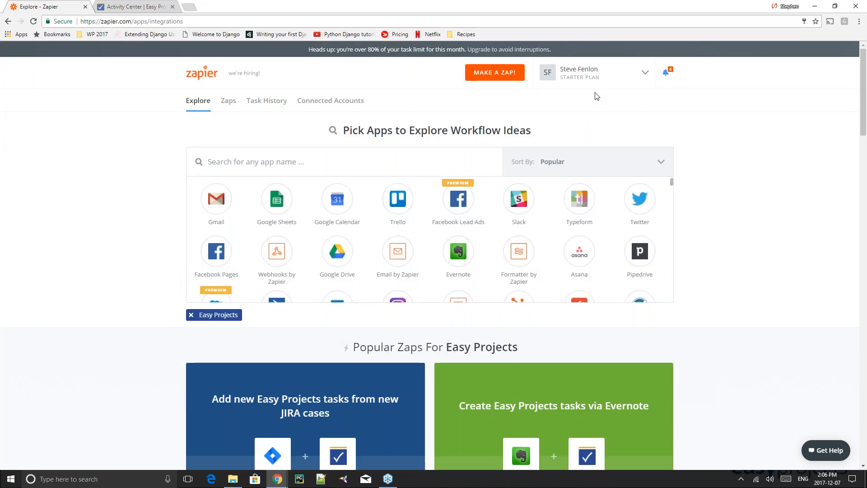
click(602, 83)
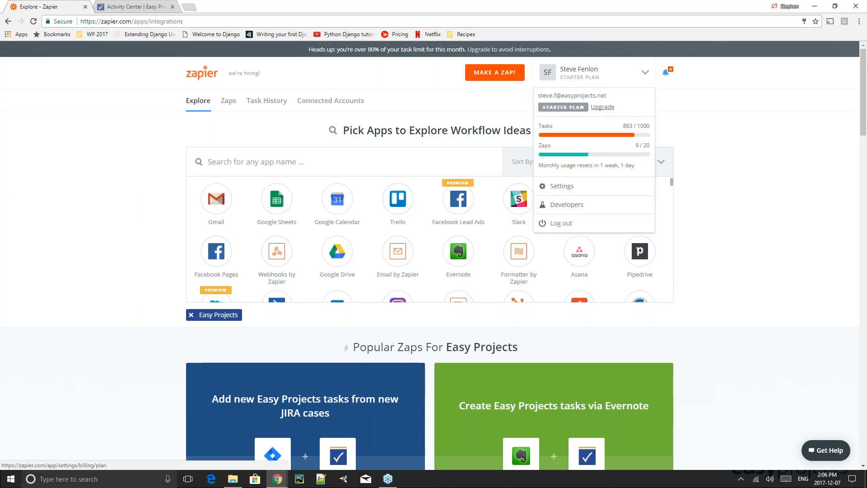
click(610, 108)
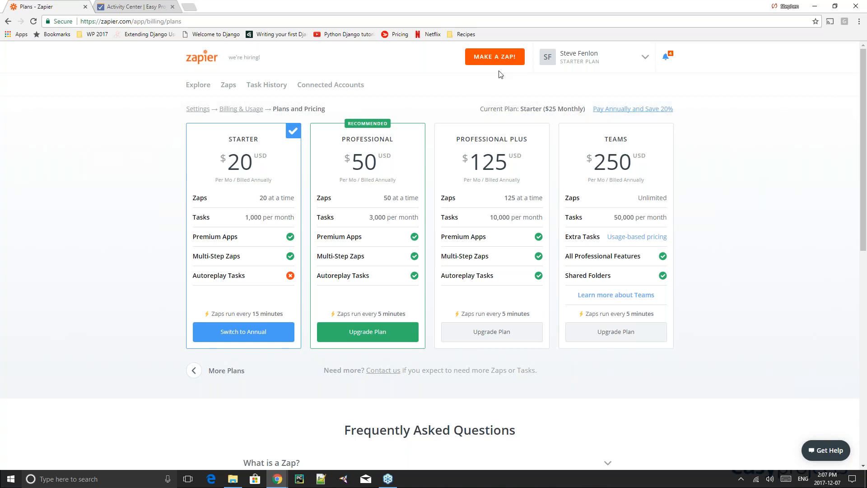
Go back to the Zaps list and show the Webinar folder.
click(231, 87)
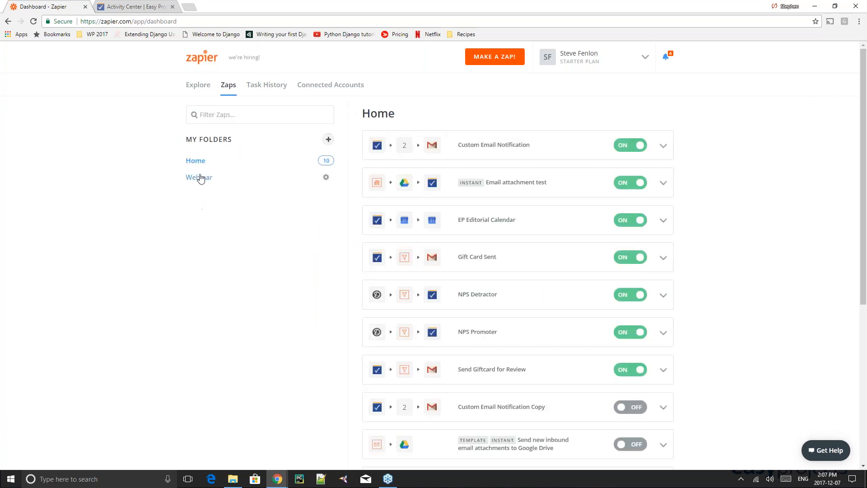
click(199, 178)
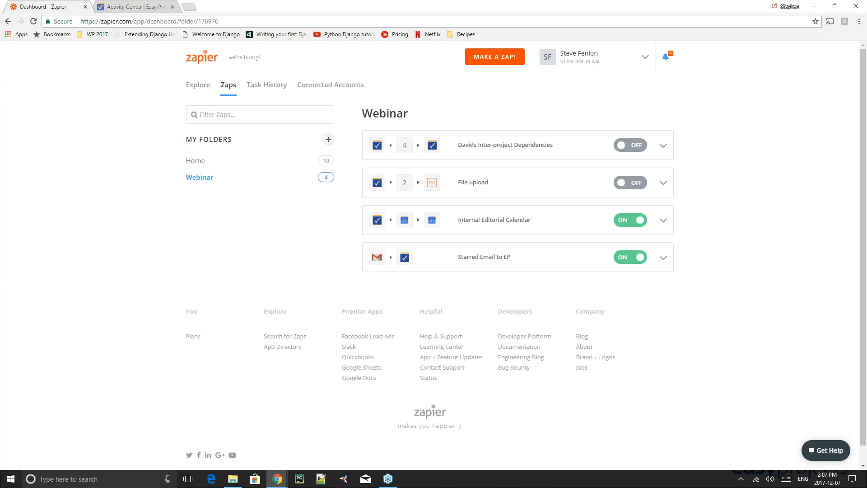
Open gmail.com in a new browser tab and switch to the Easy Projects work account's inbox.
click(189, 6)
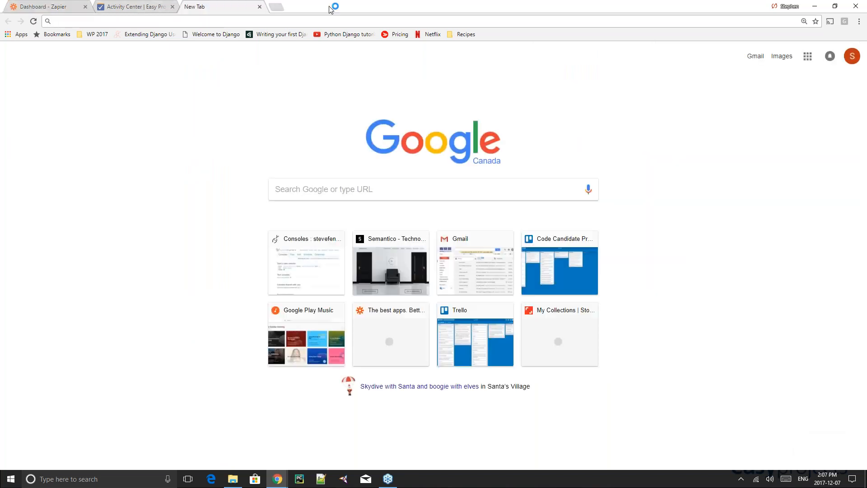
text(gmail.com)
key(Return)
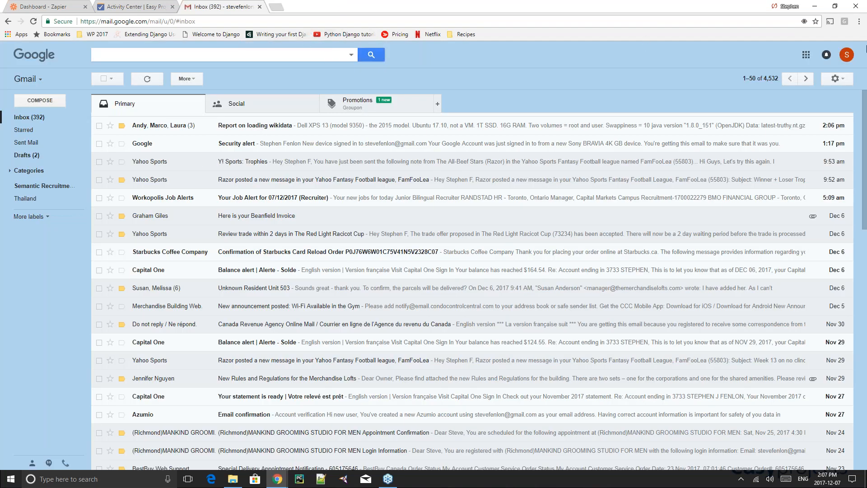
click(847, 55)
click(803, 146)
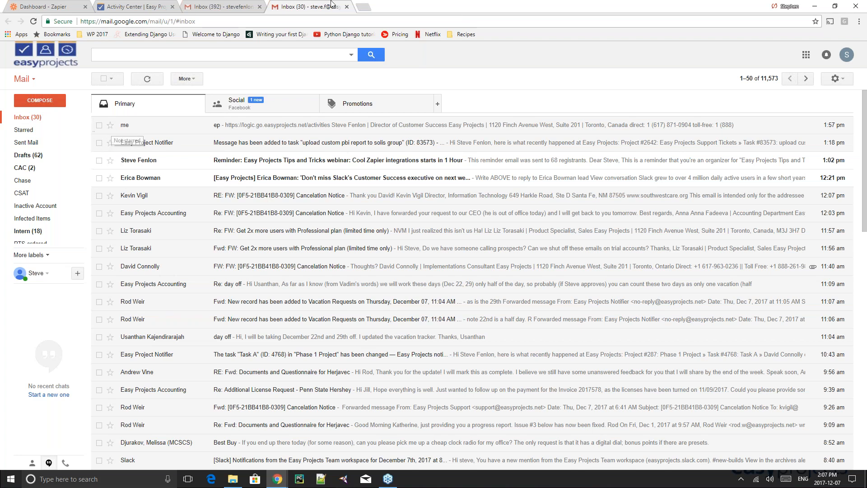
Glance at the Easy Projects Activity Center, return to Zapier and open the Starred Email to EP Zap for editing.
click(135, 6)
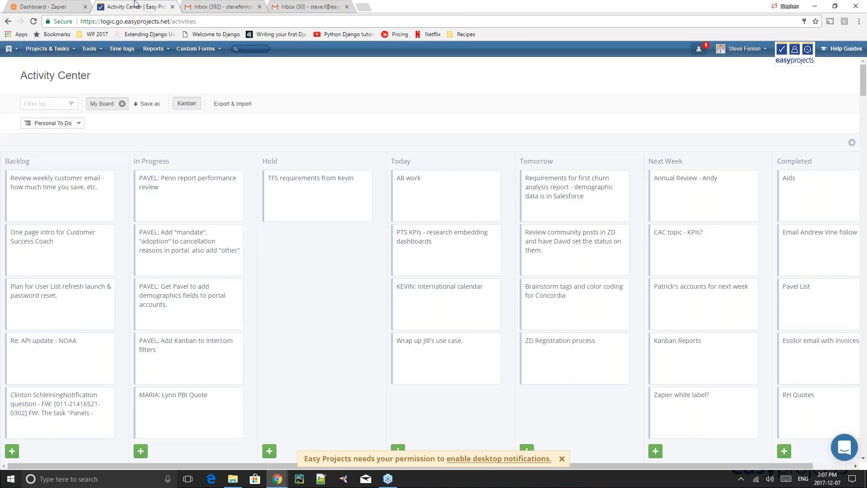
click(36, 6)
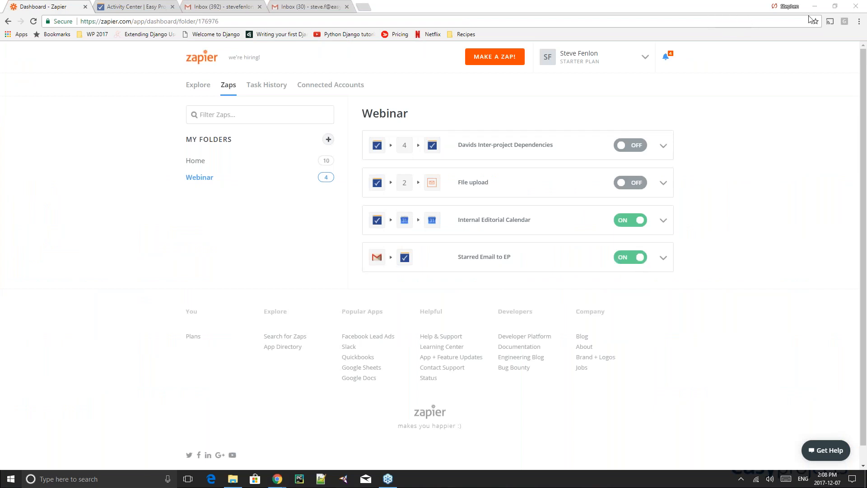
click(664, 258)
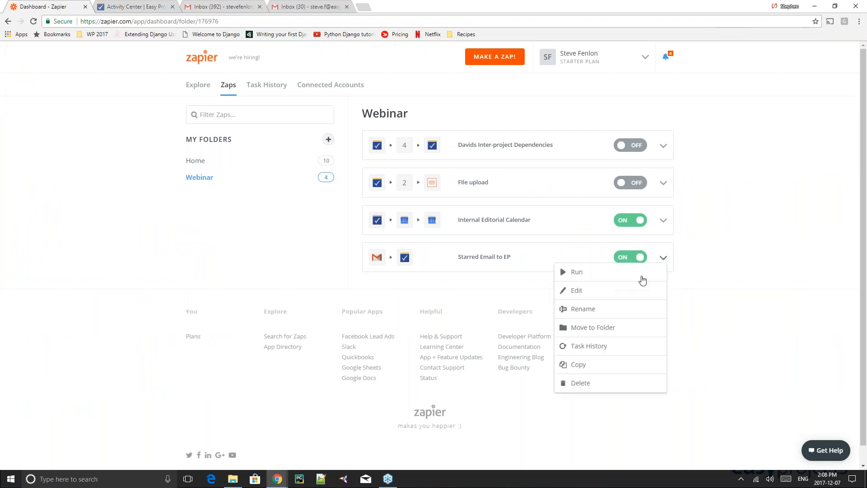
click(592, 296)
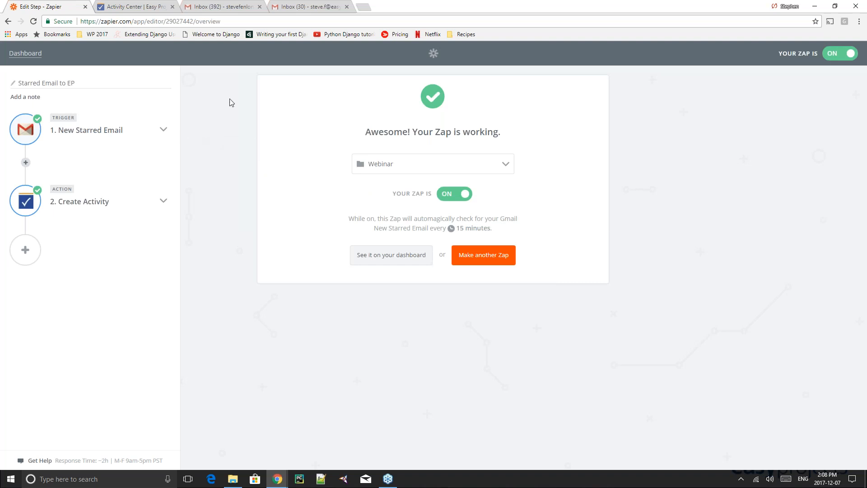
Star the "ep" message at the head of the work account's Gmail inbox.
click(294, 6)
click(110, 125)
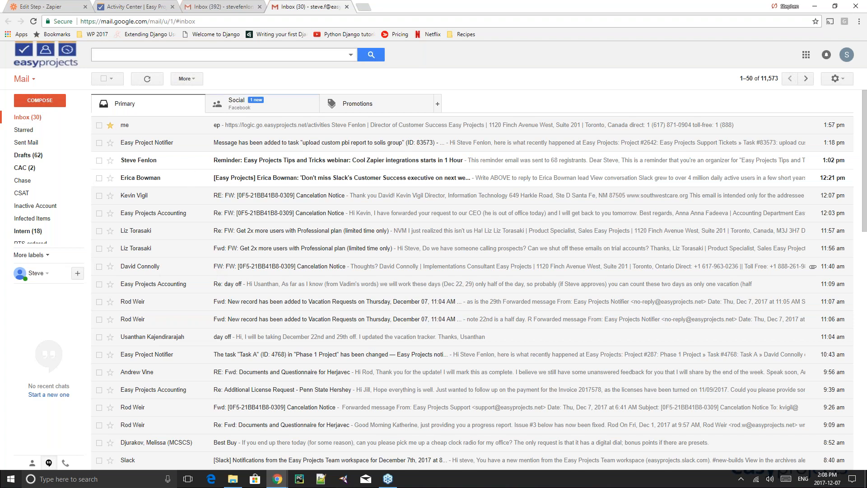
Switch to Easy Projects and examine the Personal To Do Kanban board, including the email-based cards in the Backlog column.
click(148, 6)
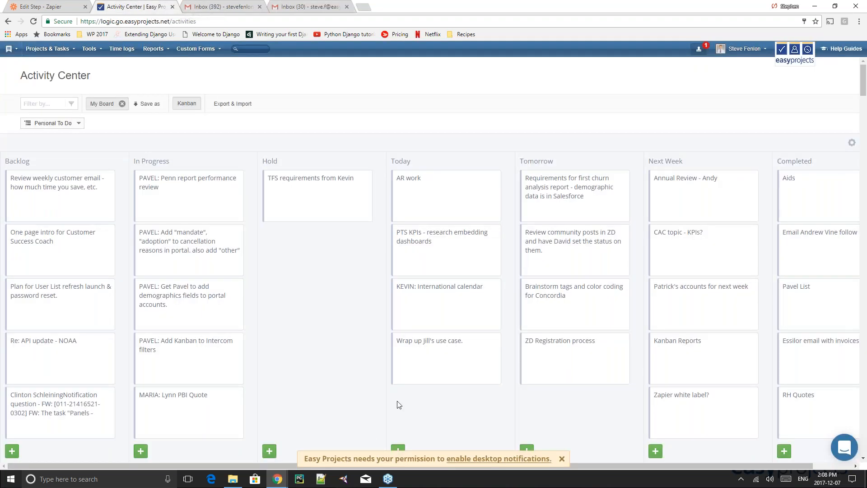
scroll(306, 293, down, 1)
scroll(307, 293, down, 7)
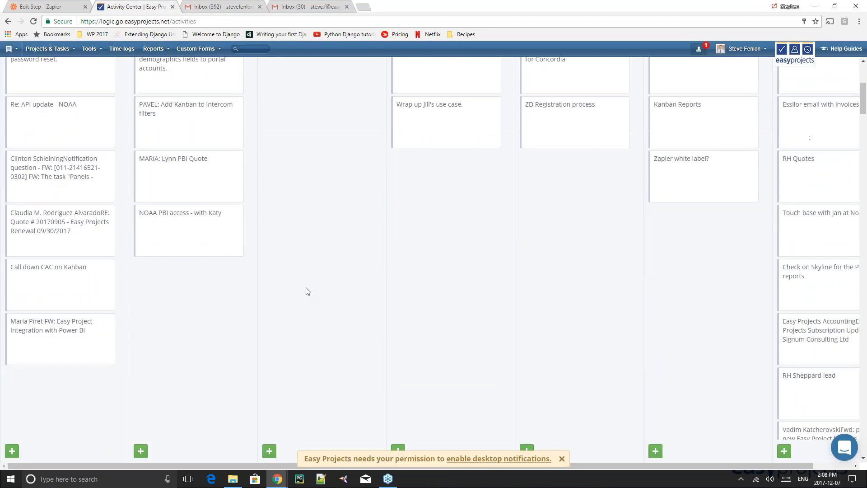
scroll(307, 292, up, 6)
scroll(306, 291, up, 1)
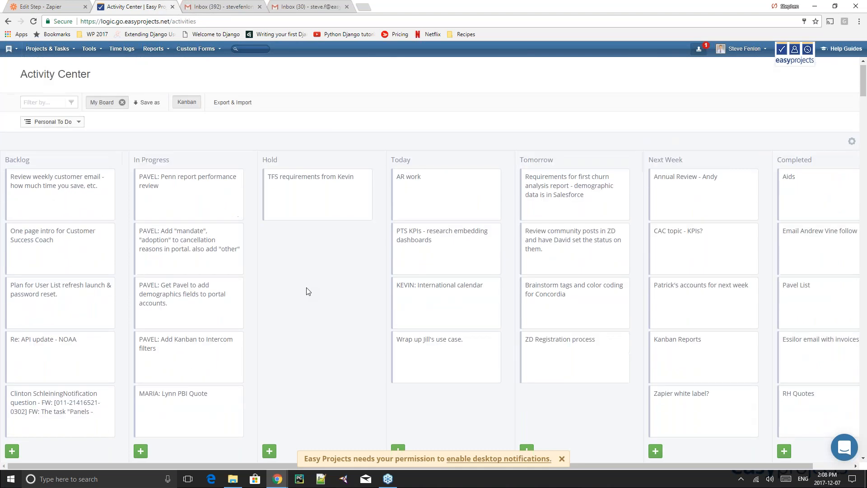
scroll(307, 291, down, 3)
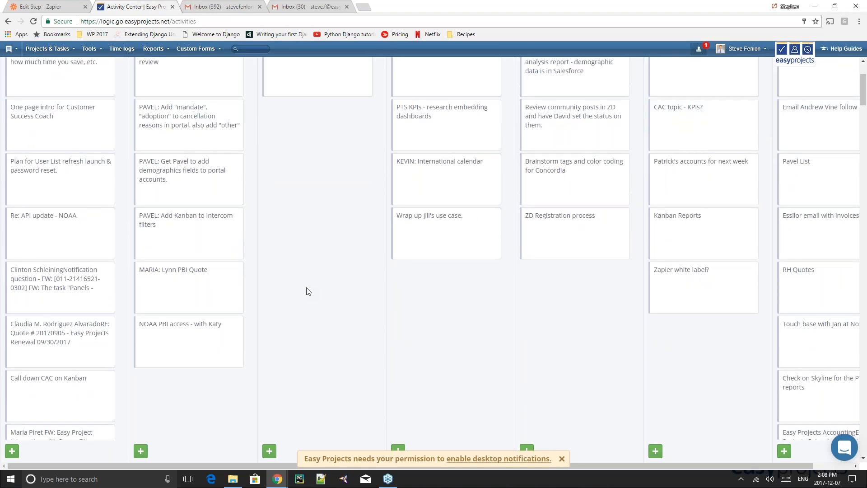
scroll(307, 291, up, 3)
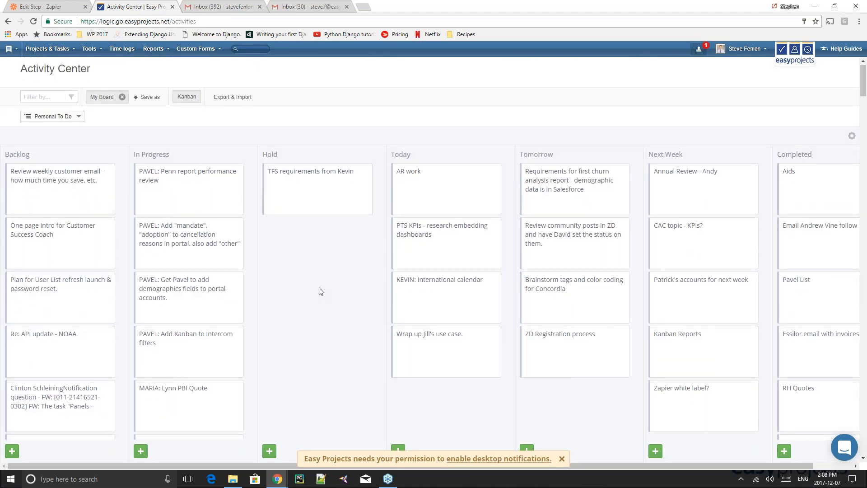
scroll(320, 291, down, 2)
scroll(320, 290, down, 1)
scroll(319, 291, up, 2)
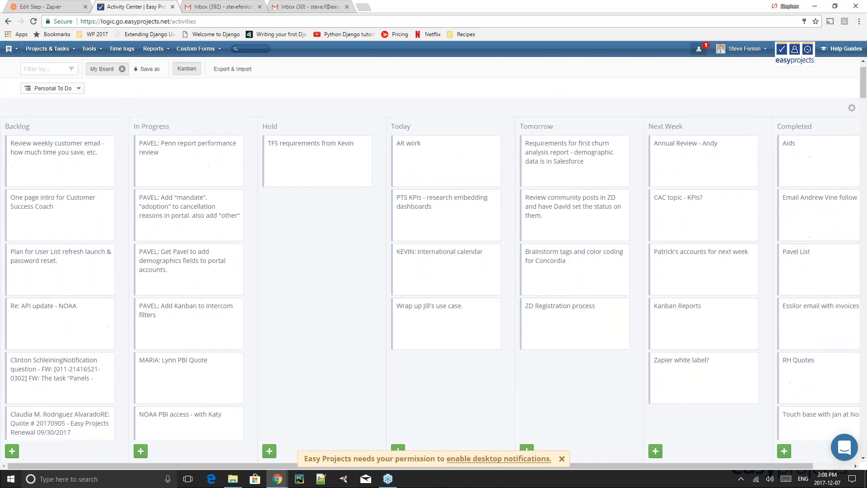
scroll(323, 288, up, 1)
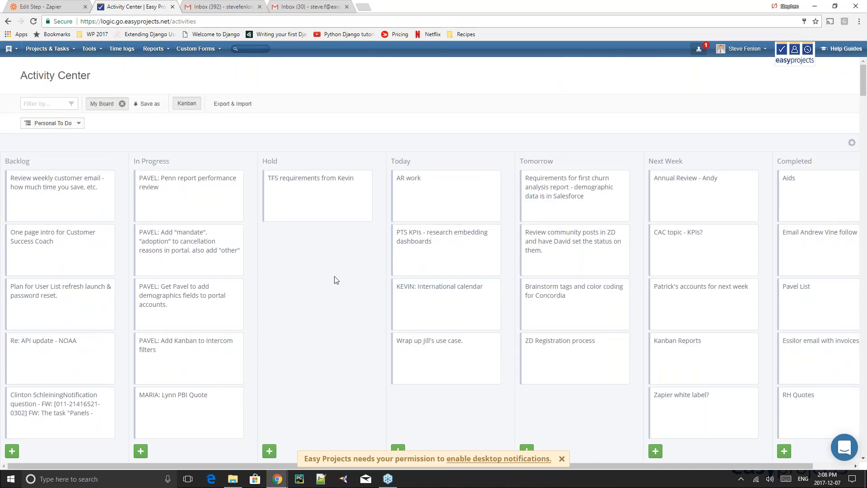
scroll(327, 396, down, 2)
scroll(326, 388, down, 1)
scroll(327, 386, up, 3)
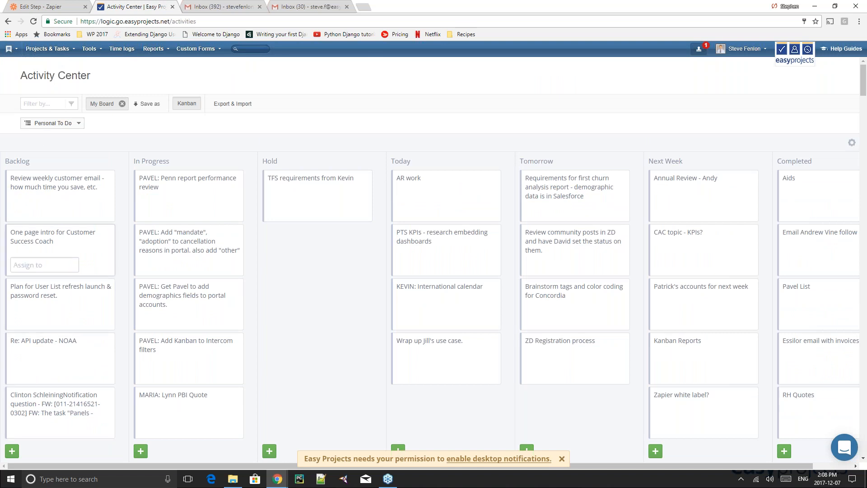
scroll(346, 281, down, 1)
scroll(346, 281, down, 1)
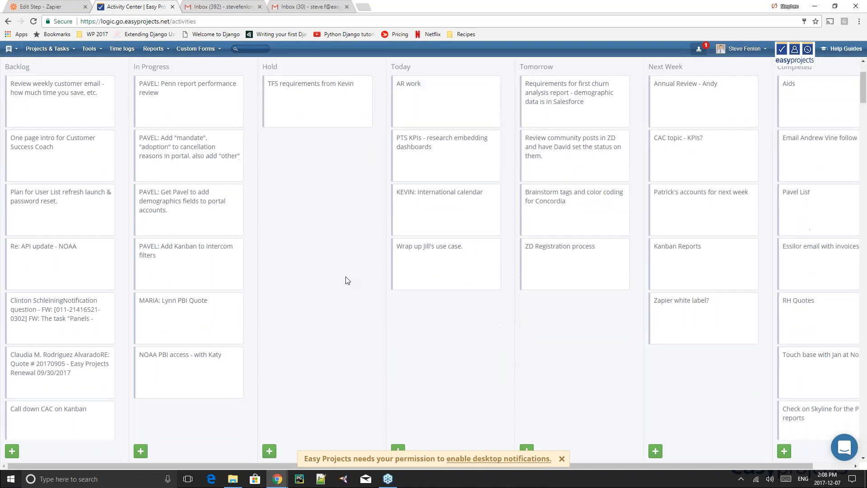
scroll(346, 281, down, 4)
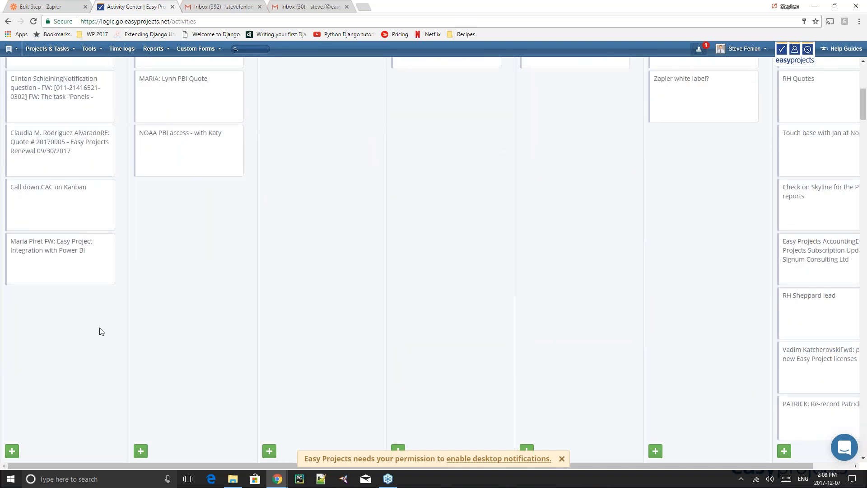
scroll(88, 322, down, 1)
scroll(89, 322, down, 2)
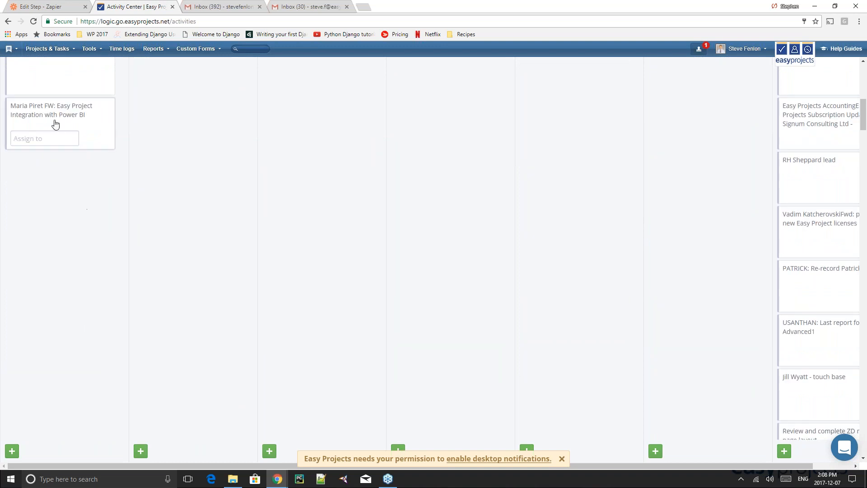
scroll(401, 243, up, 8)
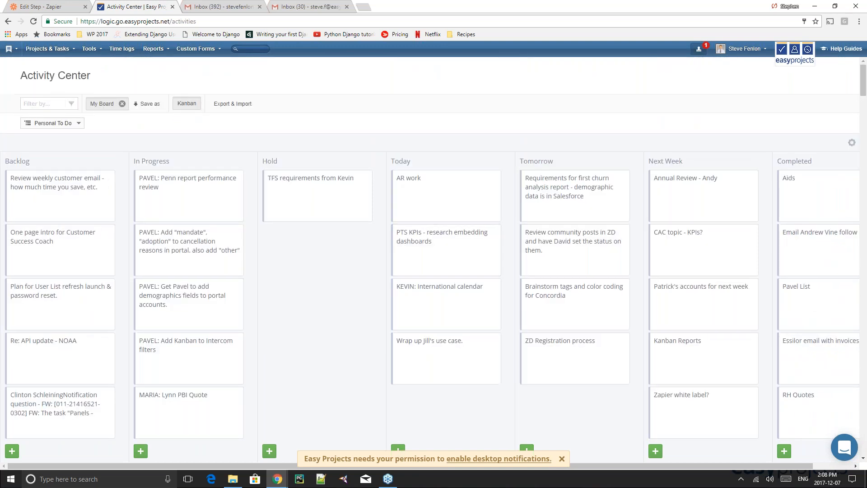
Return to the Zap in Zapier and expand its New Starred Email trigger and Create Activity action, checking the starred Gmail message in between.
click(24, 6)
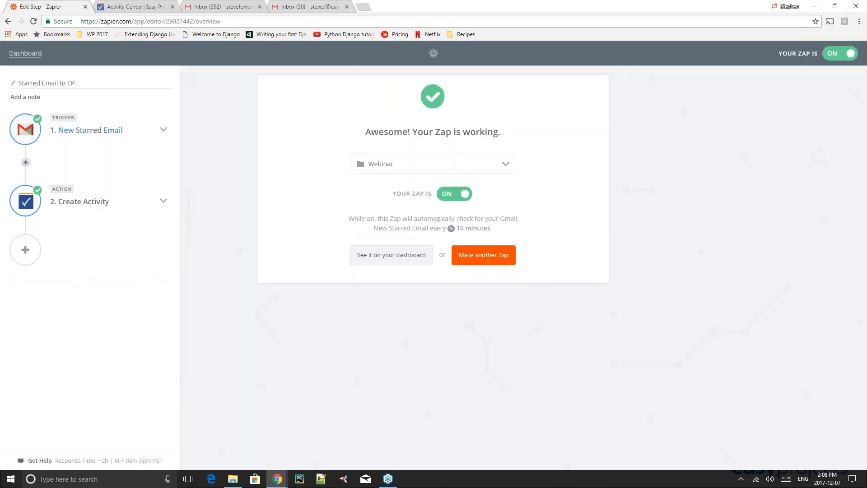
click(164, 131)
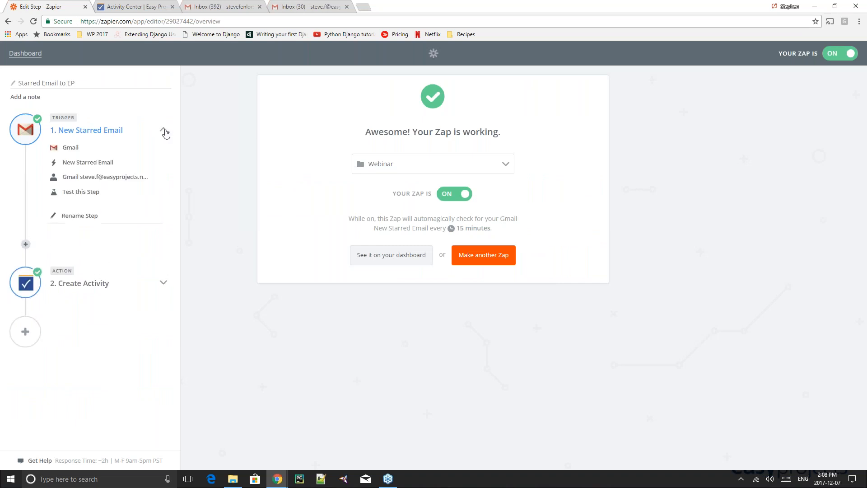
click(280, 7)
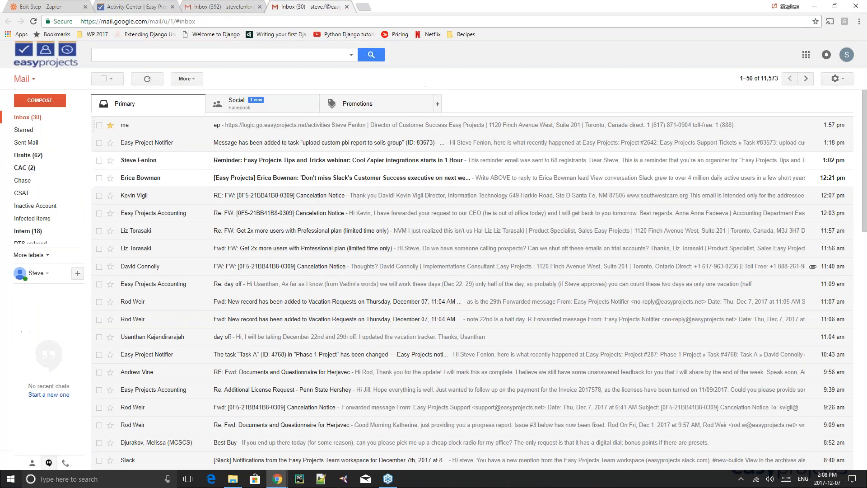
click(34, 6)
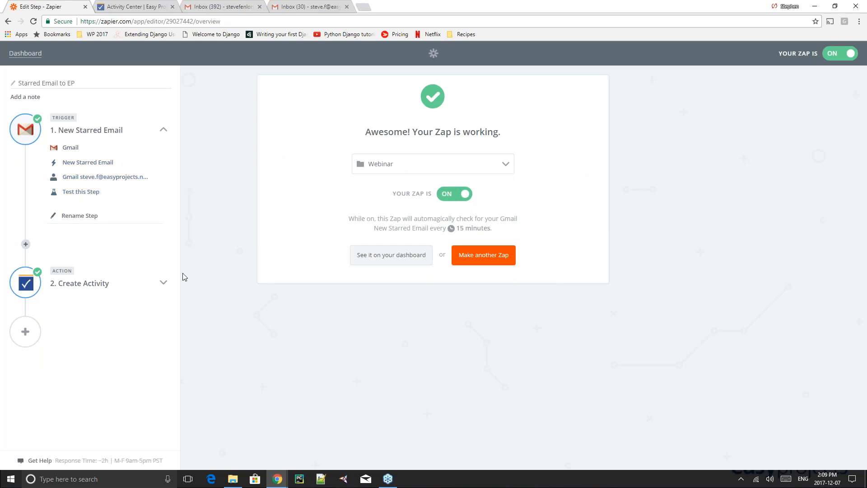
click(164, 284)
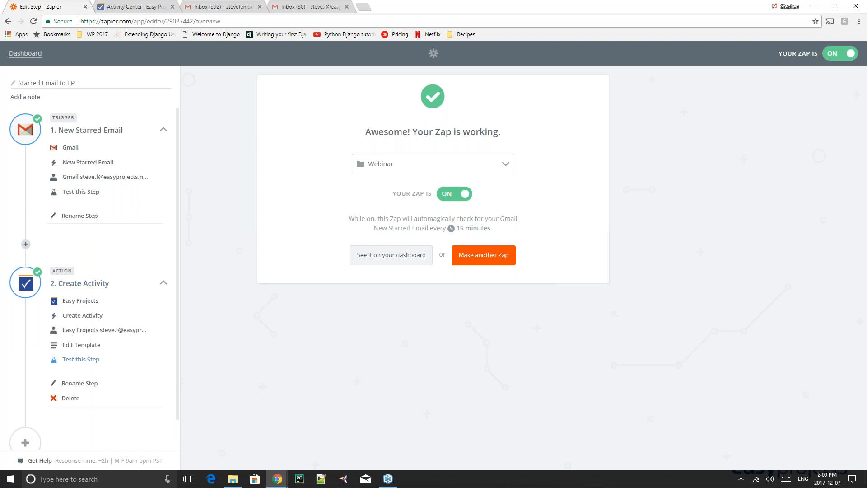
Review the Create Activity template, checking the fields from Name and Project through Status and Description to the dates.
click(92, 345)
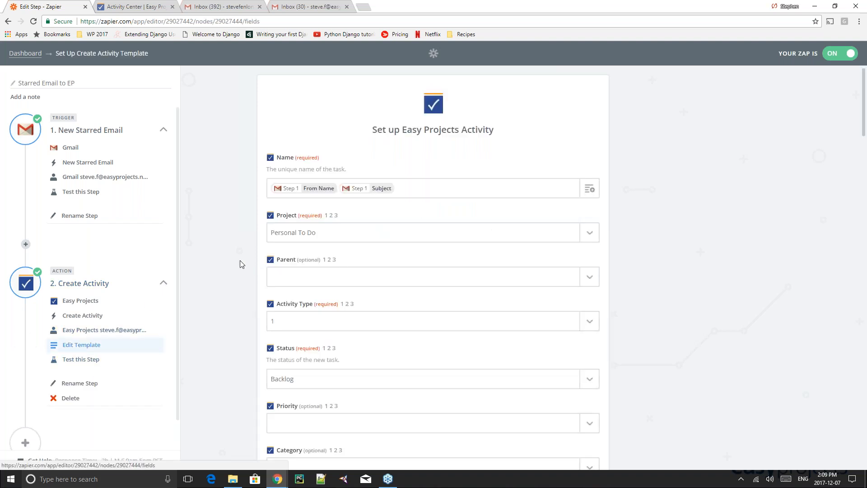
scroll(234, 225, down, 1)
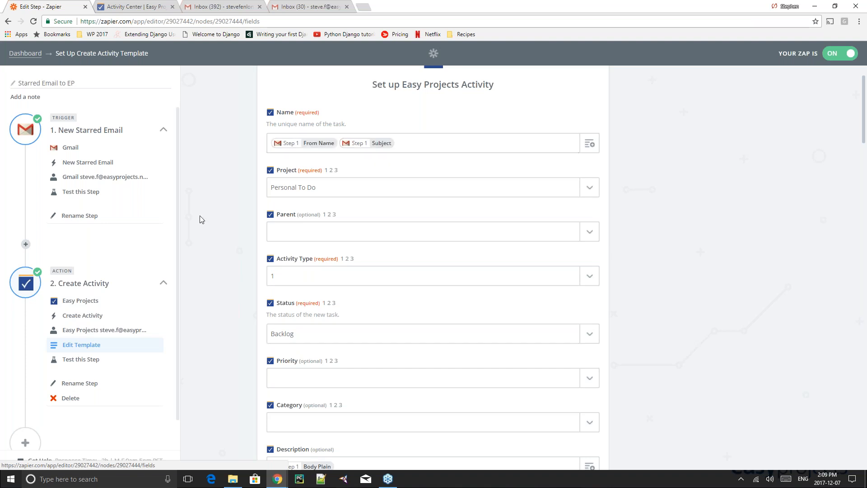
scroll(227, 209, down, 1)
scroll(227, 209, down, 3)
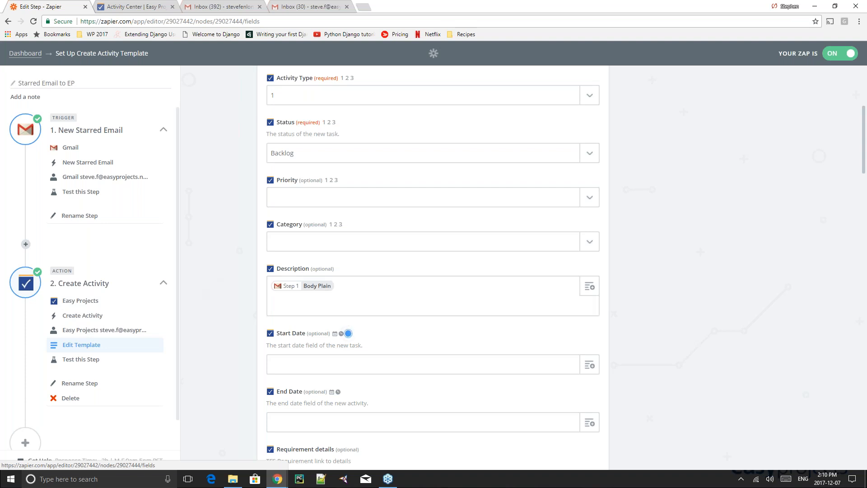
Confirm Gmail with the New Starred Email trigger, then test the selected work Gmail account and continue to the trigger test.
click(72, 149)
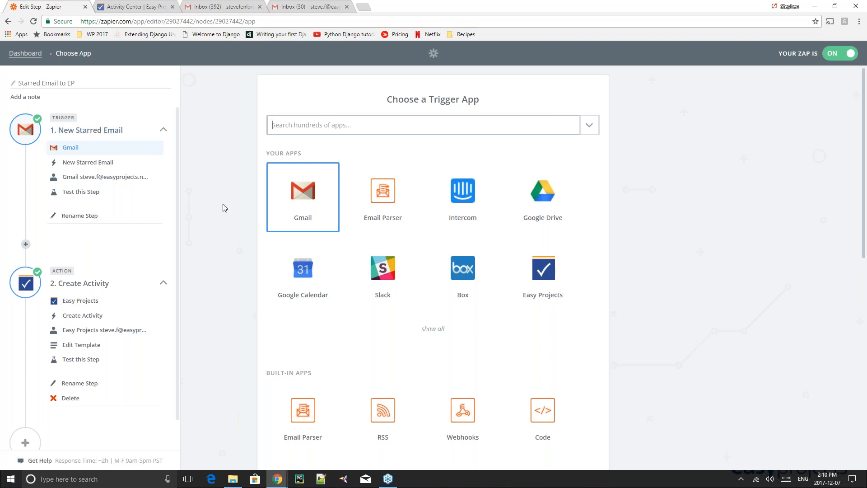
click(304, 200)
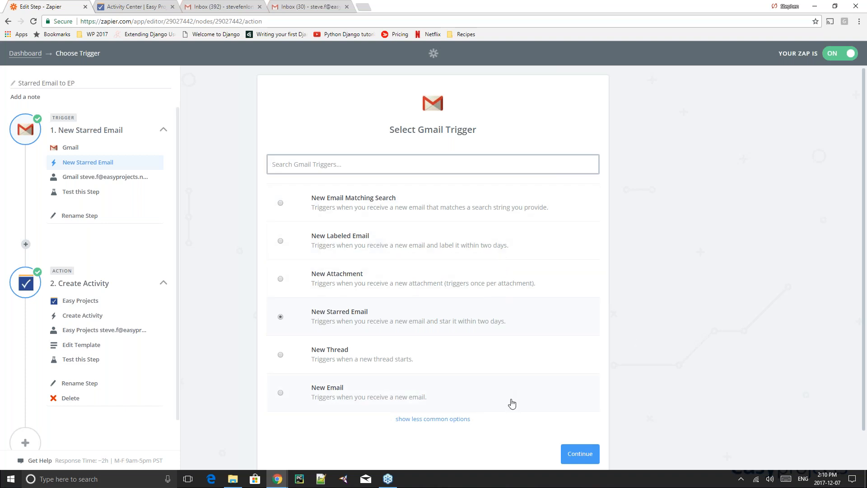
click(576, 456)
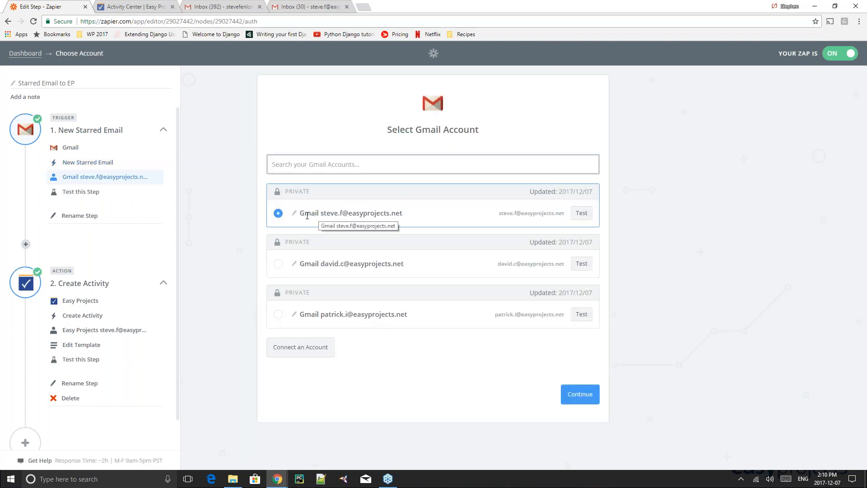
click(582, 214)
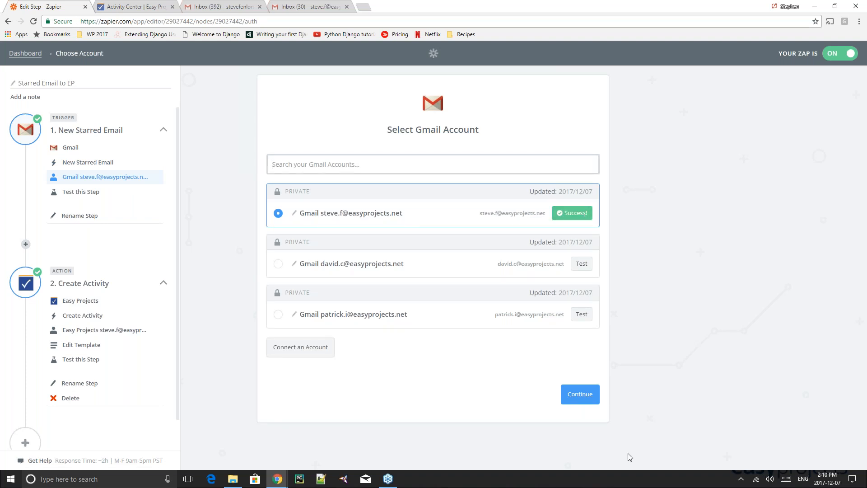
click(568, 396)
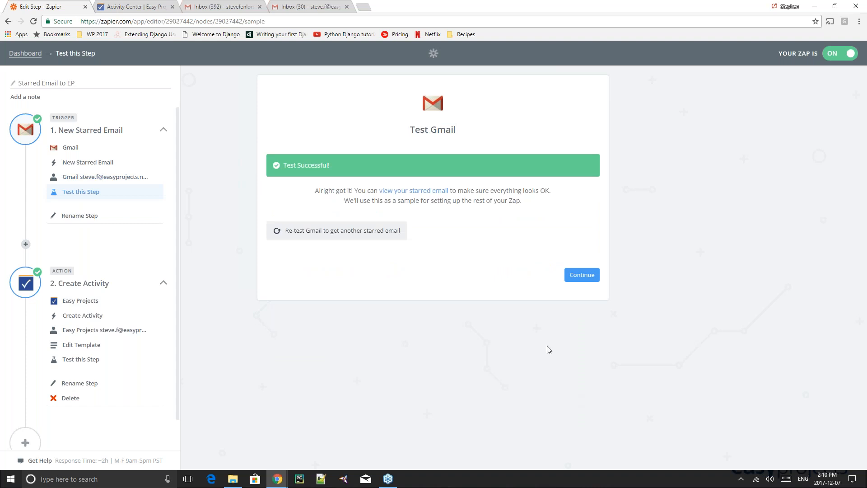
View the starred email sample, re-test the Gmail trigger to fetch a newer one, and review its data fields.
click(412, 191)
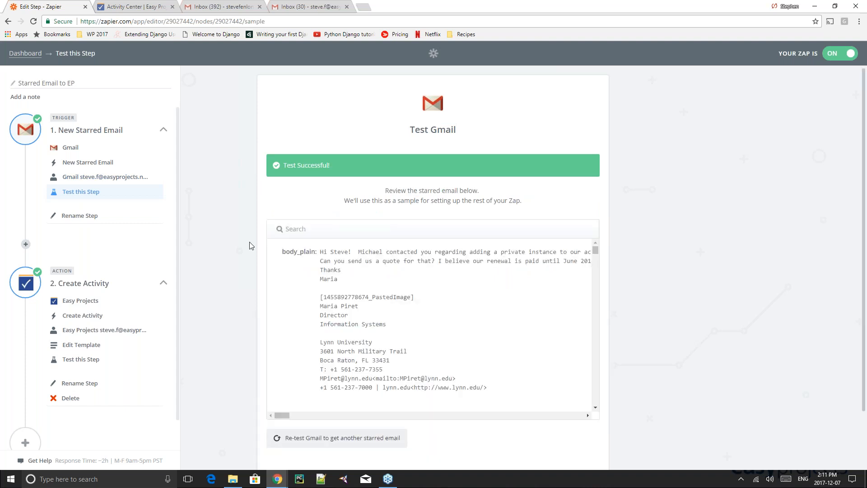
click(332, 441)
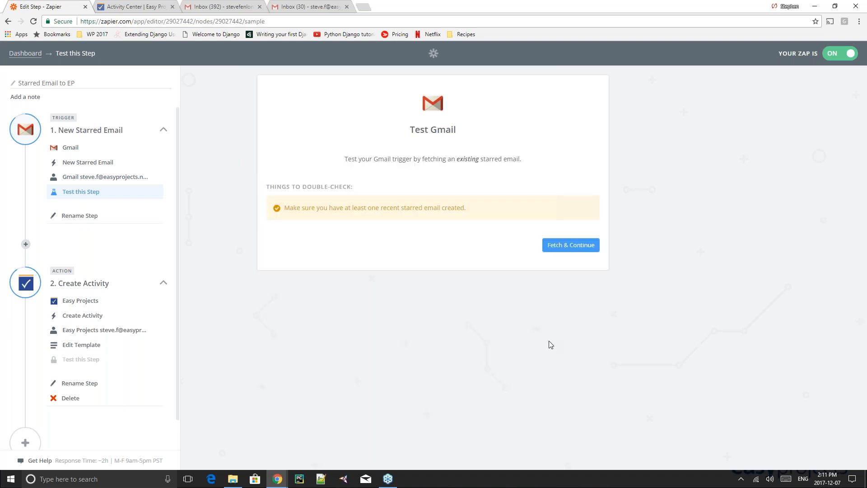
click(570, 244)
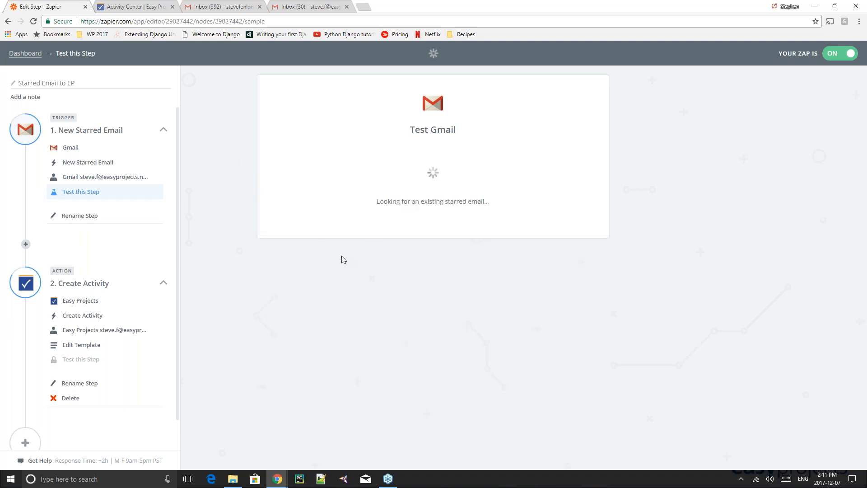
click(428, 191)
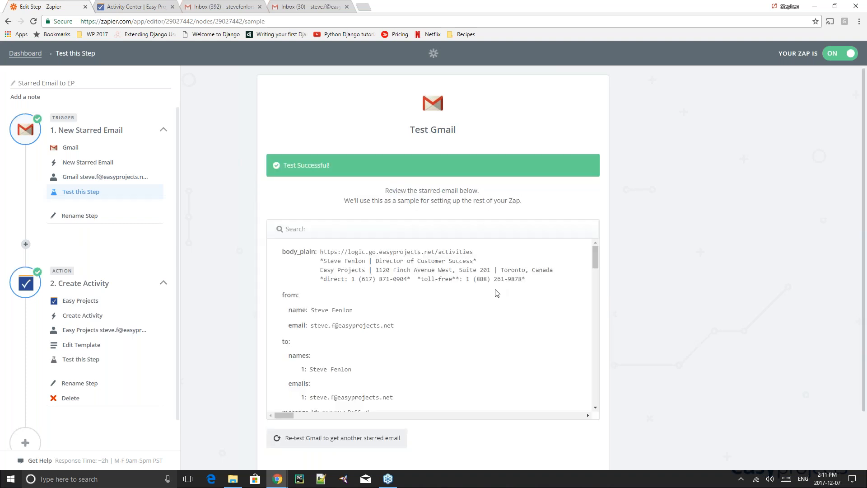
scroll(497, 293, down, 10)
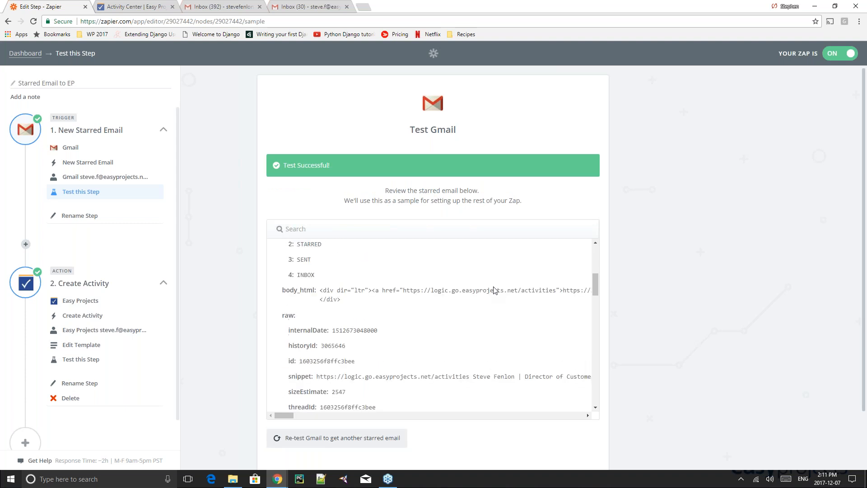
scroll(496, 290, up, 8)
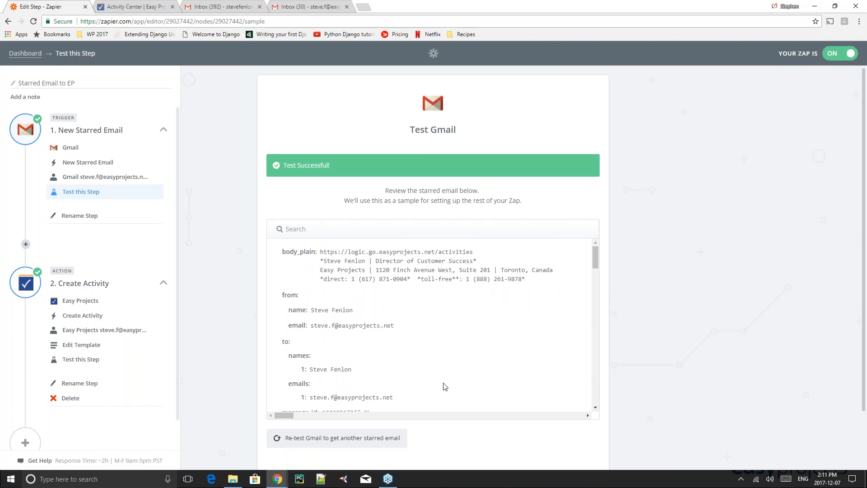
Confirm Create Activity as the Easy Projects action, test the selected Easy Projects account and continue to the activity template.
click(87, 303)
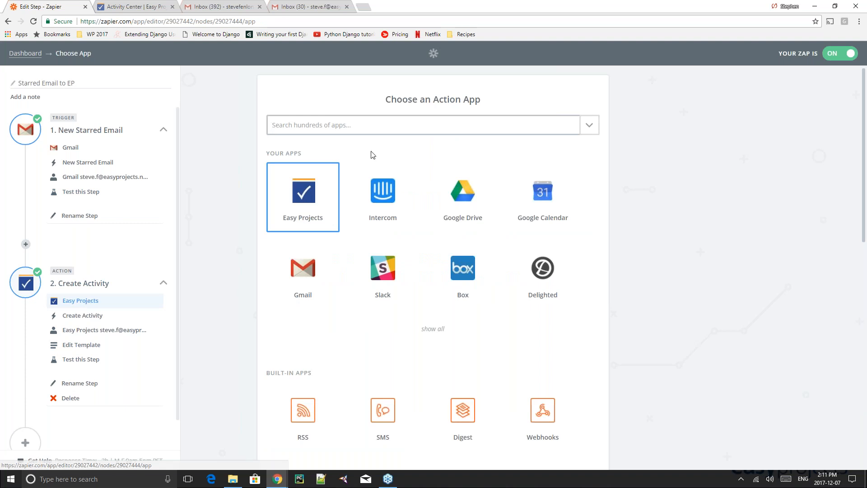
click(83, 315)
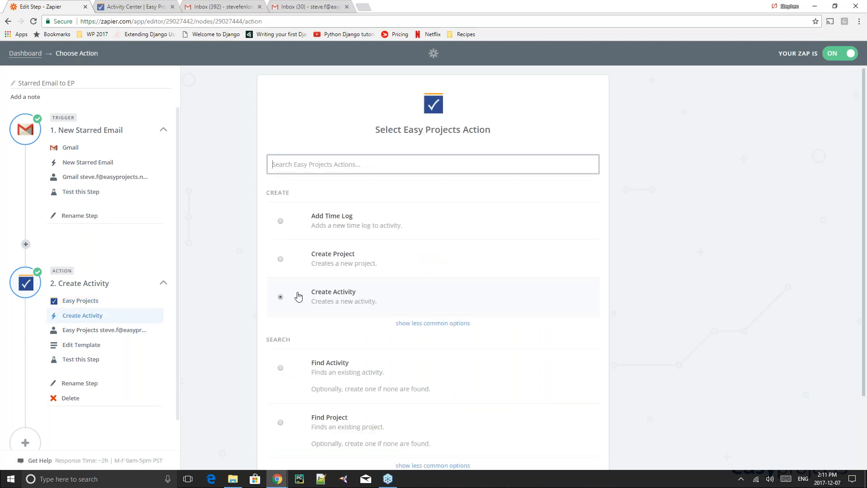
scroll(423, 267, down, 2)
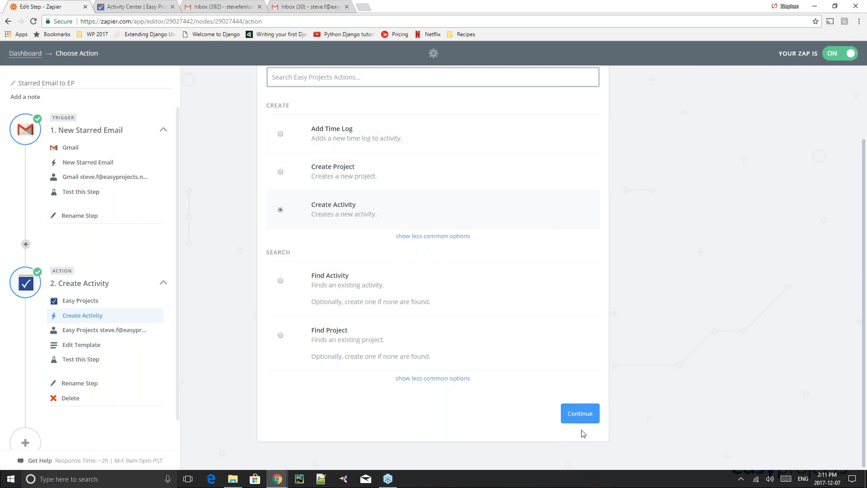
click(578, 413)
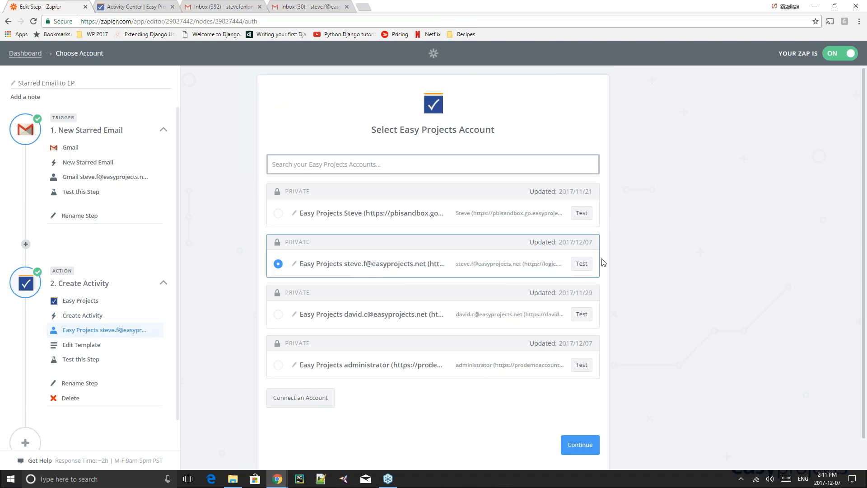
click(586, 266)
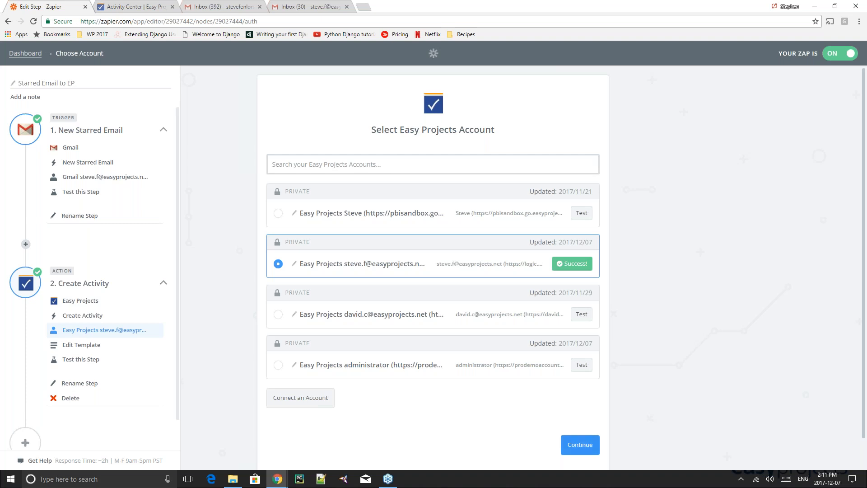
click(586, 447)
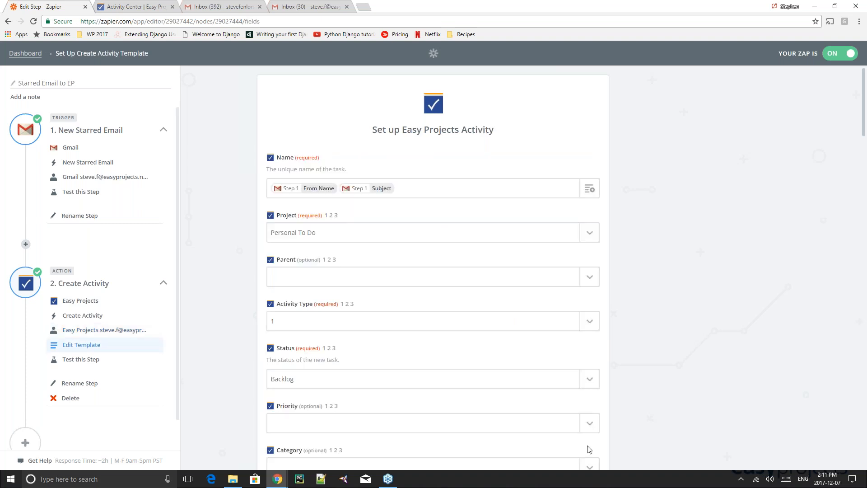
click(93, 330)
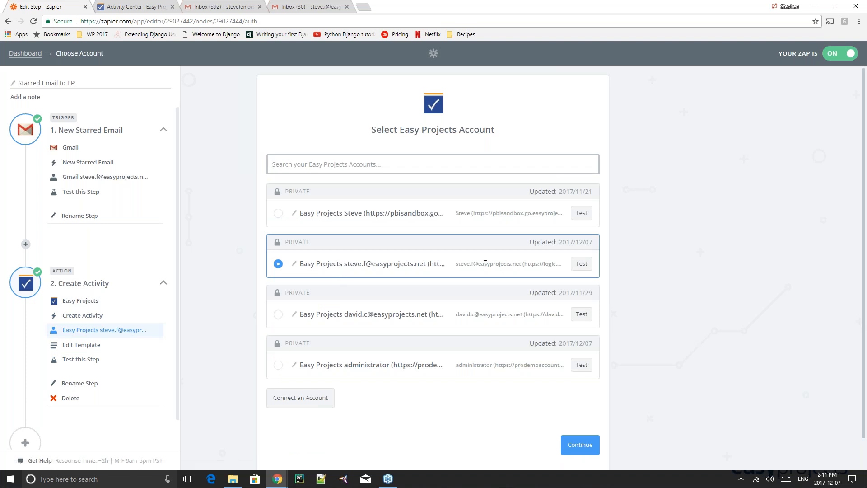
click(580, 446)
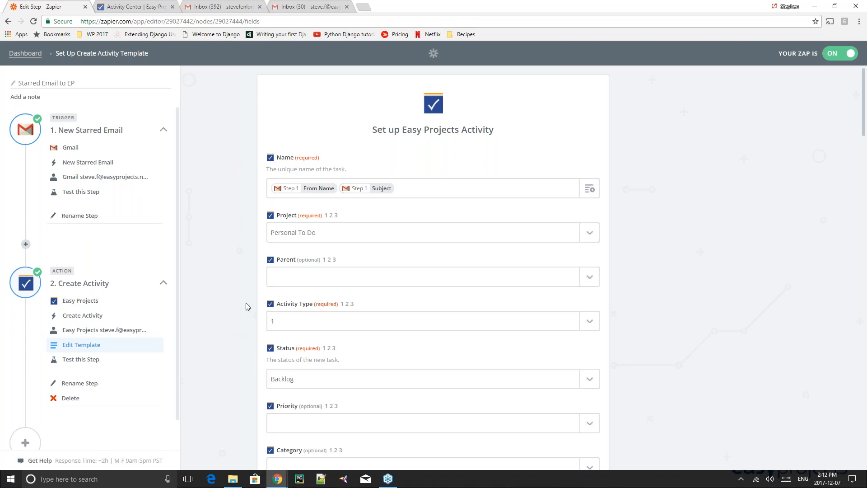
Re-test the Create Activity step by sending a test activity to the Personal To Do project in Easy Projects.
click(91, 360)
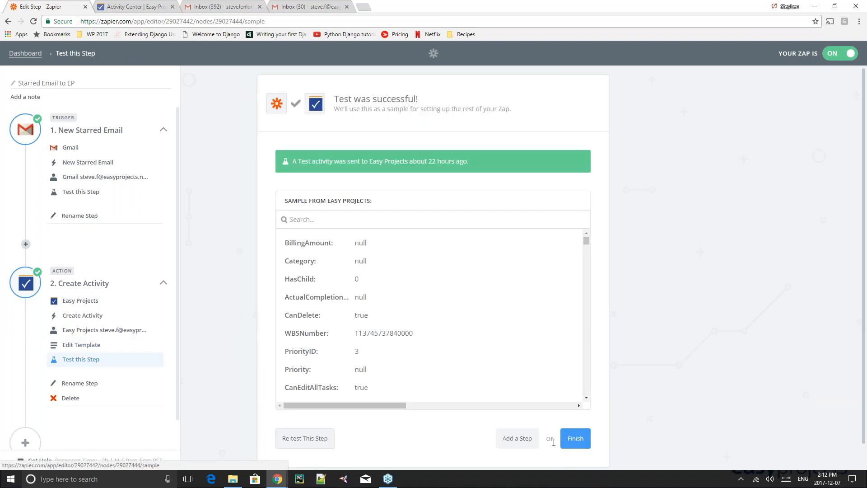
click(312, 439)
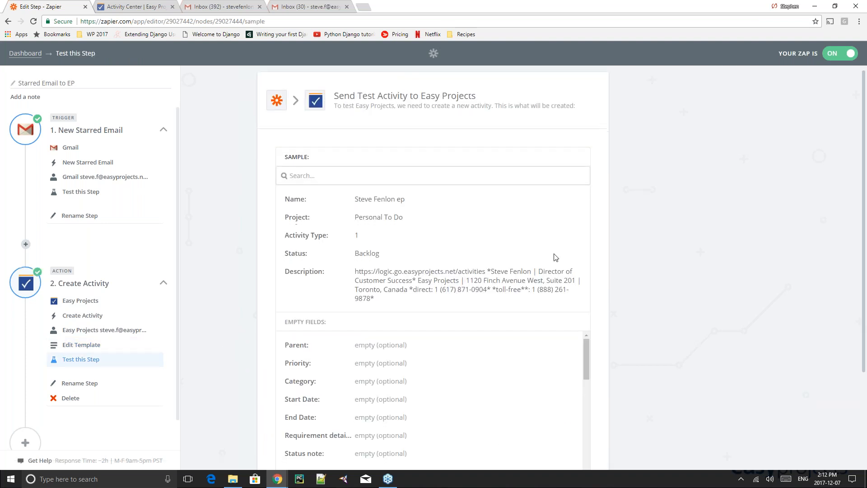
scroll(635, 404, down, 3)
click(573, 412)
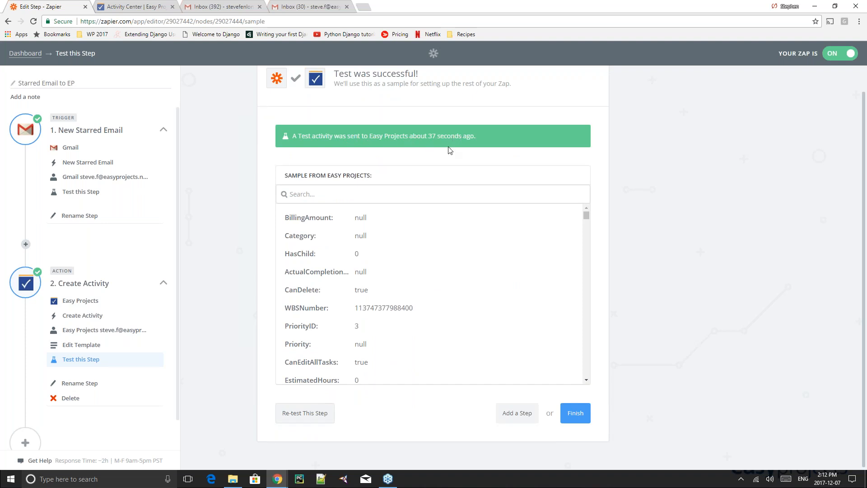
Switch to Easy Projects, refresh the Personal To Do board and check the end of the Backlog column for the test activity.
click(135, 6)
scroll(433, 248, down, 5)
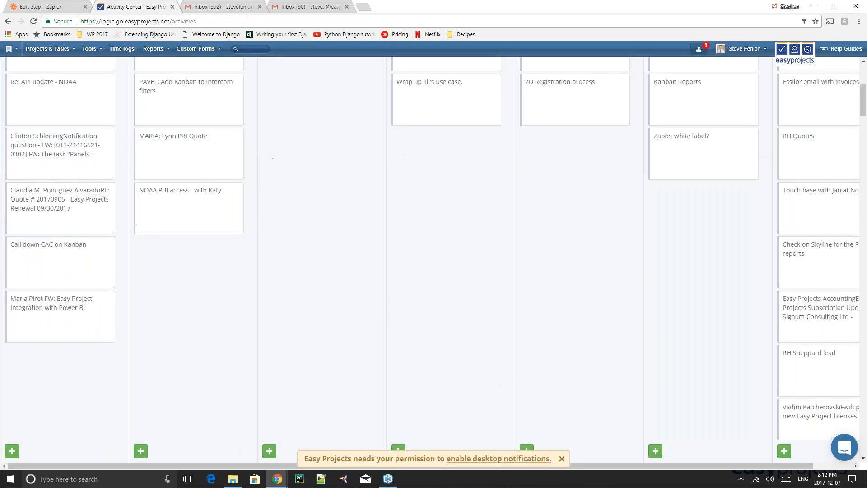
key(F5)
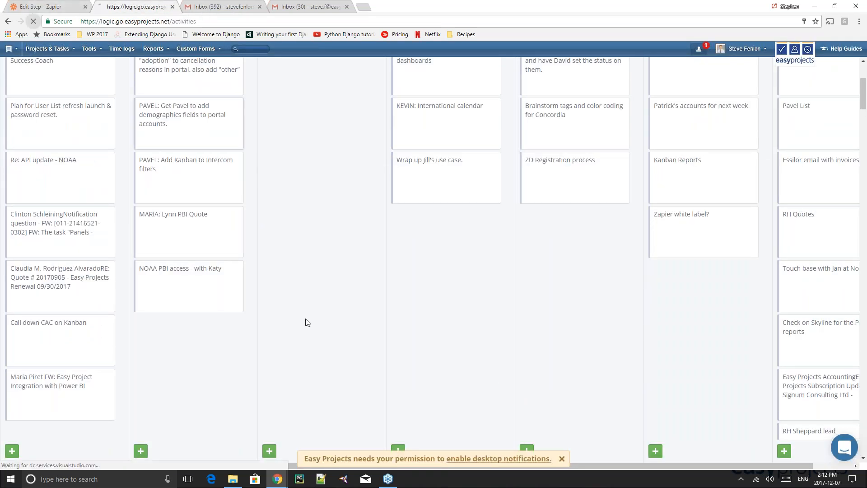
scroll(329, 283, down, 5)
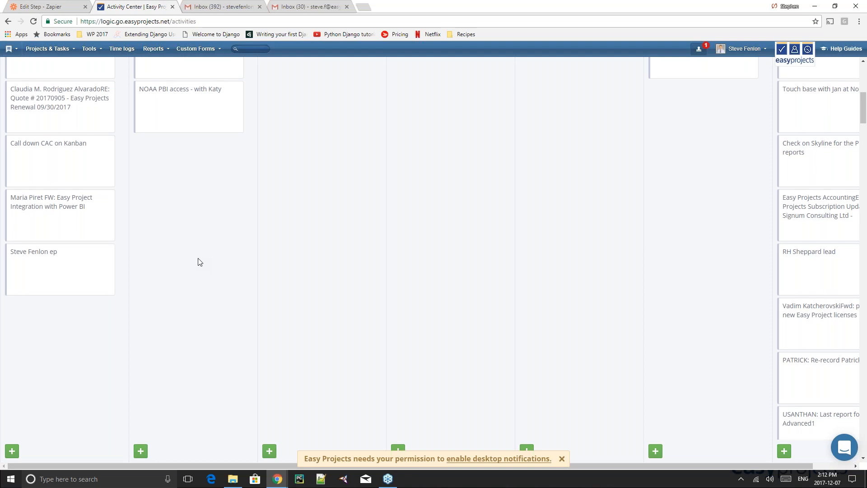
scroll(204, 244, up, 1)
Return to Zapier and finish the Starred Email to EP Zap.
click(63, 6)
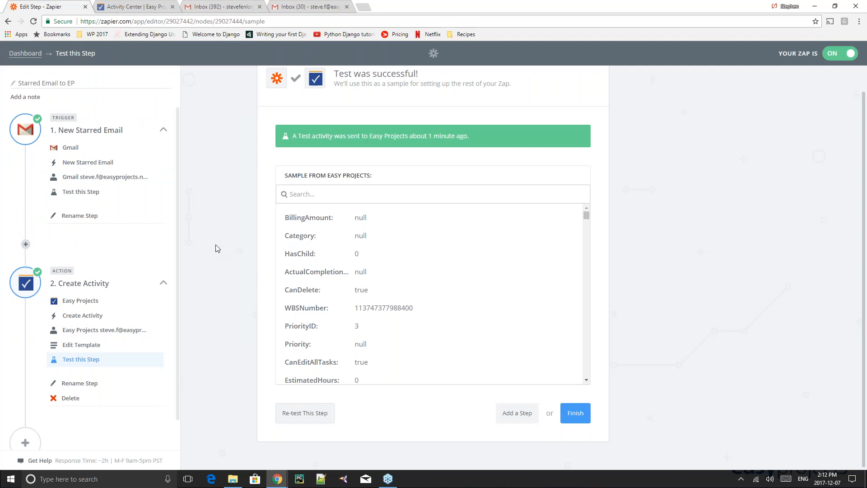
click(576, 413)
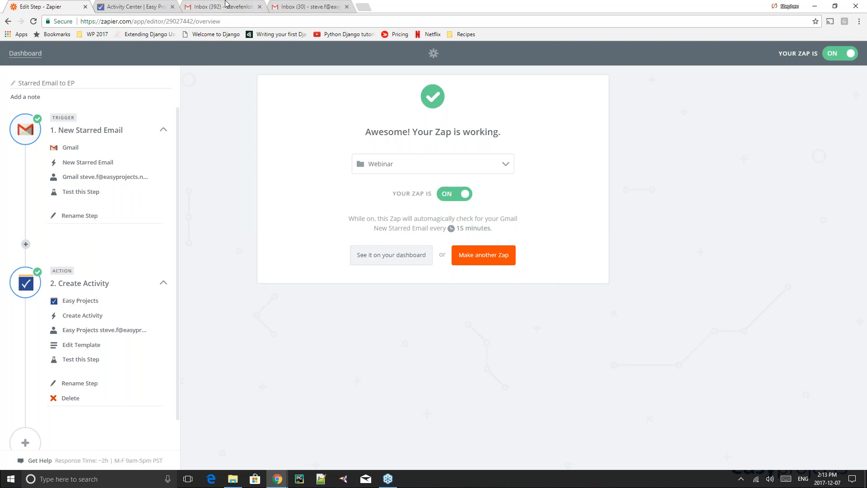
Switch to the work account's Gmail inbox and open its Google Calendar.
click(307, 6)
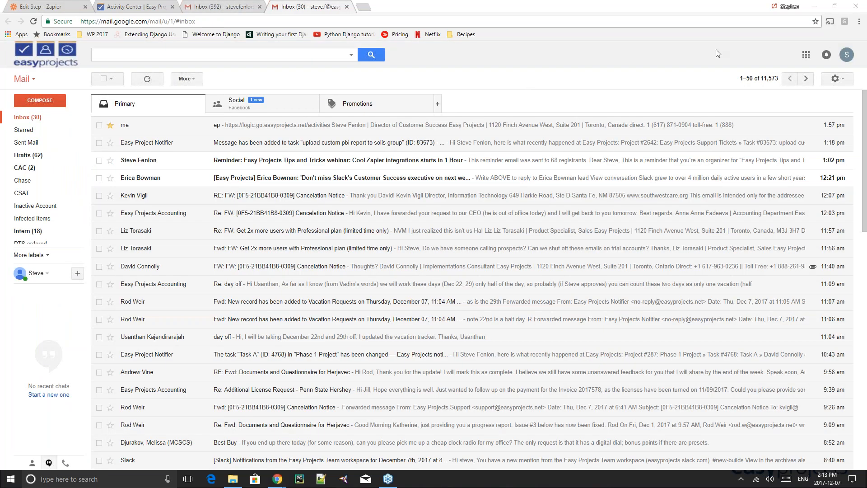
click(806, 54)
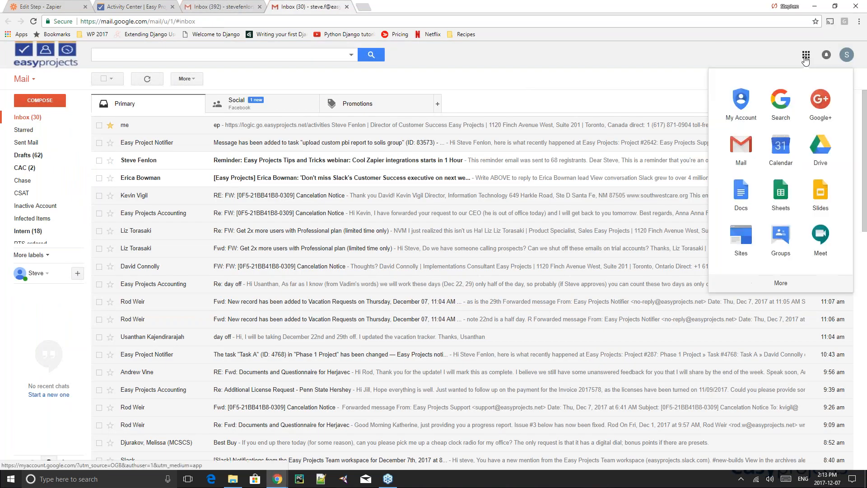
click(789, 160)
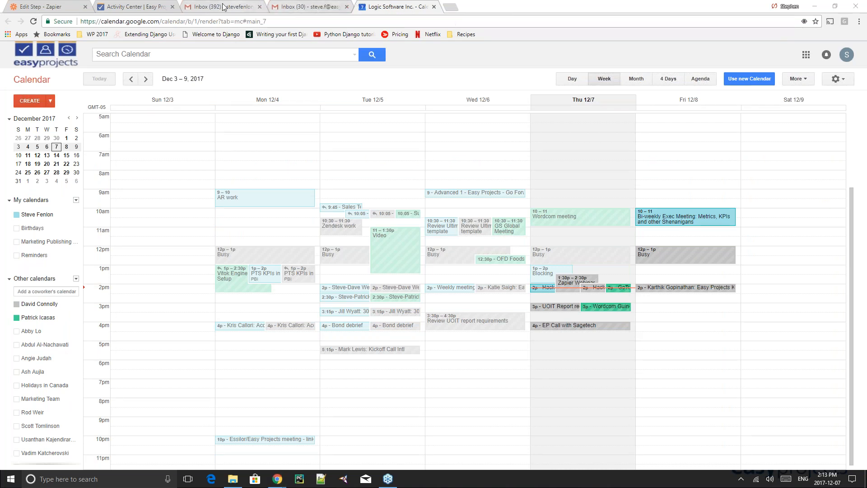
Switch to Easy Projects and remove the My Board view from the Activity Center.
click(134, 6)
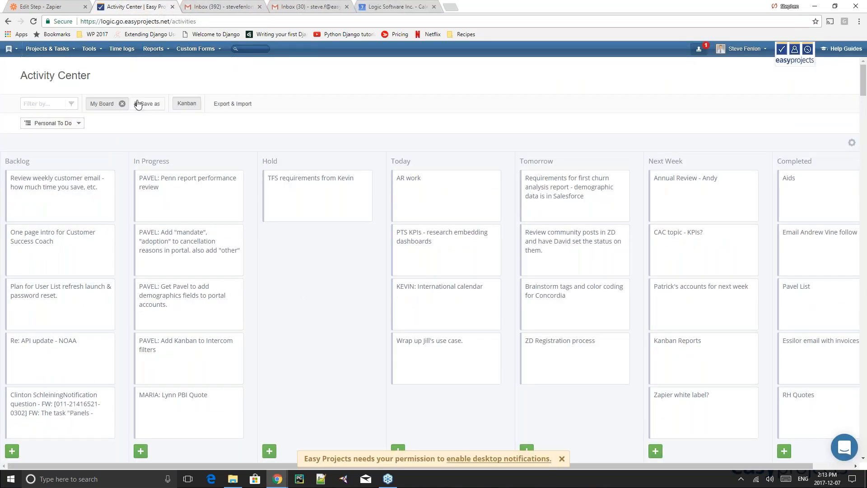
click(122, 103)
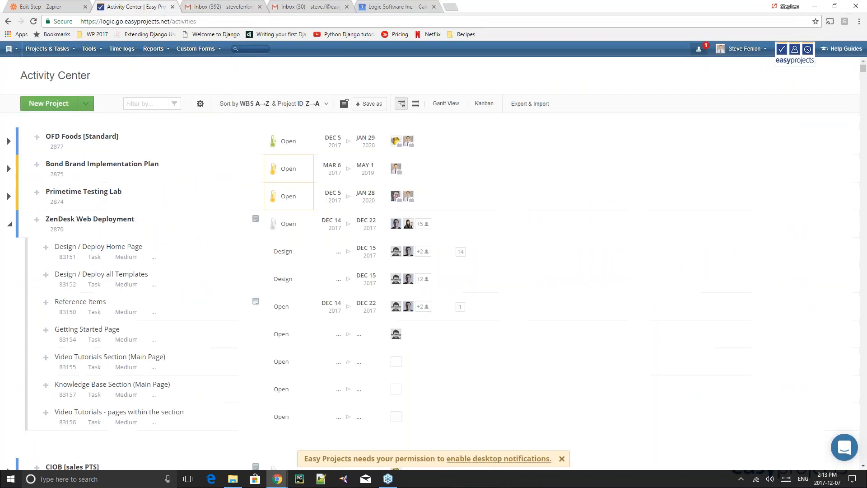
Create a new project named test123 and add an activity named social media launch to it.
click(55, 113)
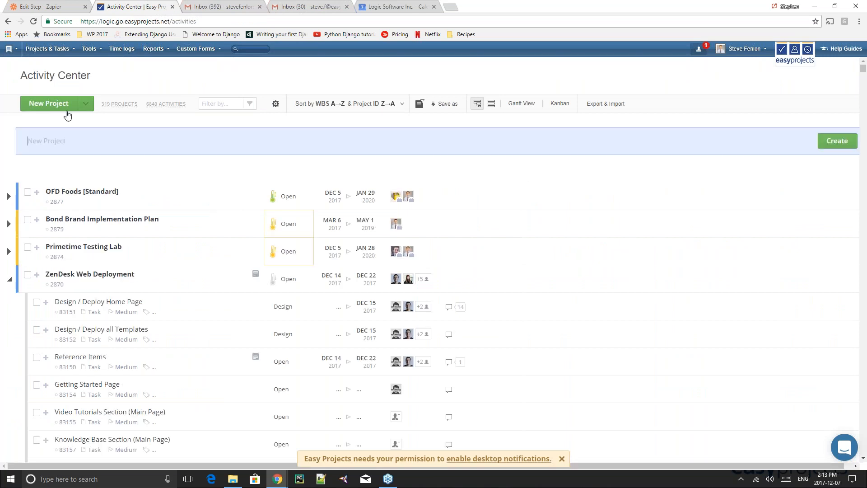
text(test123)
key(Return)
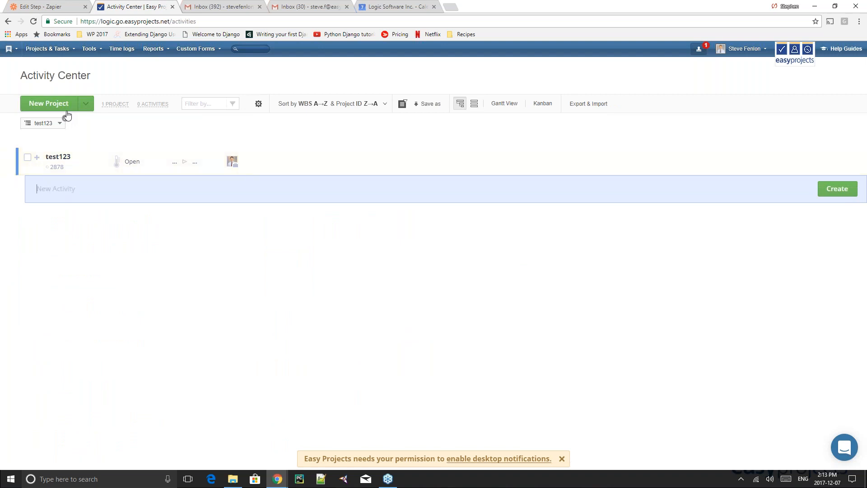
text(social media launch)
key(Return)
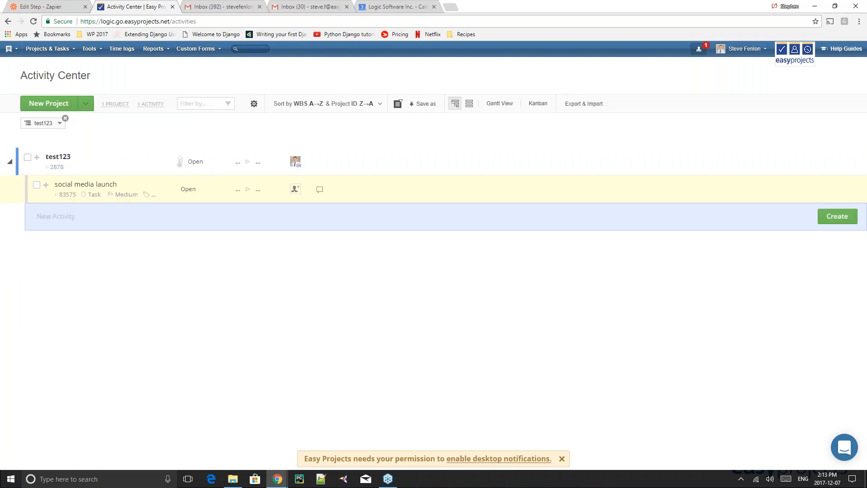
click(57, 261)
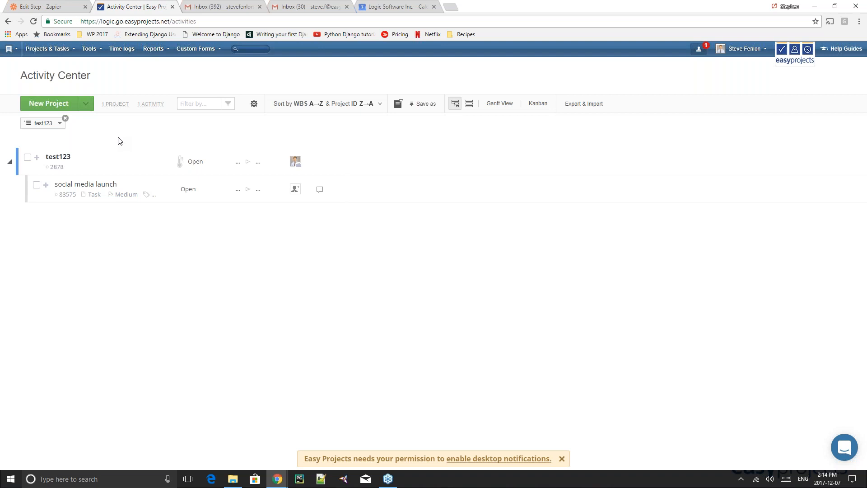
Switch to Google Calendar and hide the account owner's calendar and the displayed coworkers' calendars.
click(388, 8)
click(17, 304)
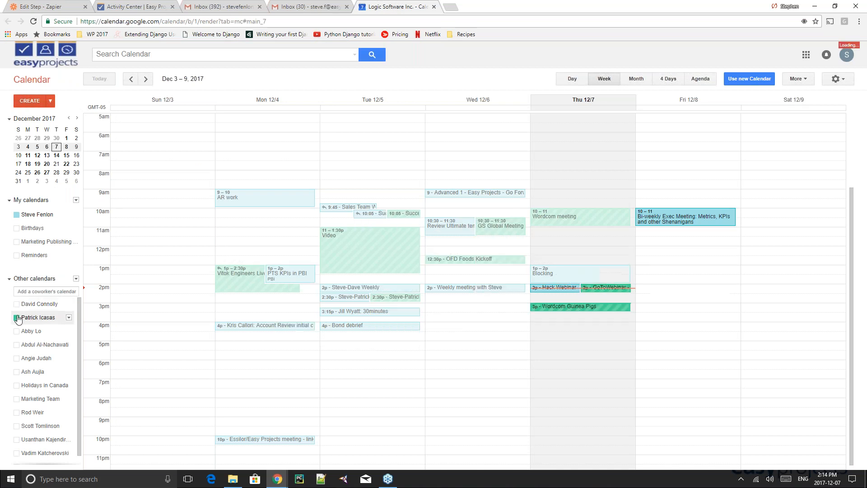
click(16, 317)
click(17, 214)
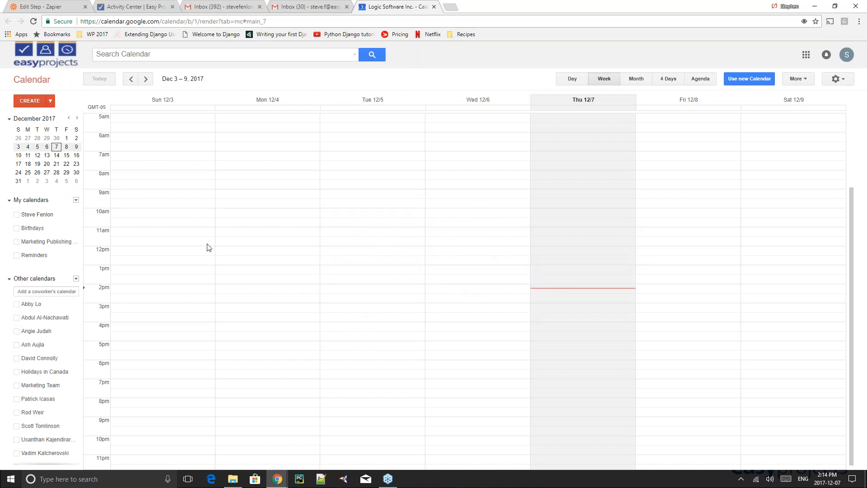
Show the calendar by month and display the Marketing Team and Marketing Publishing calendars.
click(636, 80)
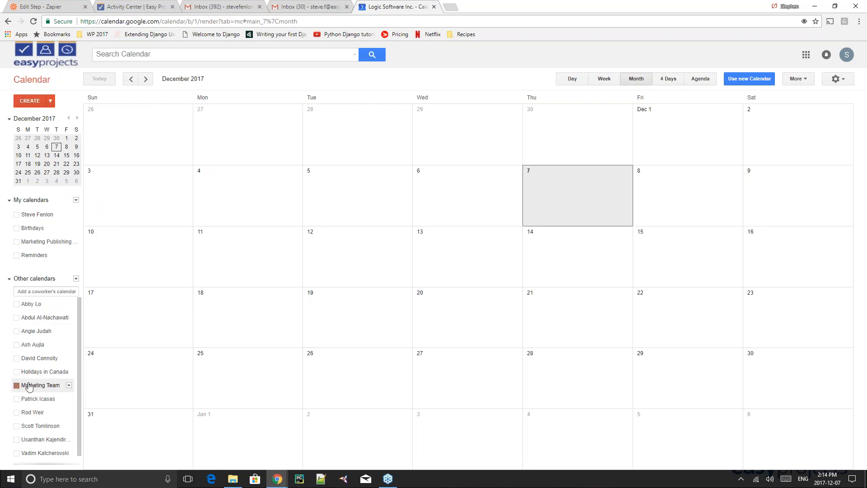
click(53, 386)
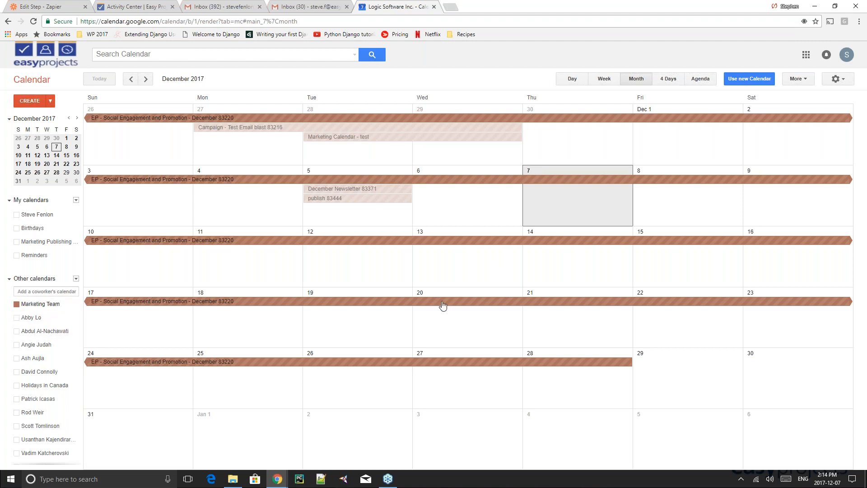
scroll(443, 306, up, 1)
scroll(447, 226, down, 1)
click(35, 255)
click(17, 242)
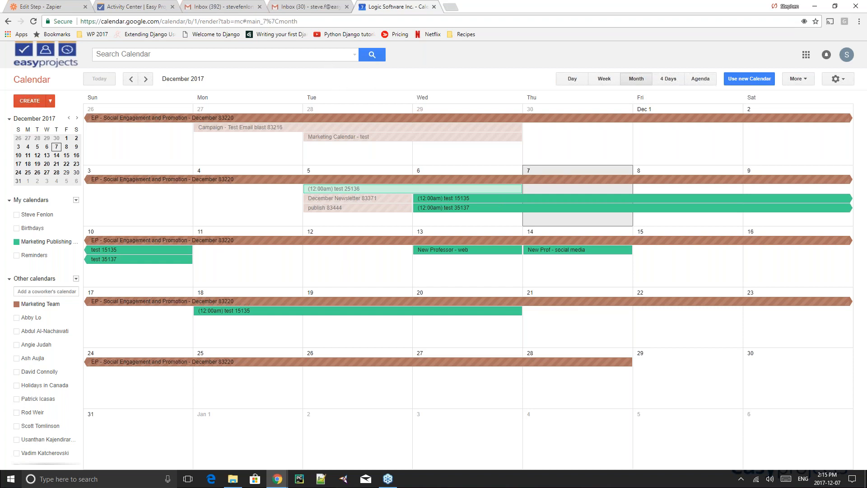
Switch to Easy Projects and set the social media launch activity's category to Publish to Marketing Calendar.
click(122, 6)
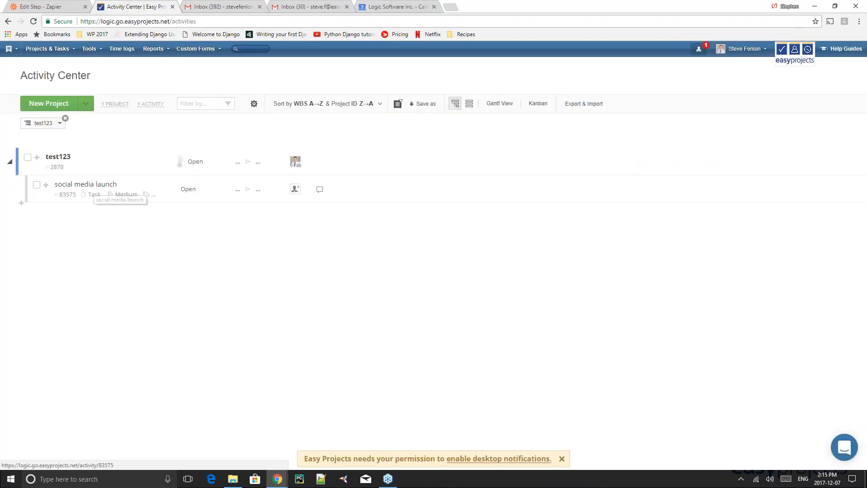
click(152, 199)
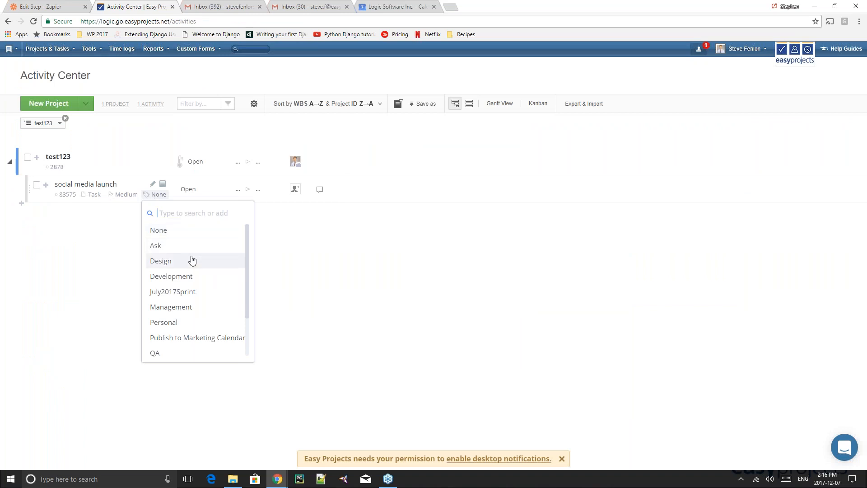
click(187, 337)
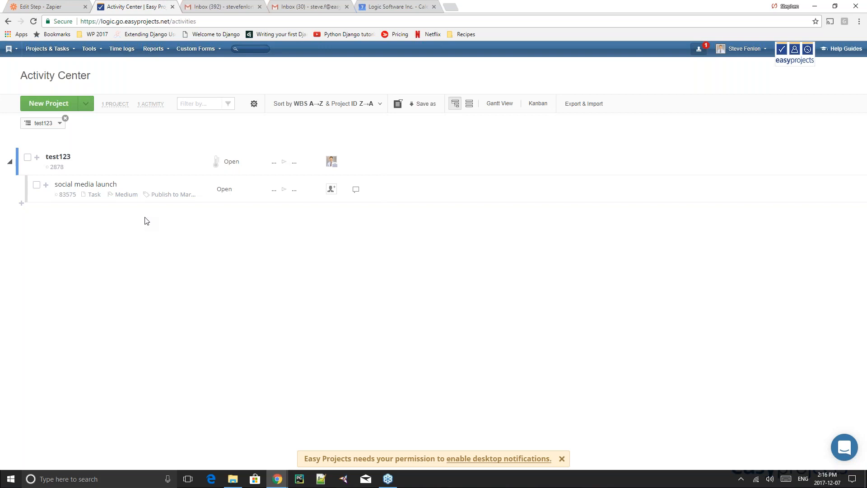
Schedule the social media launch activity with end date 12/11/2017 and a duration of 3, and save the dates.
click(294, 189)
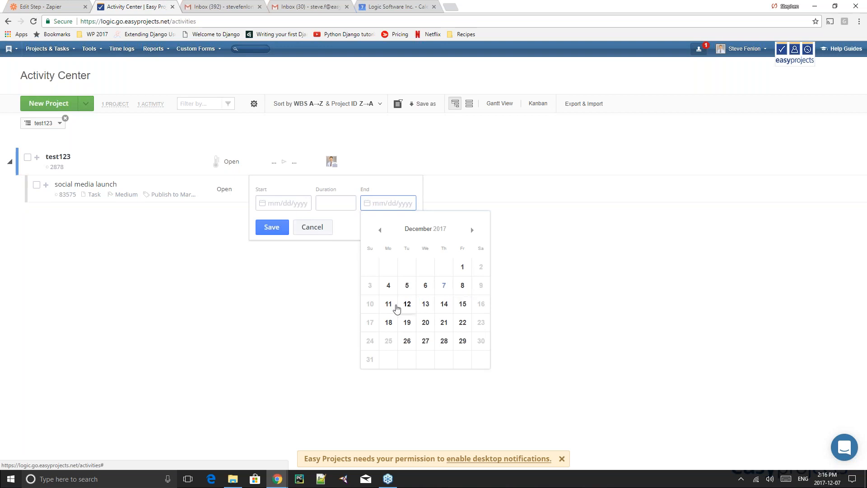
click(388, 304)
click(296, 206)
click(334, 206)
text(3)
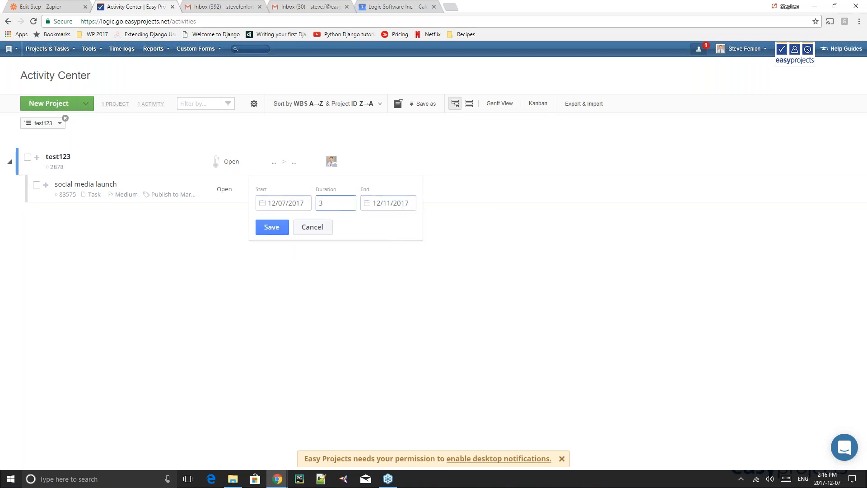
click(278, 227)
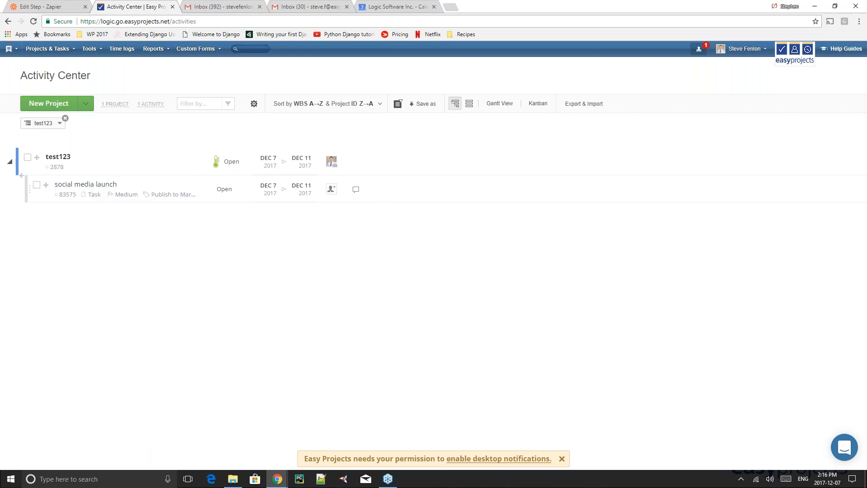
Move the social media launch activity's start date to December 14, 2017 and save it.
click(288, 191)
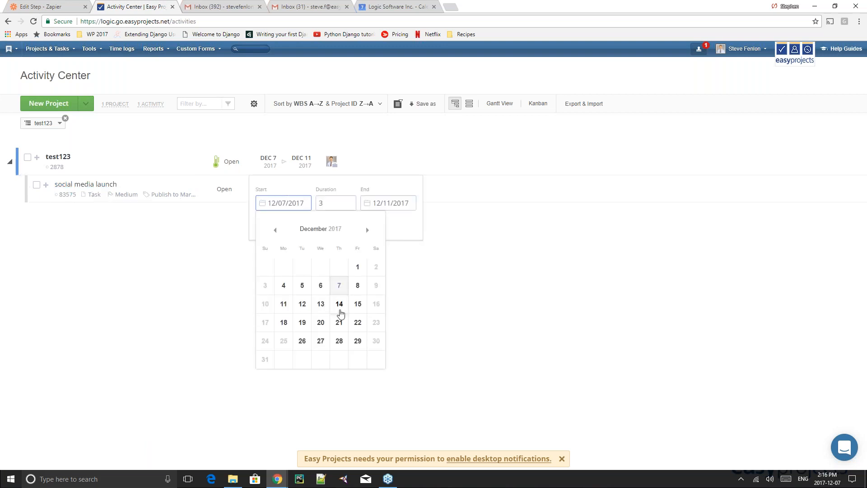
click(339, 304)
click(271, 227)
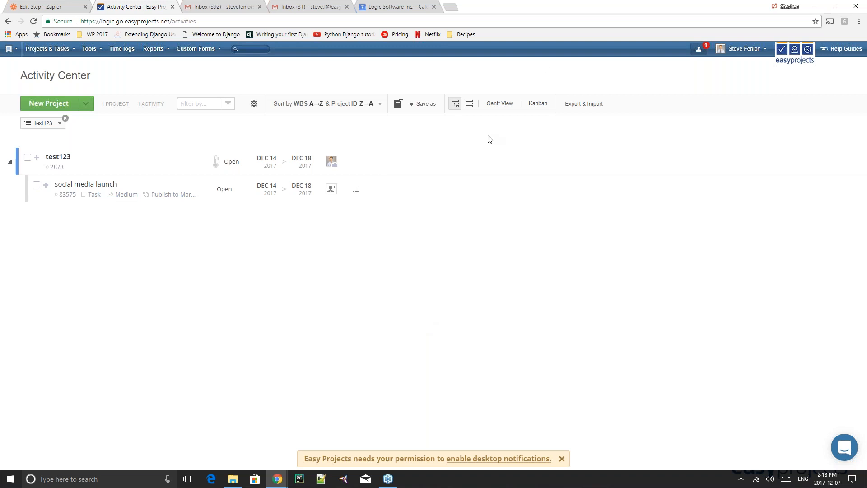
Switch to Zapier, go to the dashboard and run the Internal Editorial Calendar Zap, closing its status report.
click(38, 5)
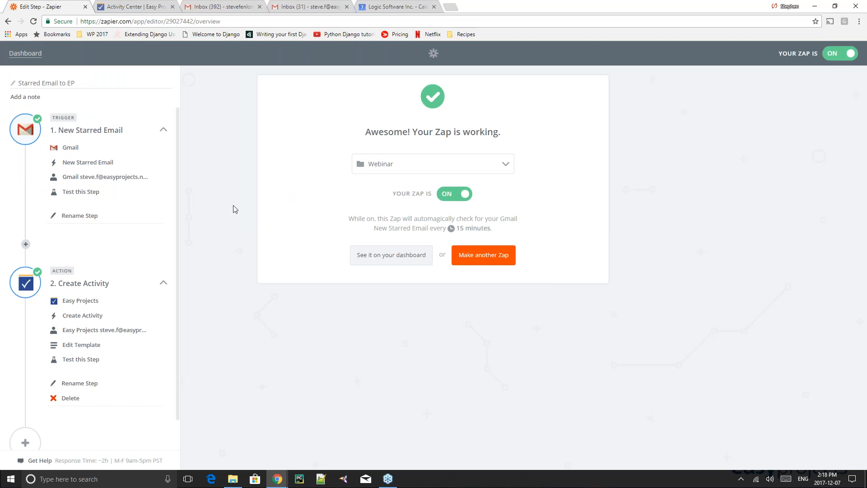
click(389, 257)
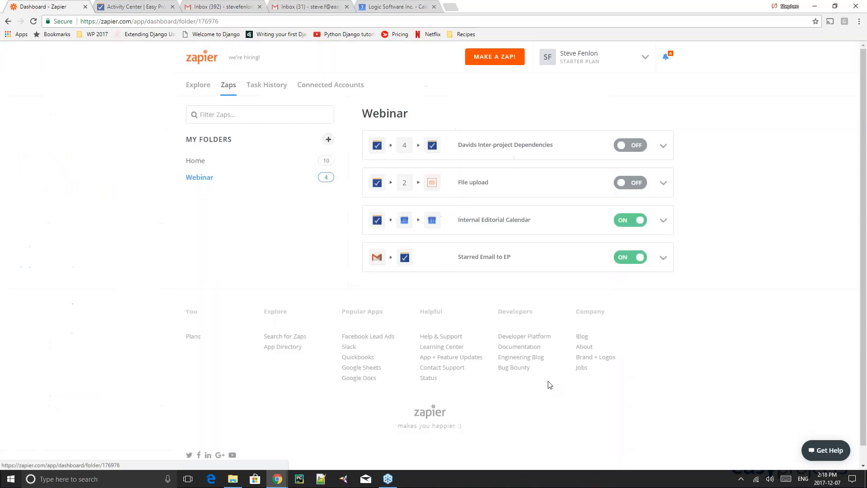
click(664, 222)
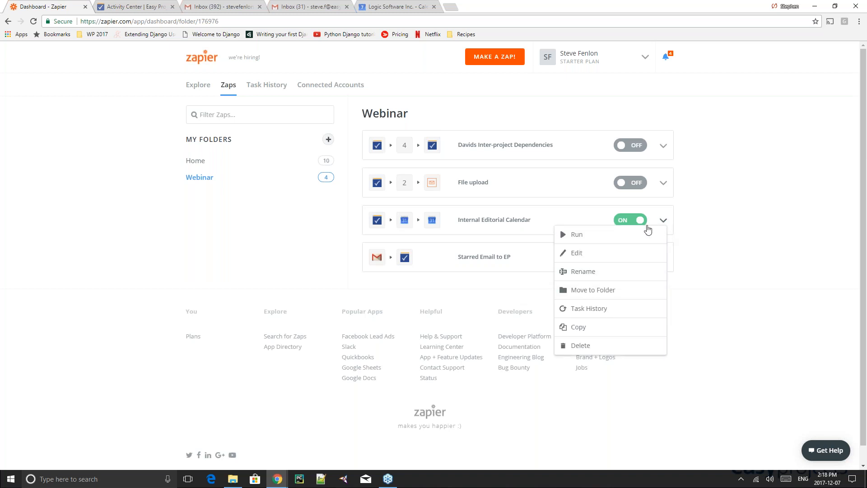
click(598, 236)
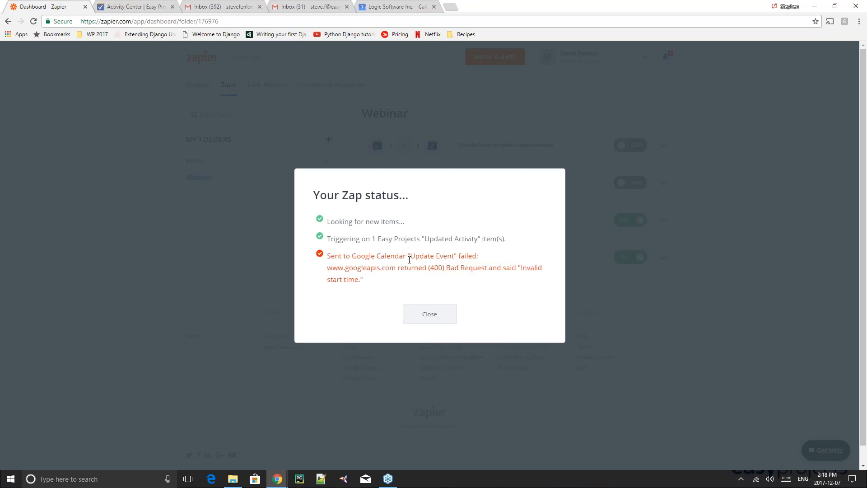
click(435, 319)
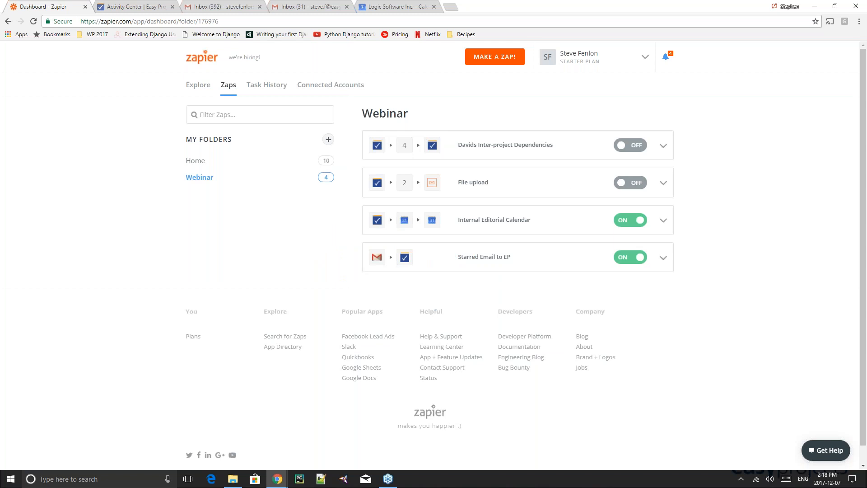
Switch to Easy Projects and add an activity named next social media push below social media launch.
click(163, 6)
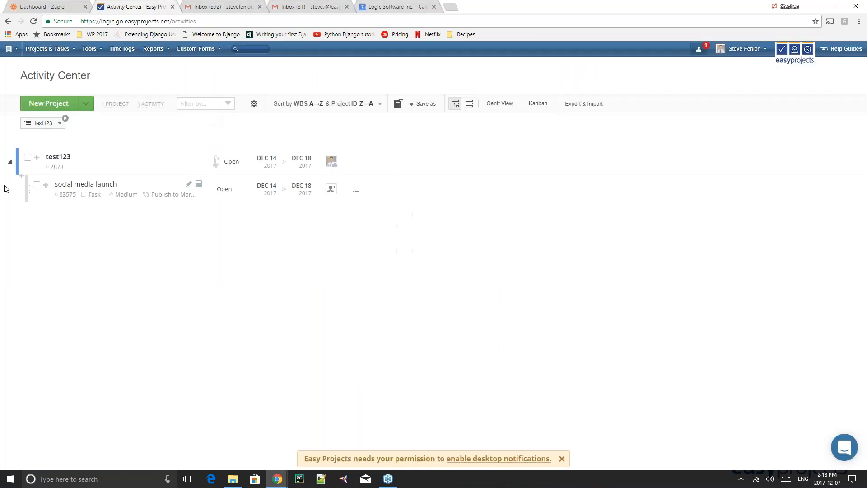
click(22, 203)
text(n)
text(ec)
text(t)
text( coia)
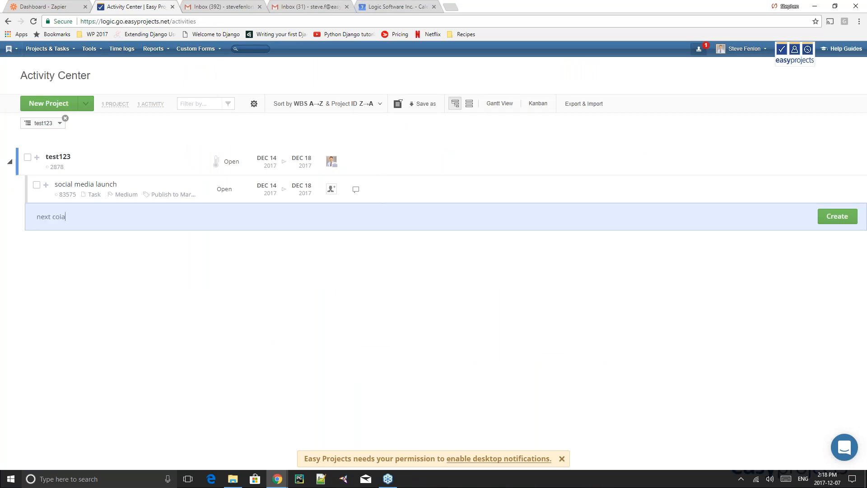
key(BackSpace)
key(BackSpace)
key(BackSpace)
text(sic)
key(BackSpace)
text(ocia)
key(BackSpace)
text(cial media push)
key(Return)
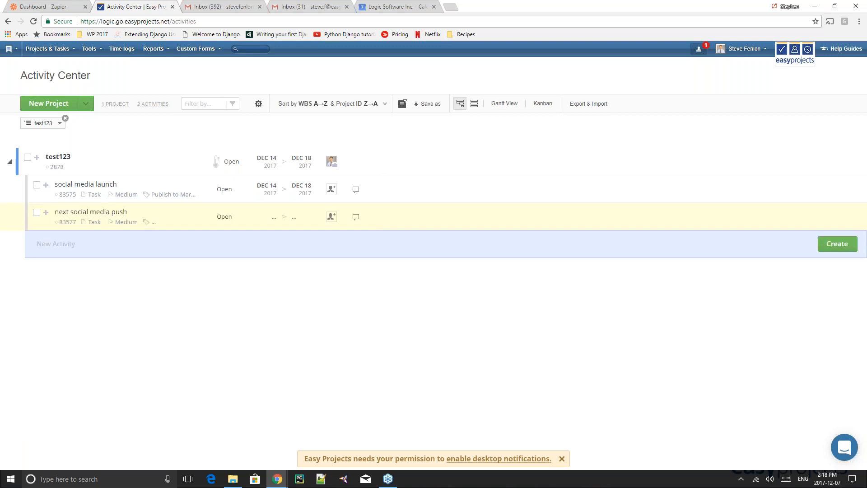
Schedule next social media push from 12/14/2017 with a duration of 4 and set its category to Publish to Marketing Calendar.
click(284, 217)
click(338, 332)
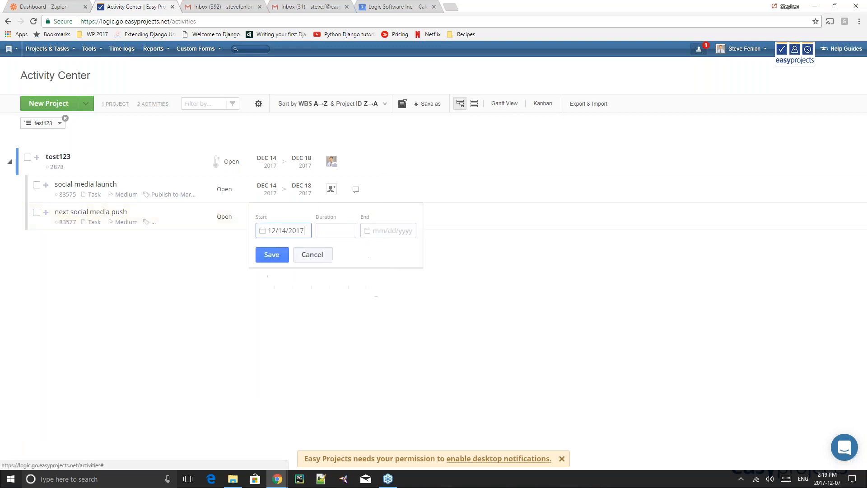
click(332, 228)
text(4)
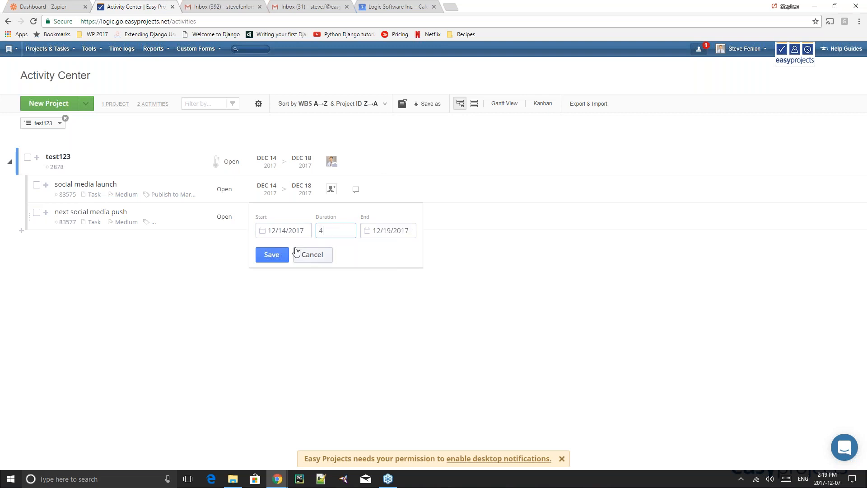
click(279, 254)
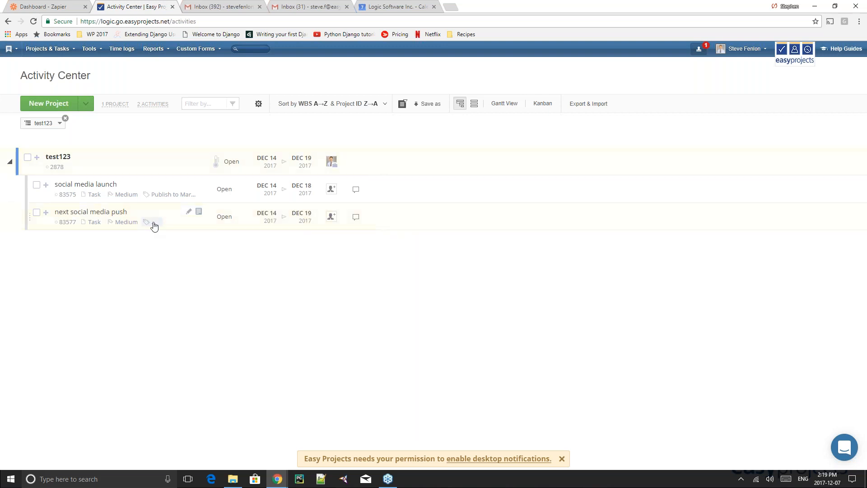
click(154, 221)
click(192, 366)
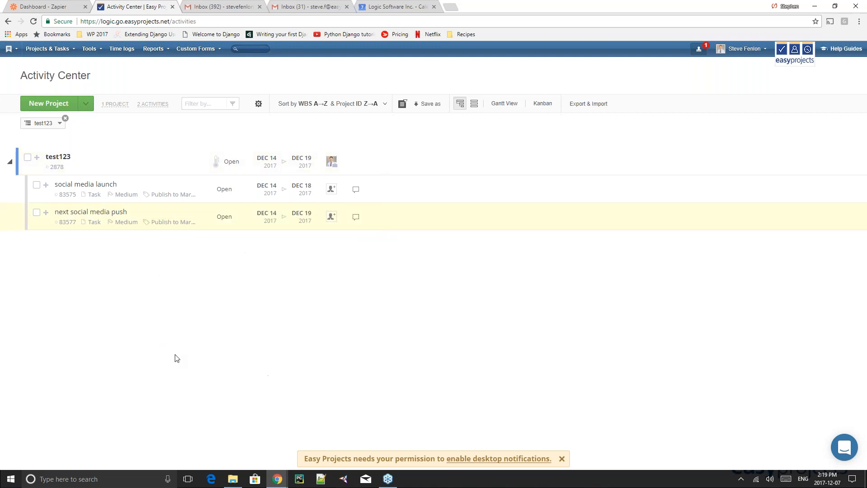
Switch to Zapier and run the Internal Editorial Calendar Zap again, closing its status report.
click(30, 6)
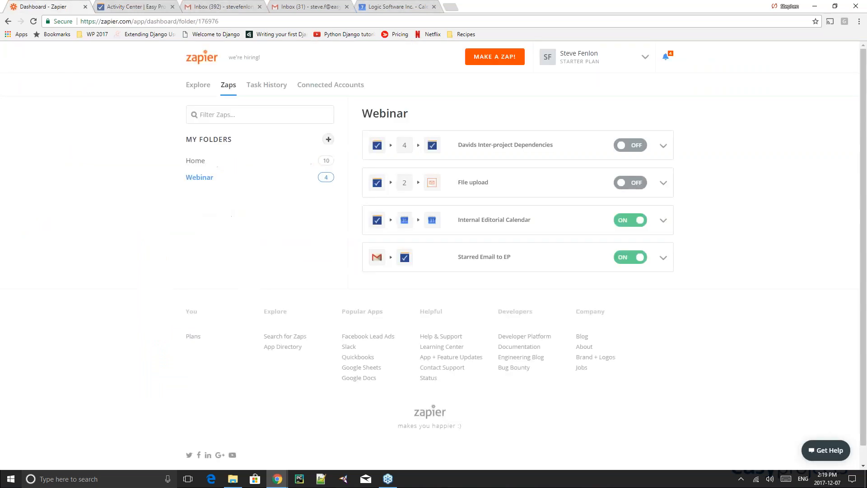
click(663, 222)
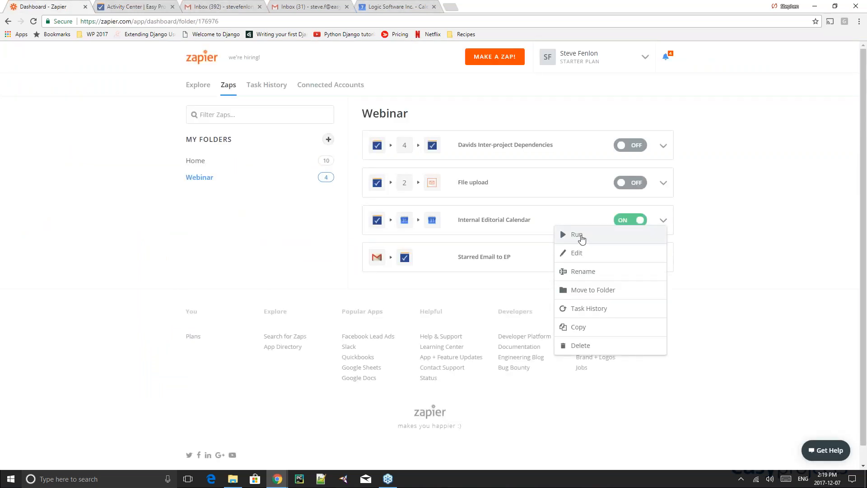
click(578, 236)
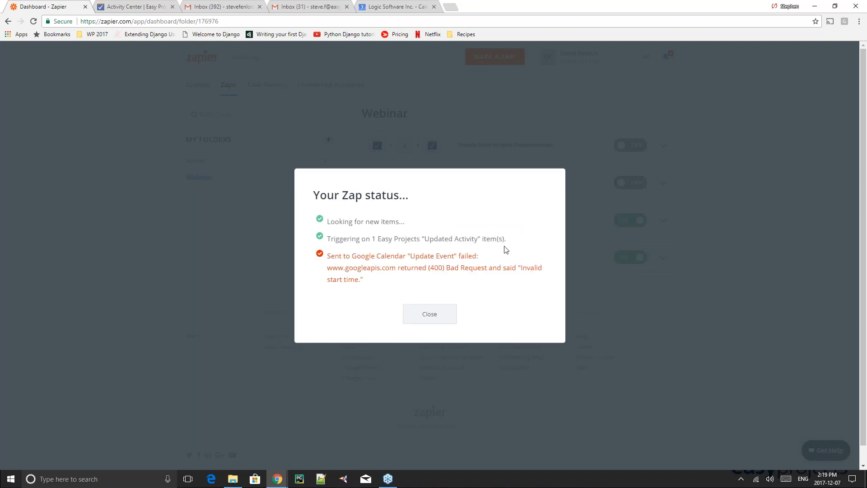
click(430, 313)
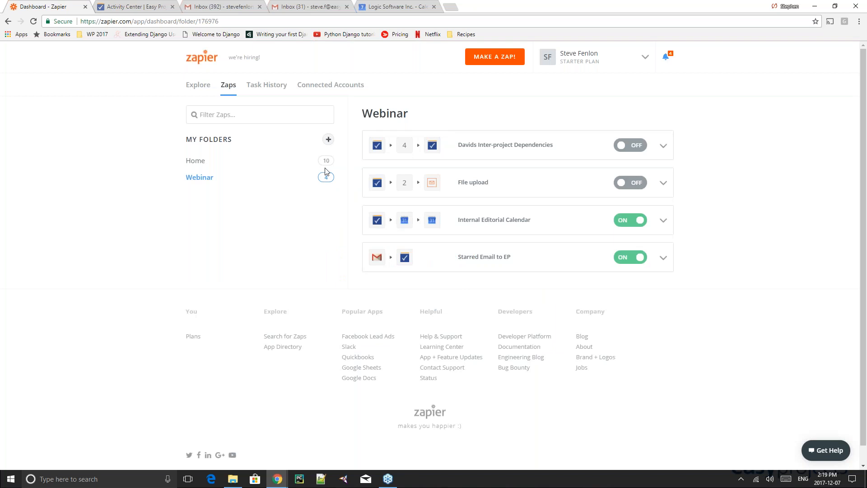
Switch to Easy Projects and delete the social media launch activity from the test123 project, closing the confirmation.
click(135, 6)
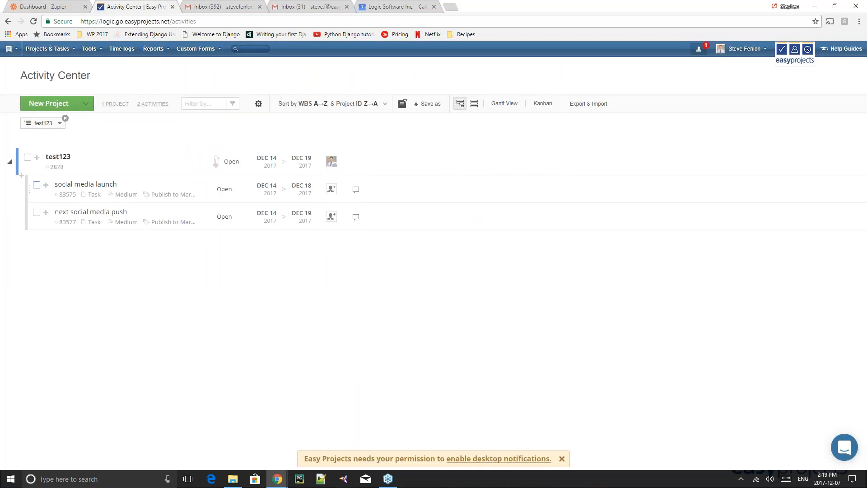
click(36, 184)
click(188, 103)
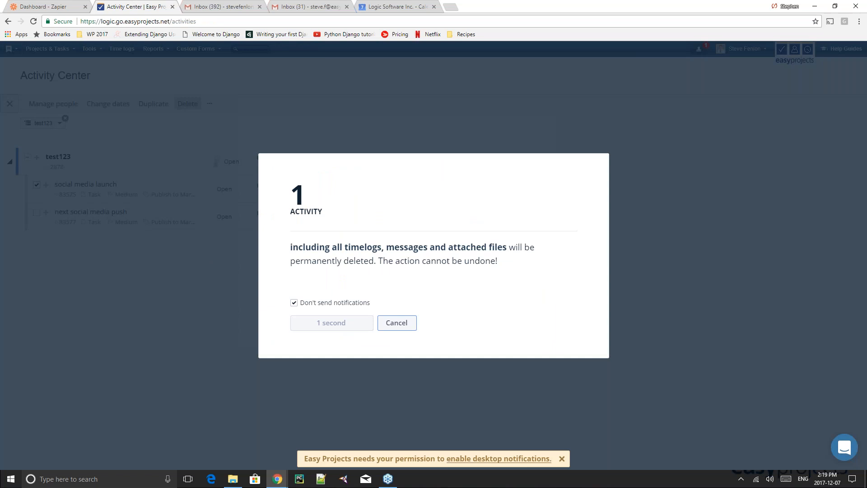
click(344, 324)
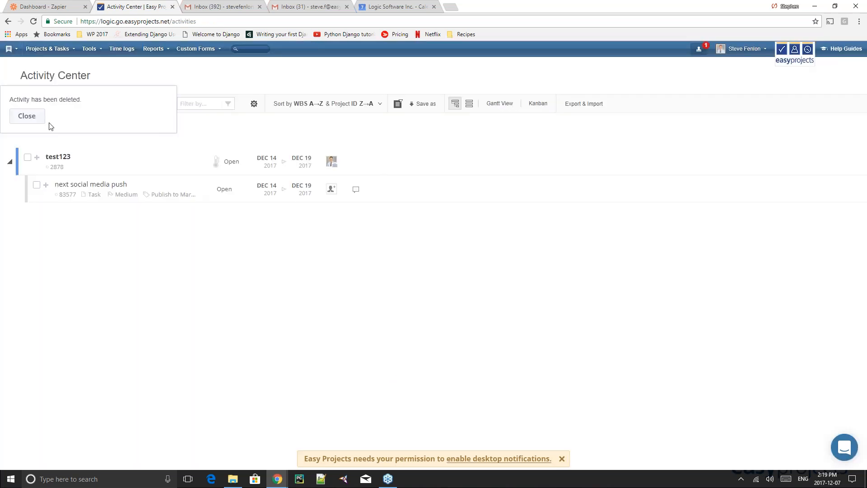
click(27, 116)
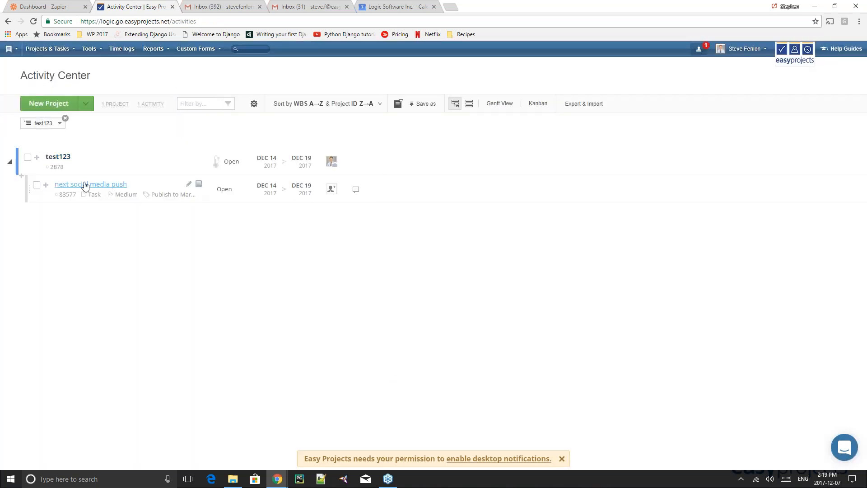
Switch to Zapier and run the Internal Editorial Calendar Zap once more, closing its status report.
click(63, 6)
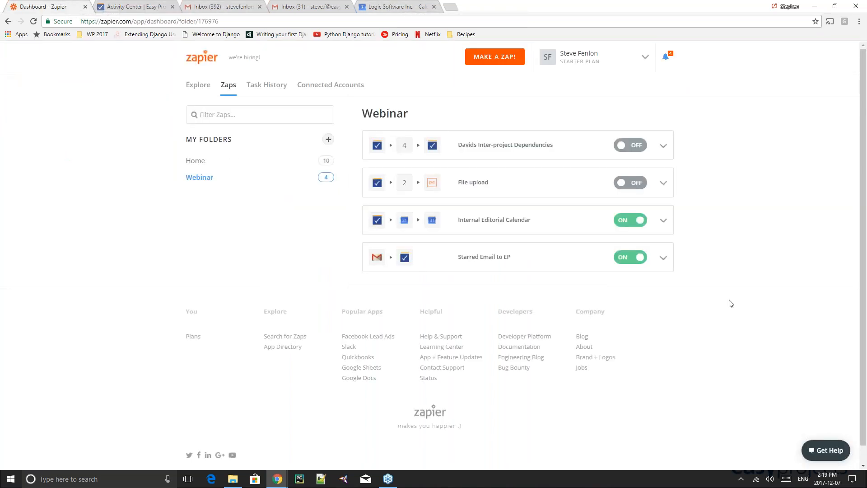
click(662, 221)
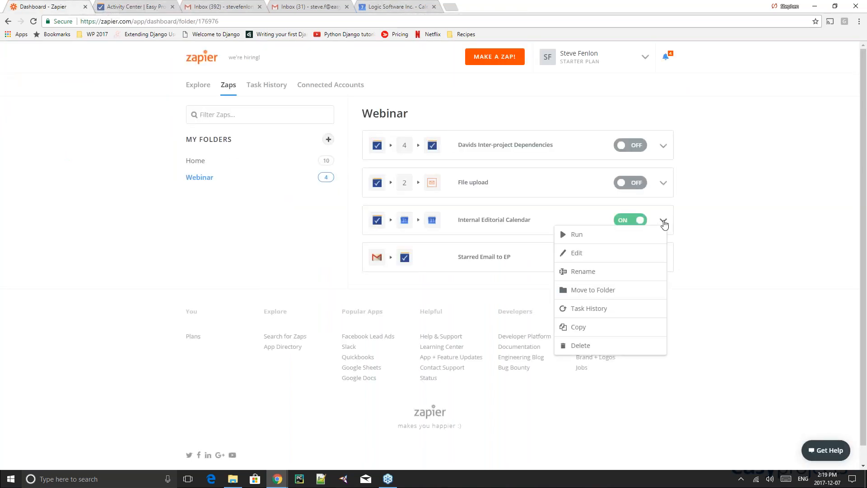
click(611, 240)
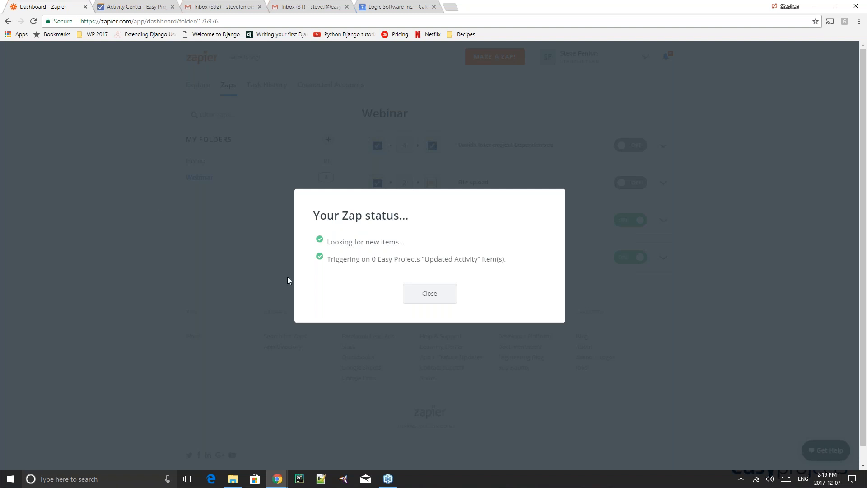
click(402, 300)
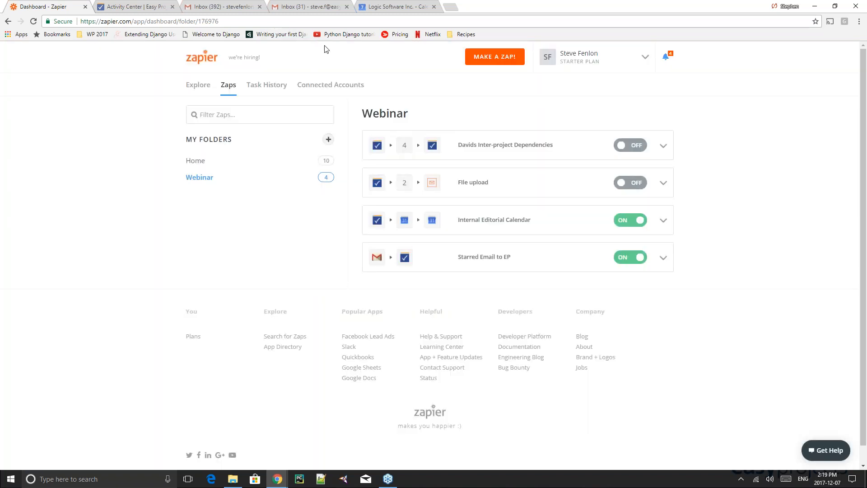
Switch to Easy Projects and add an activity named last try below next social media push.
click(109, 6)
click(22, 203)
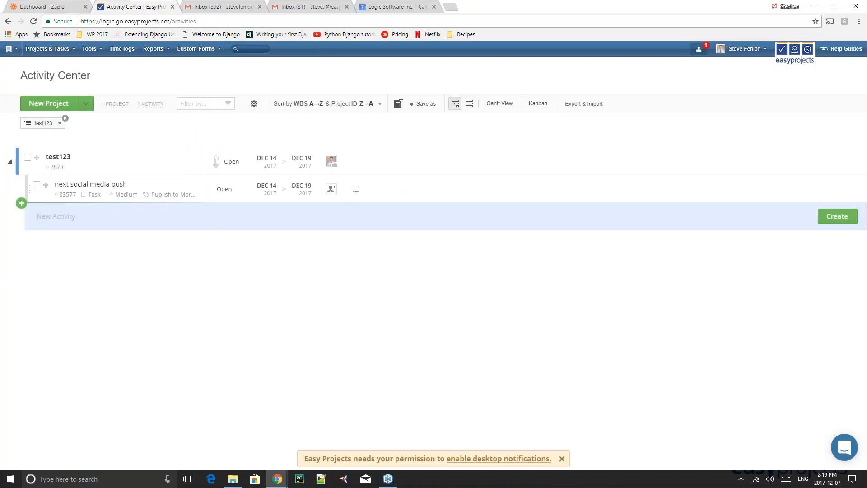
text(last try)
key(Return)
click(307, 297)
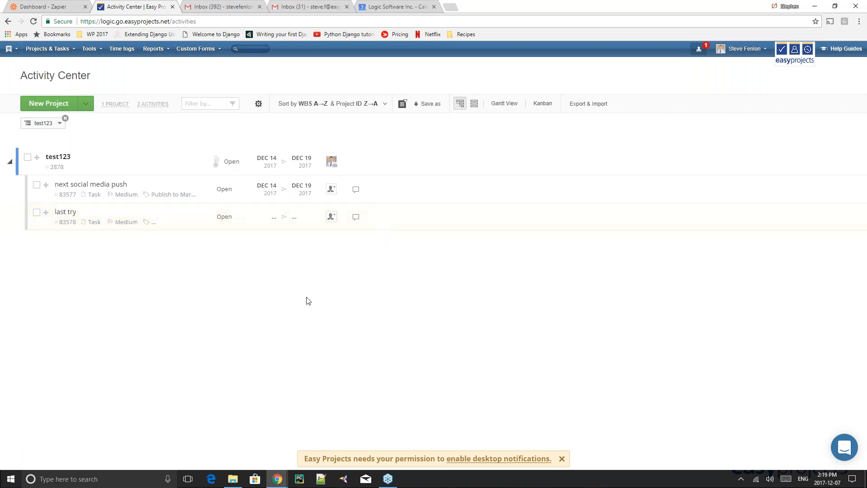
Schedule last try with end date 12/11/2017 and a duration of 6, and set its category to Publish to Marketing Calendar.
click(294, 219)
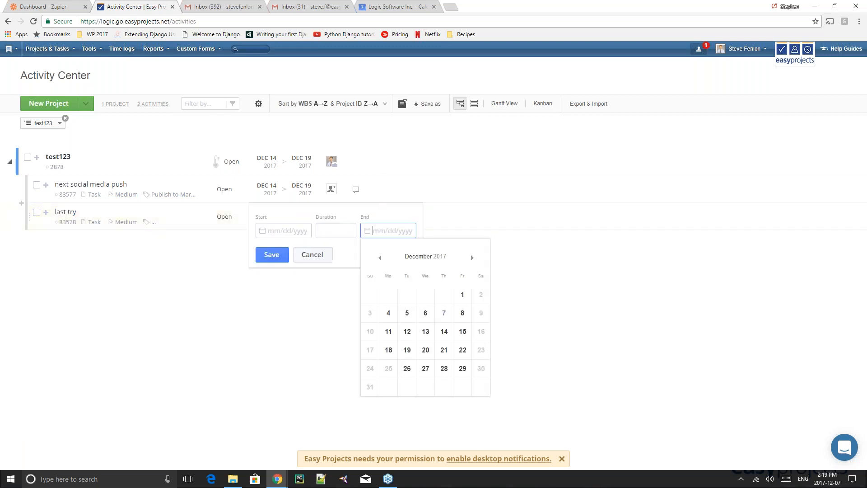
click(388, 332)
click(334, 232)
text(6)
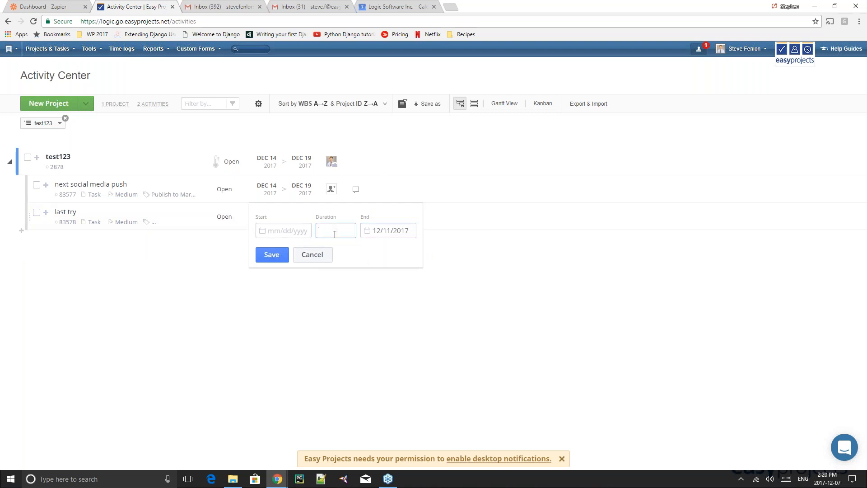
click(276, 255)
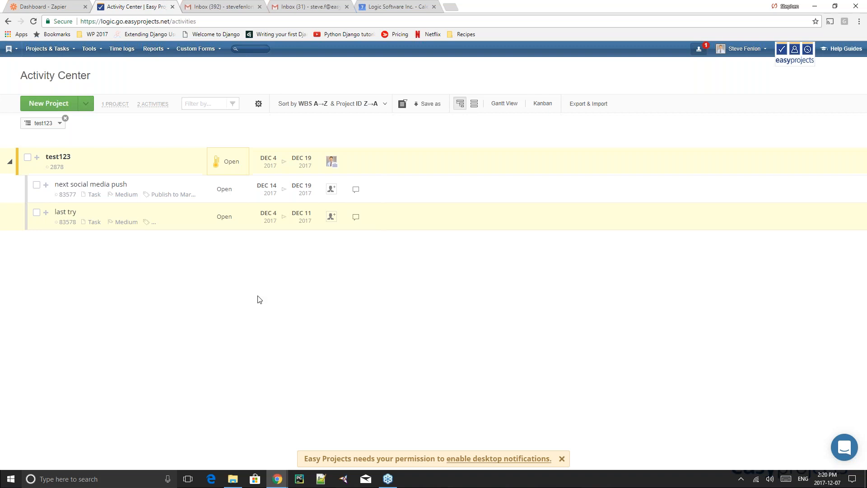
click(159, 222)
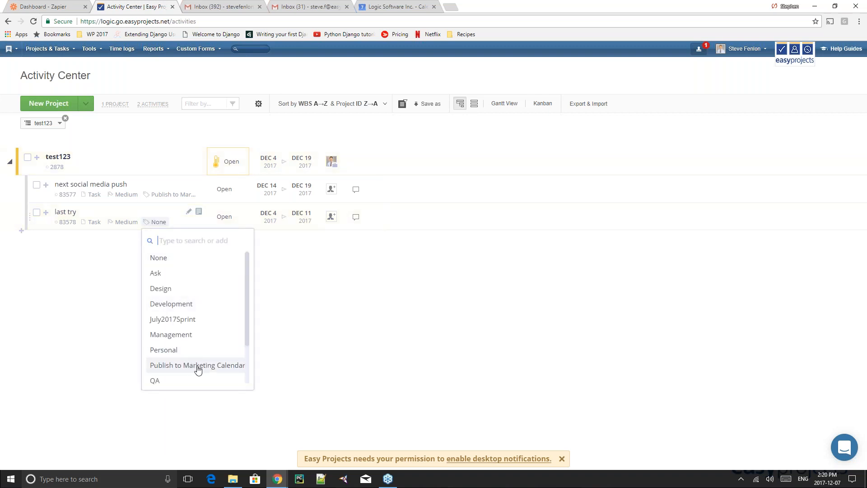
click(200, 368)
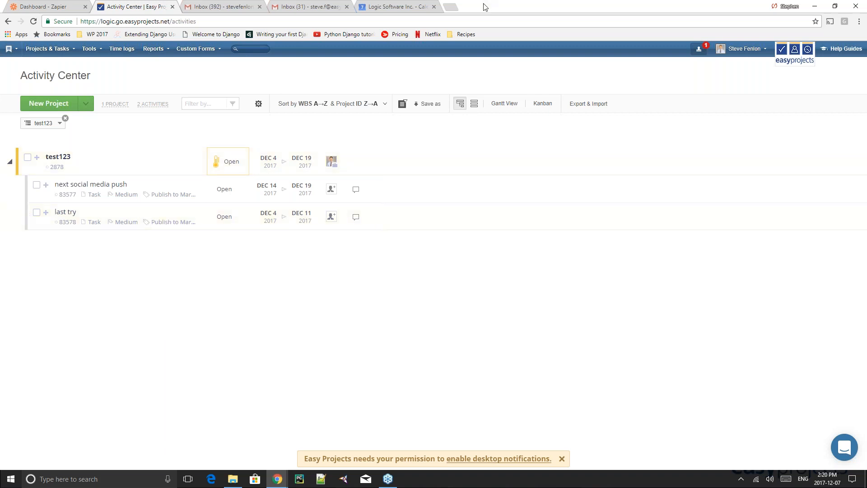
Switch to Zapier and run the Internal Editorial Calendar Zap for the last try activity, closing its status report.
click(55, 6)
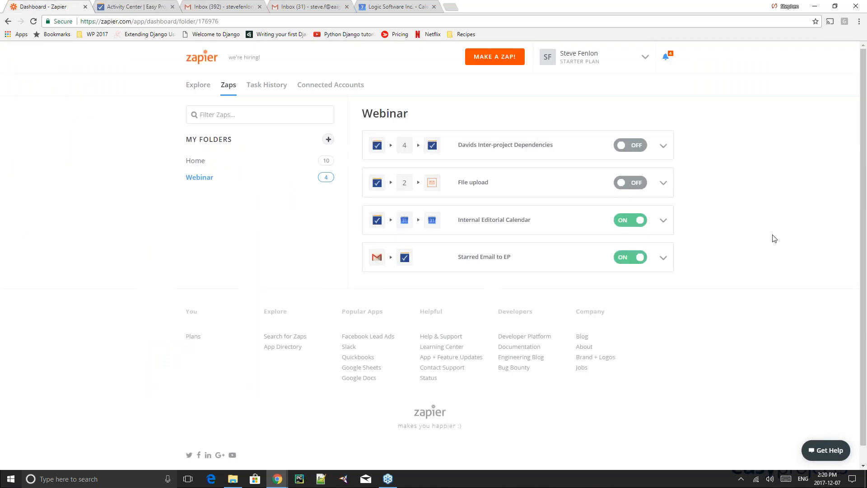
click(662, 220)
click(602, 237)
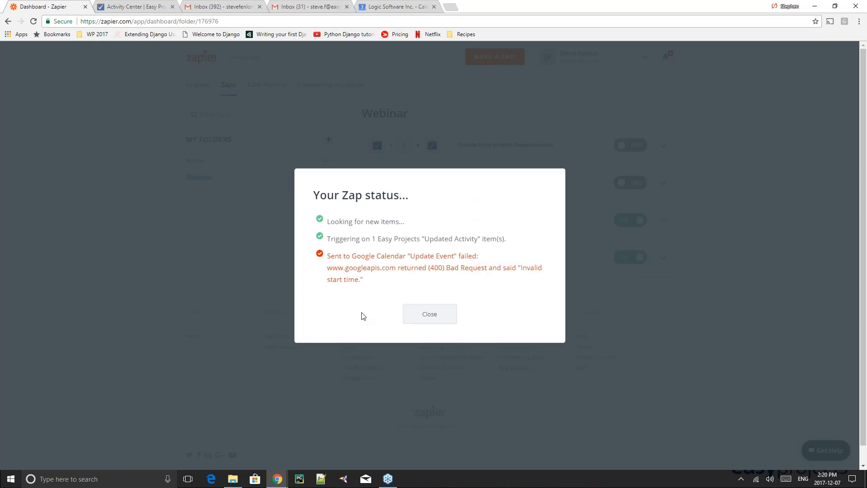
click(429, 315)
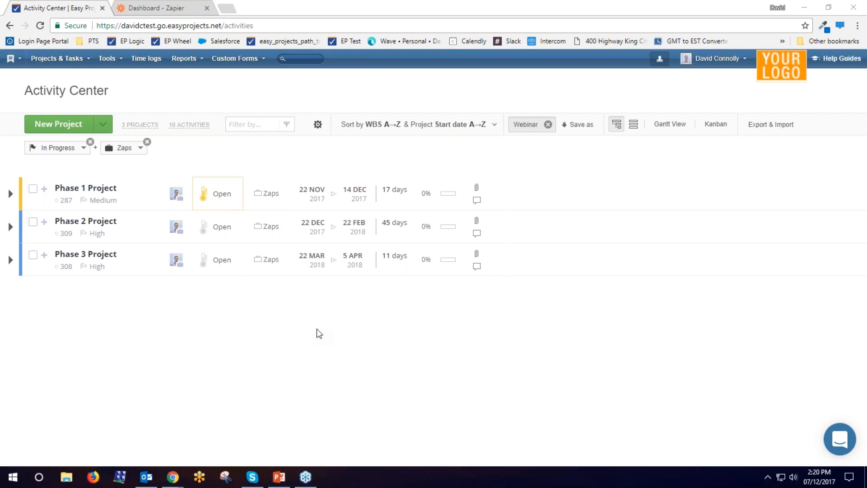
Switch to Zapier, open the Inter-project Dependencies Zap for editing and view the options of its Updated Project trigger.
click(172, 9)
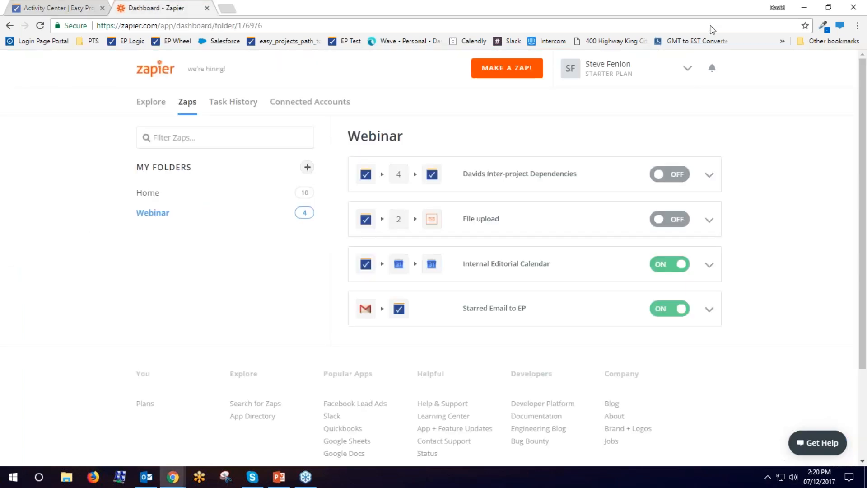
click(709, 175)
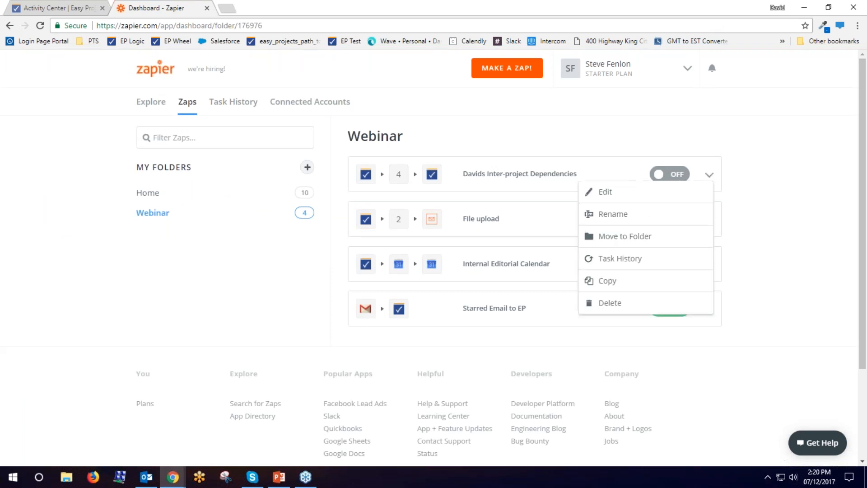
click(692, 194)
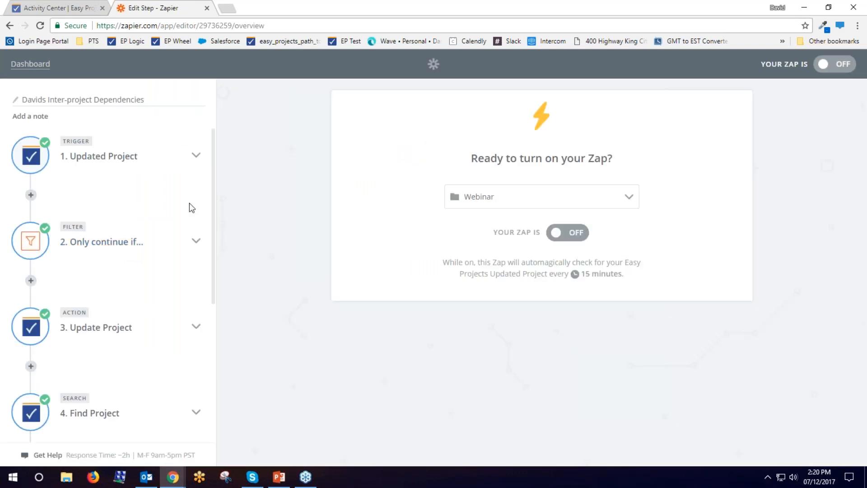
click(99, 156)
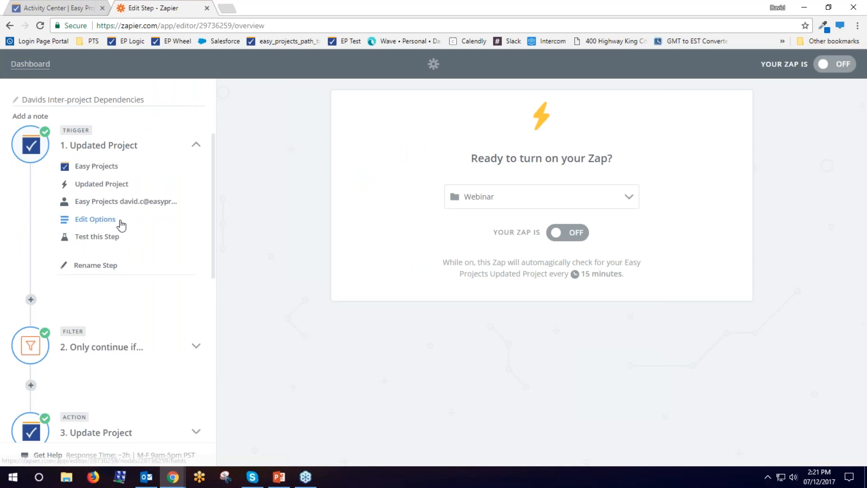
click(121, 222)
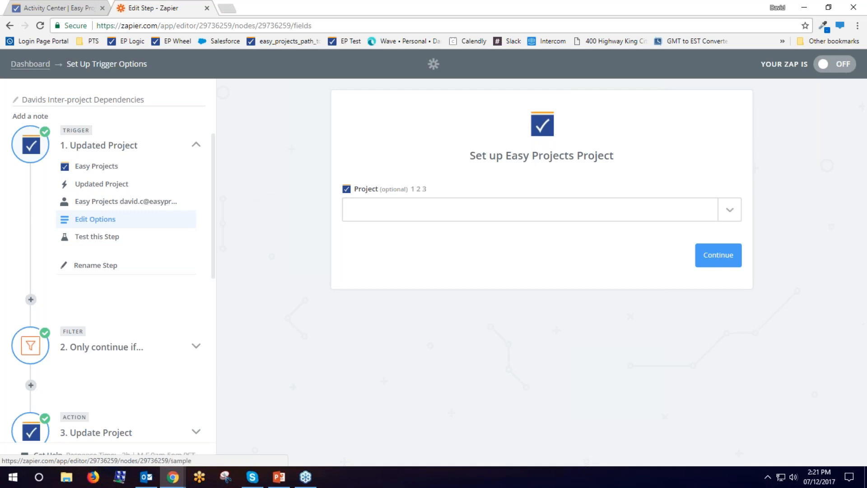
Open the options of the second step, Only continue if, and examine its project status condition.
scroll(189, 244, down, 1)
click(197, 296)
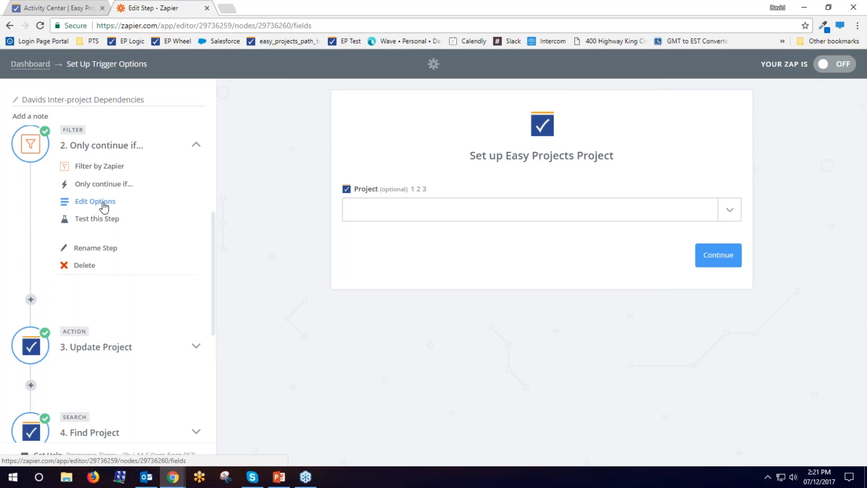
click(104, 207)
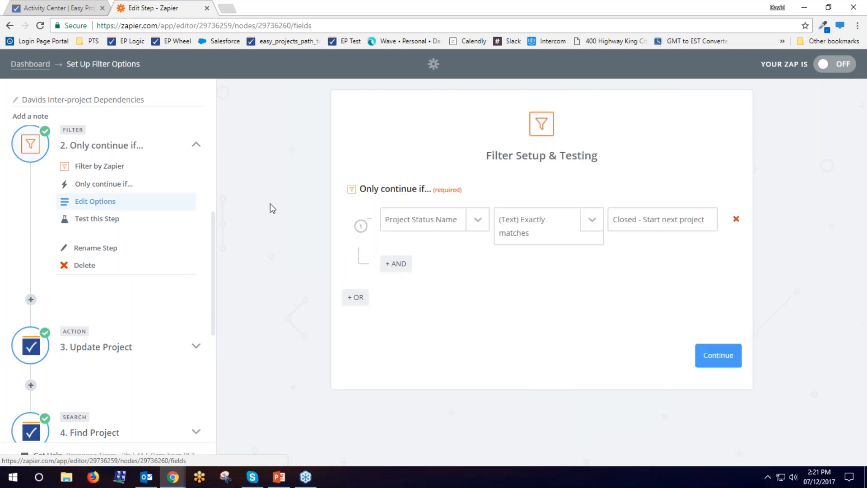
click(643, 219)
Expand the third step, Update Project, review it against the trigger and filter, and open its template.
click(196, 347)
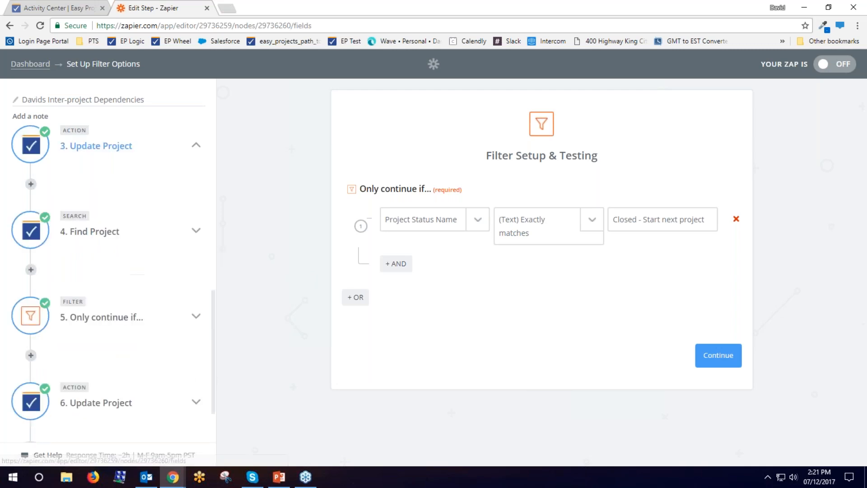
scroll(194, 352, up, 3)
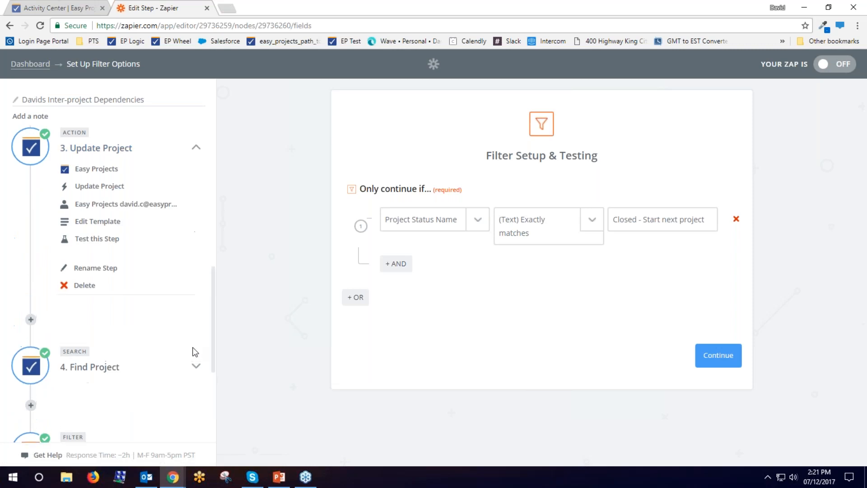
scroll(194, 352, up, 6)
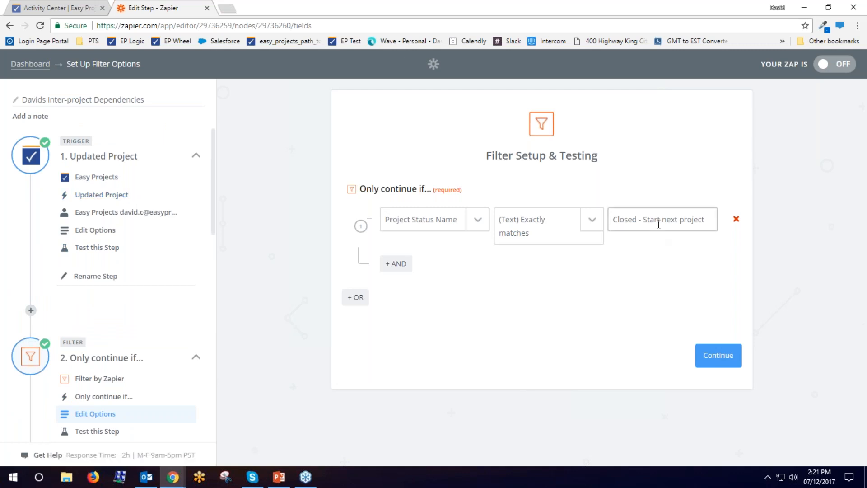
scroll(210, 273, down, 5)
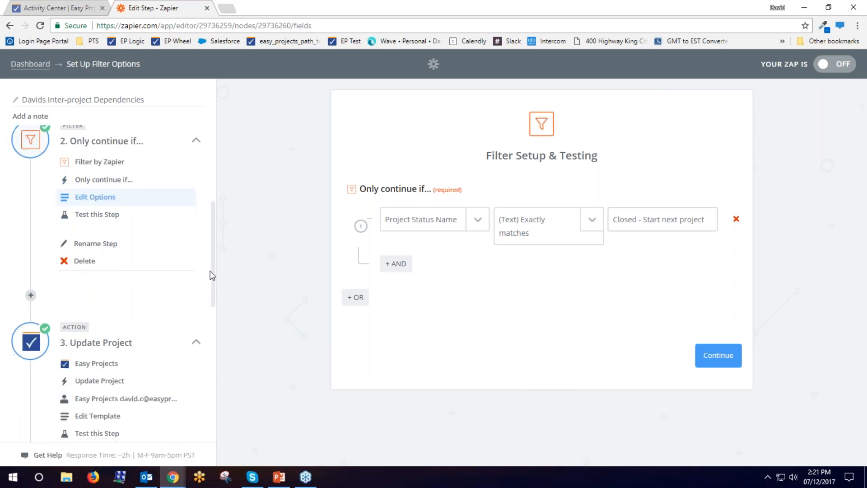
scroll(209, 274, down, 3)
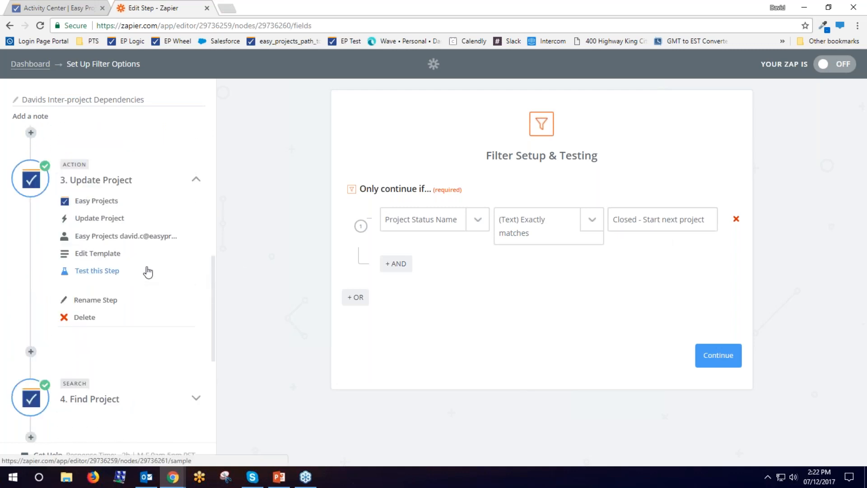
click(142, 254)
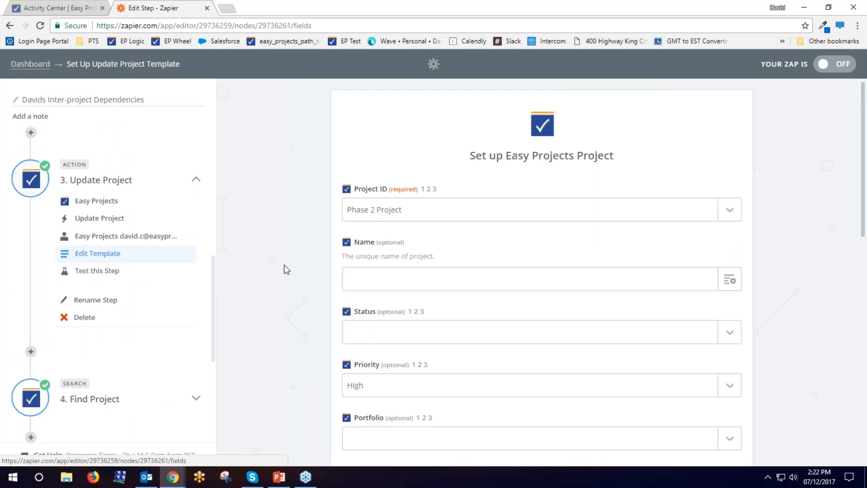
Switch to Easy Projects and set the status of Phase 1 Project to Closed - Start next project.
click(59, 5)
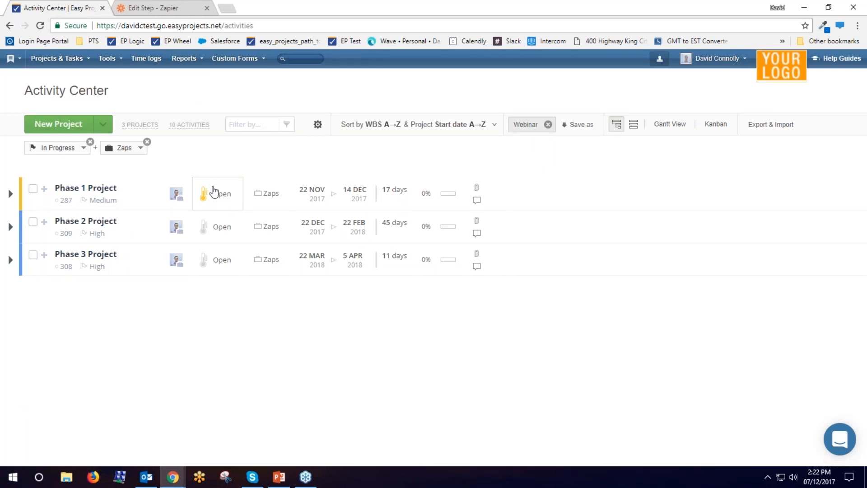
click(215, 193)
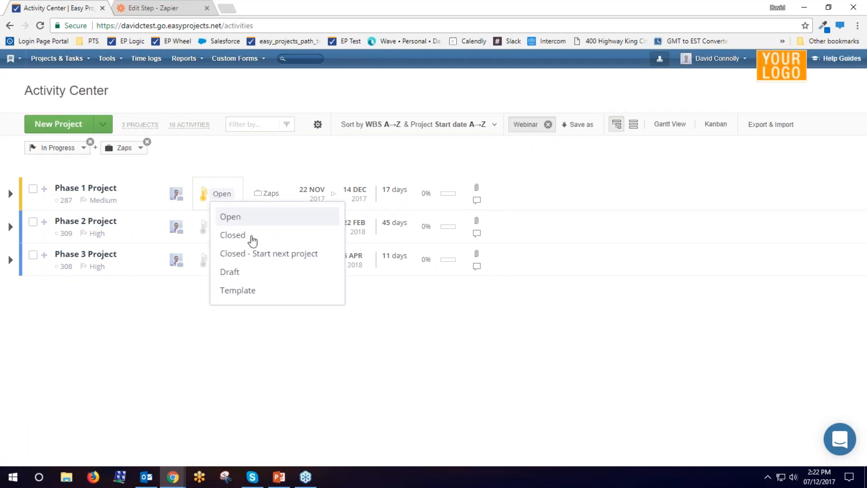
click(256, 254)
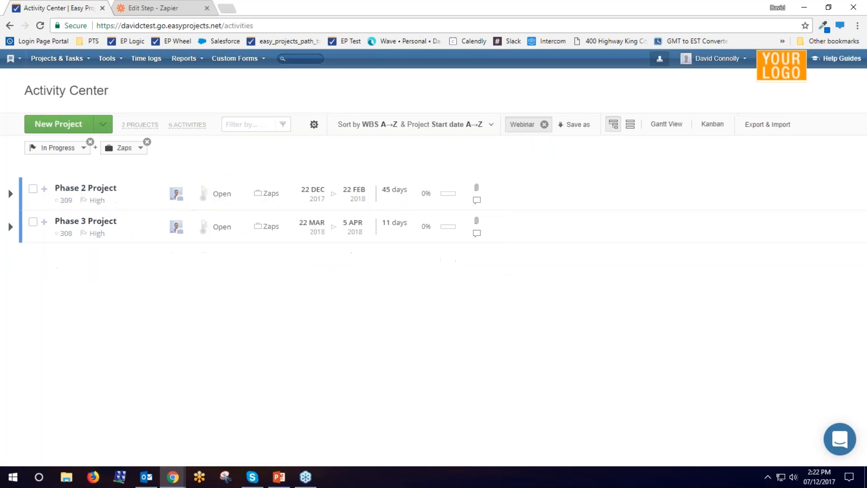
Switch to Zapier and review the Update Project template, examining how its Start Date and End Date are mapped to the trigger's completion date.
click(142, 8)
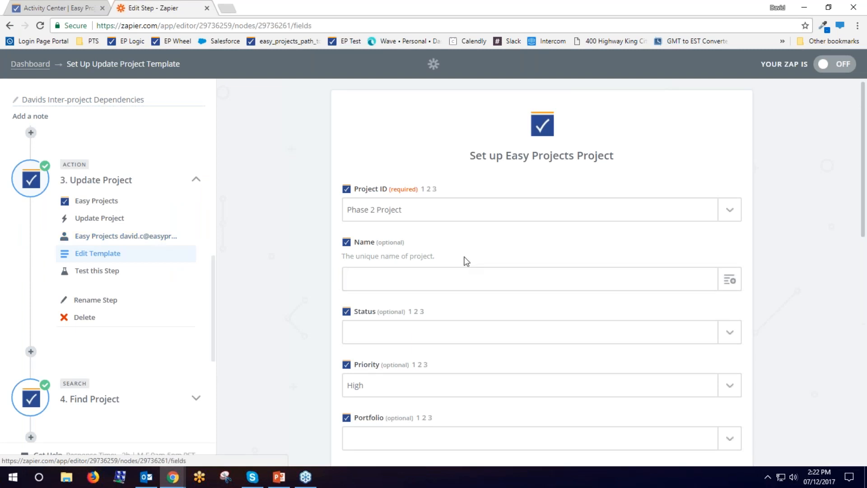
scroll(466, 261, down, 2)
scroll(465, 259, down, 1)
scroll(465, 258, up, 3)
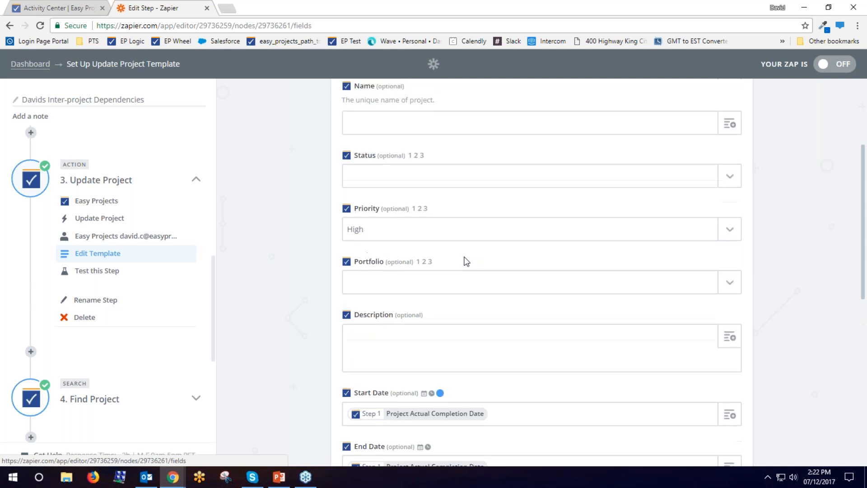
scroll(470, 183, down, 3)
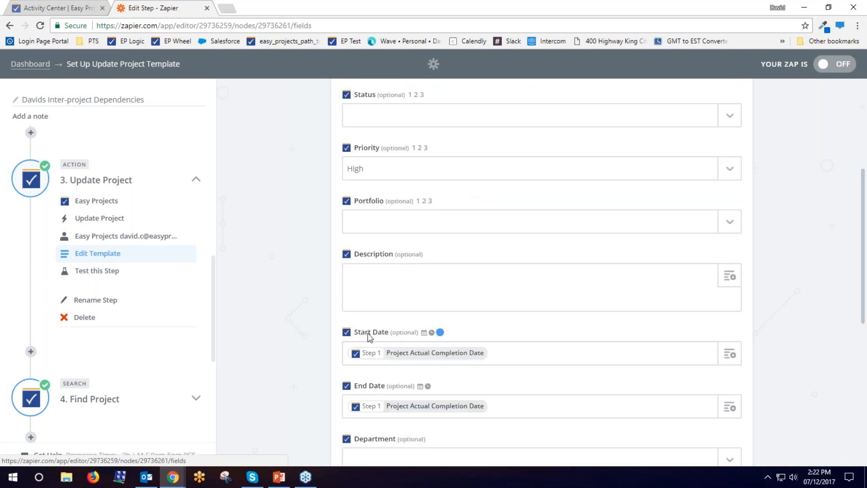
click(436, 353)
scroll(268, 320, down, 3)
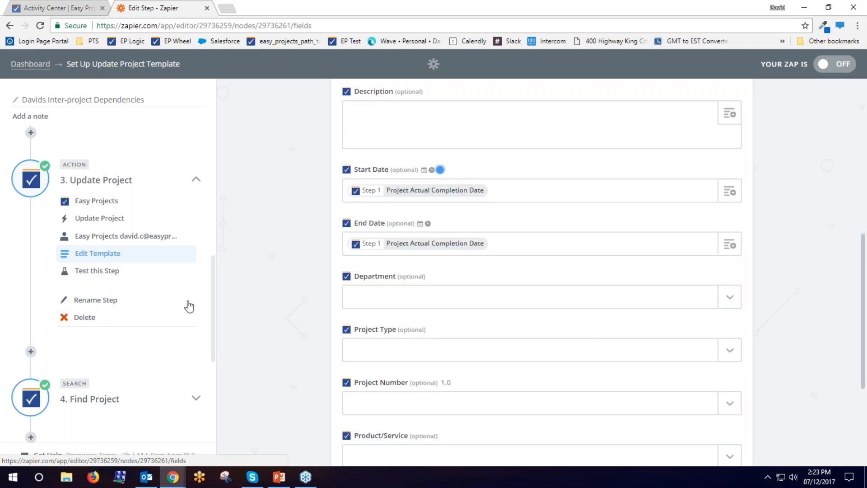
Expand the fourth step, Find Project, and open its search options.
scroll(190, 307, down, 3)
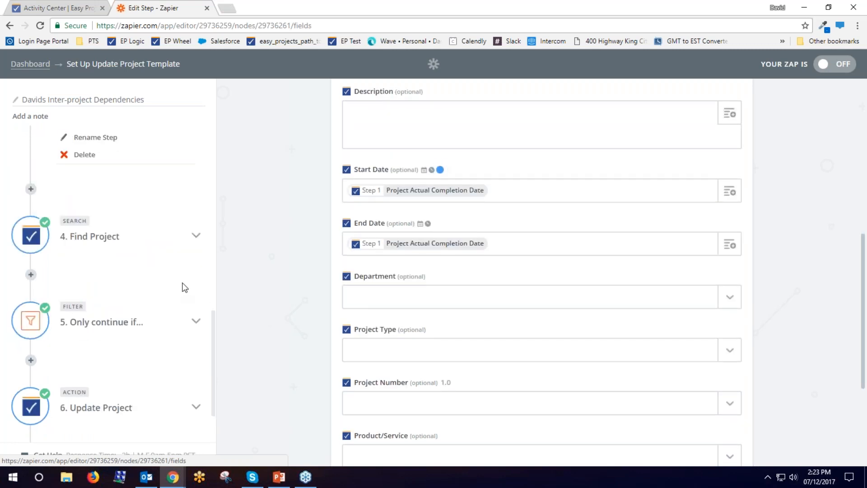
click(196, 236)
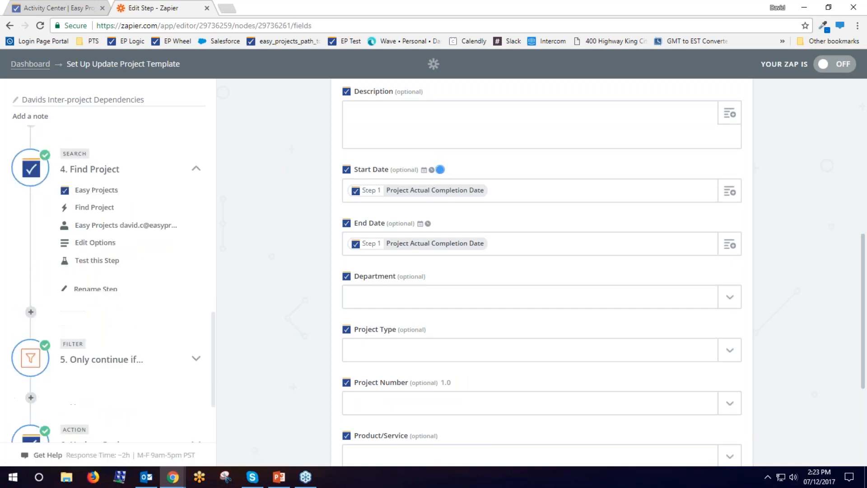
click(157, 245)
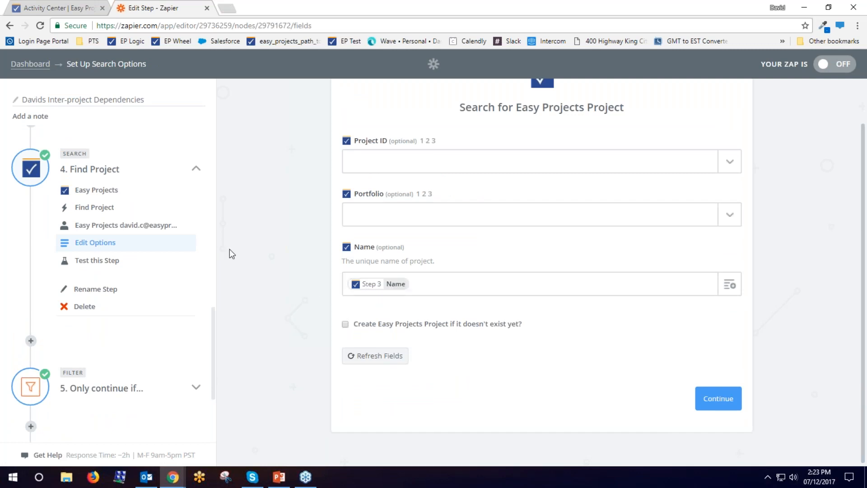
Compare the Find Project search options with the preceding Update Project step, and look over the remaining filter and action steps.
scroll(230, 249, up, 2)
scroll(166, 197, up, 4)
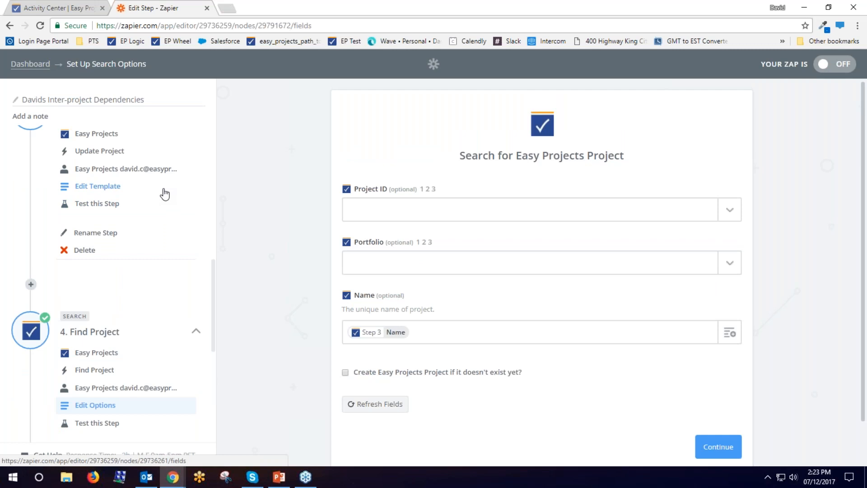
scroll(164, 194, down, 2)
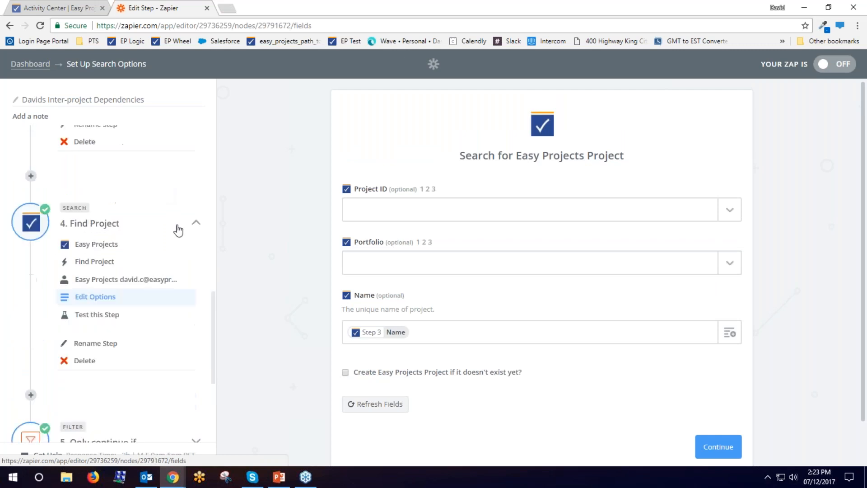
scroll(132, 242, up, 1)
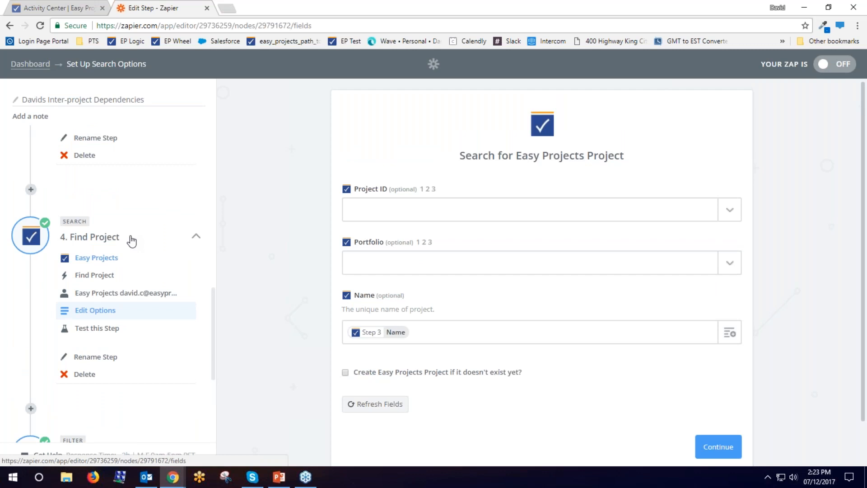
scroll(132, 242, up, 2)
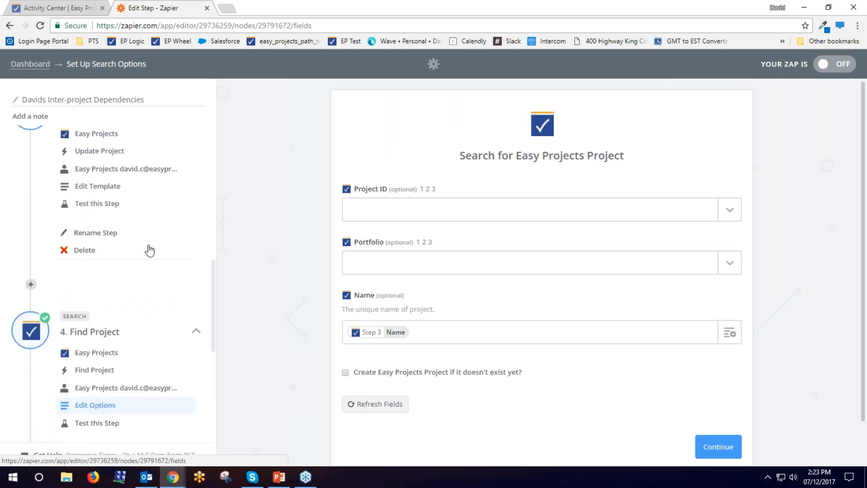
scroll(152, 254, up, 1)
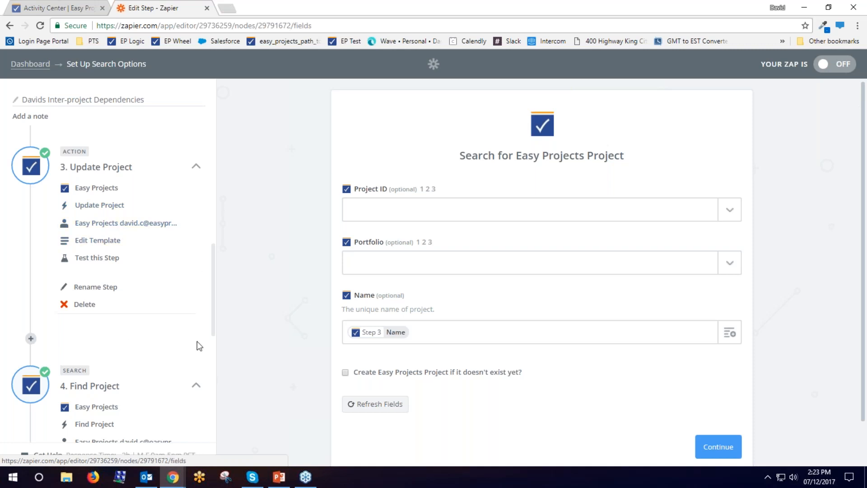
scroll(197, 346, down, 1)
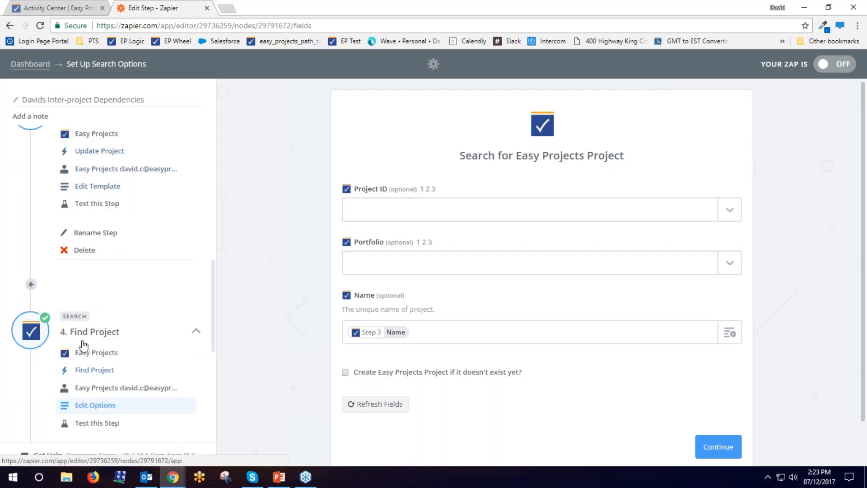
scroll(93, 369, up, 1)
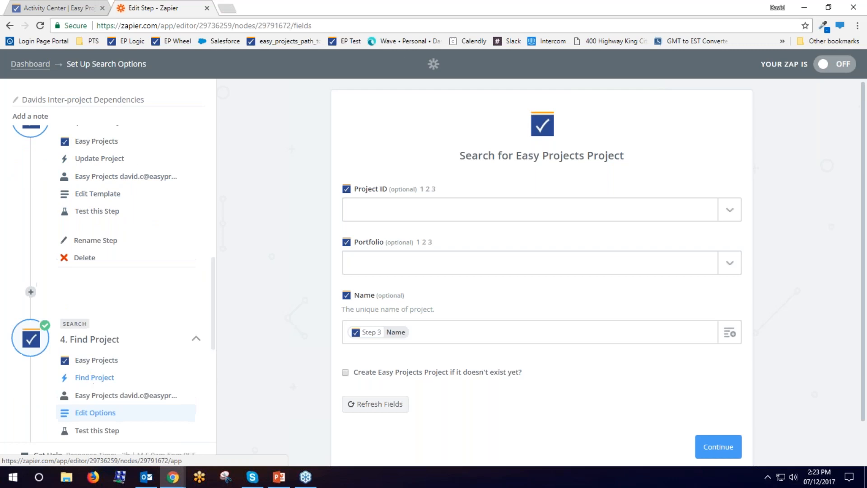
scroll(95, 412, up, 1)
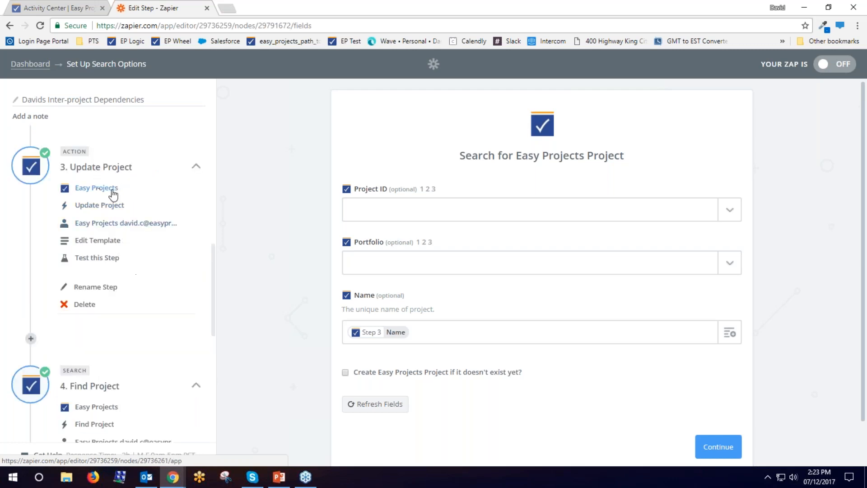
scroll(213, 267, down, 7)
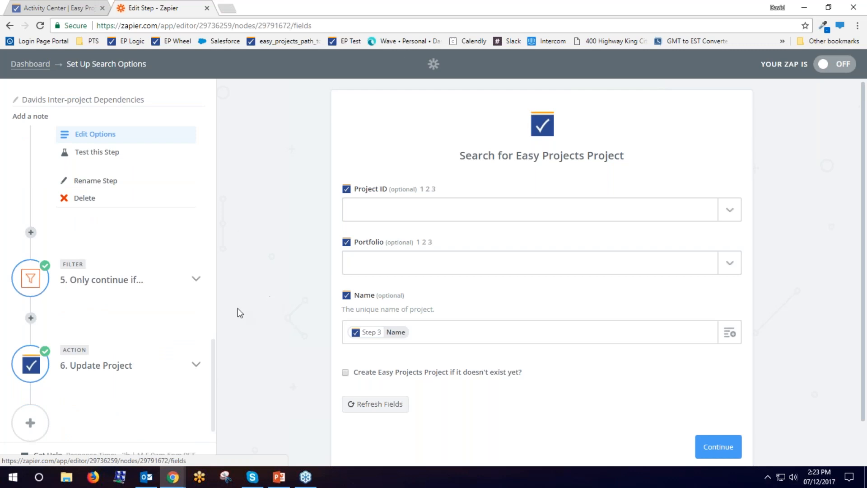
Continue past the Find Project options and test, and turn on the Zap.
click(708, 446)
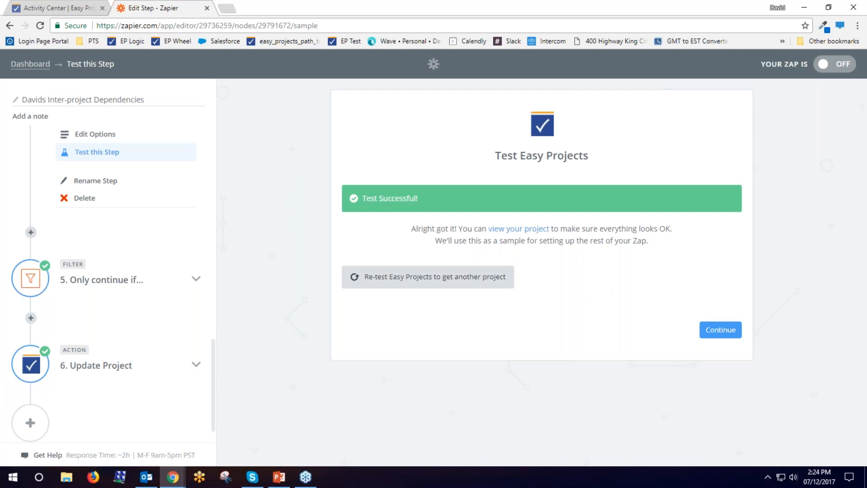
click(720, 330)
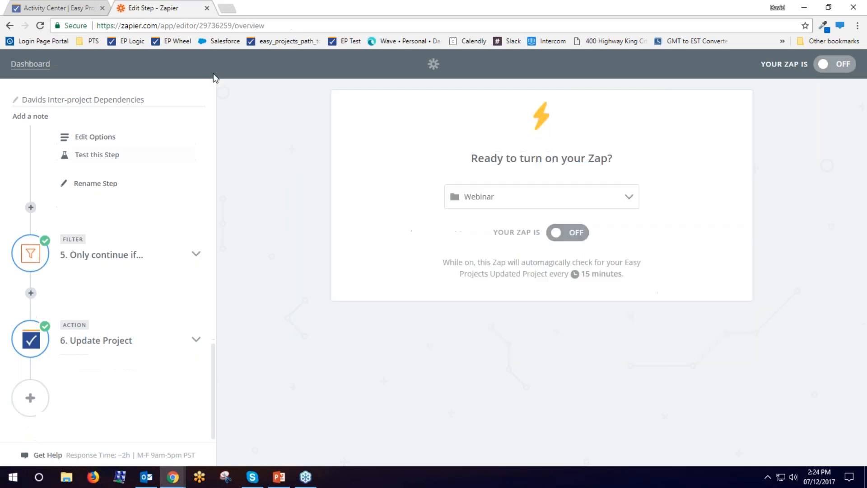
click(570, 235)
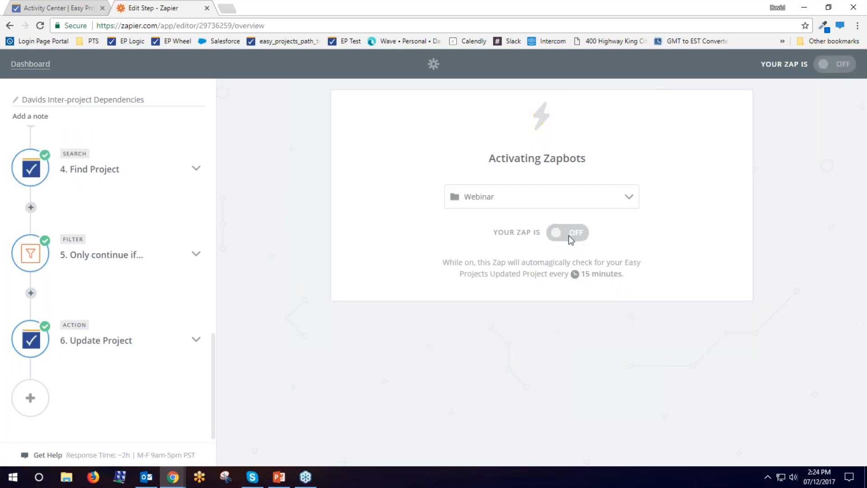
Return to the Zapier dashboard and manually run the Inter-project Dependencies Zap in the Webinar folder.
click(29, 66)
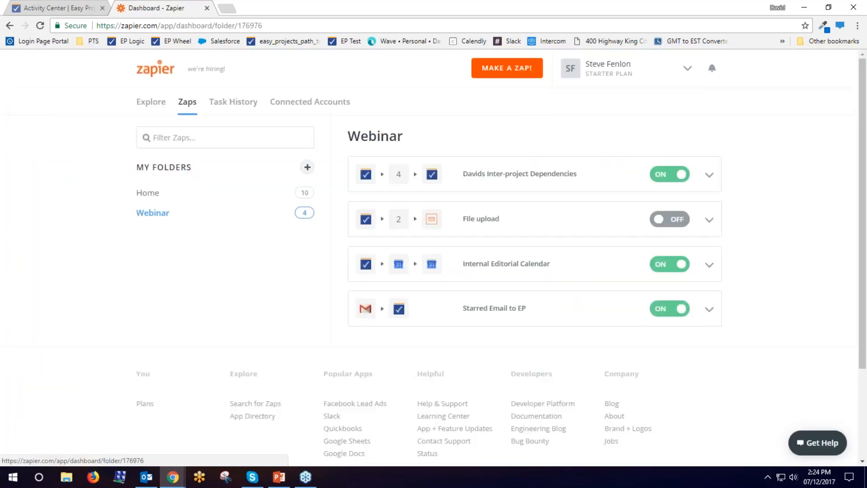
click(709, 176)
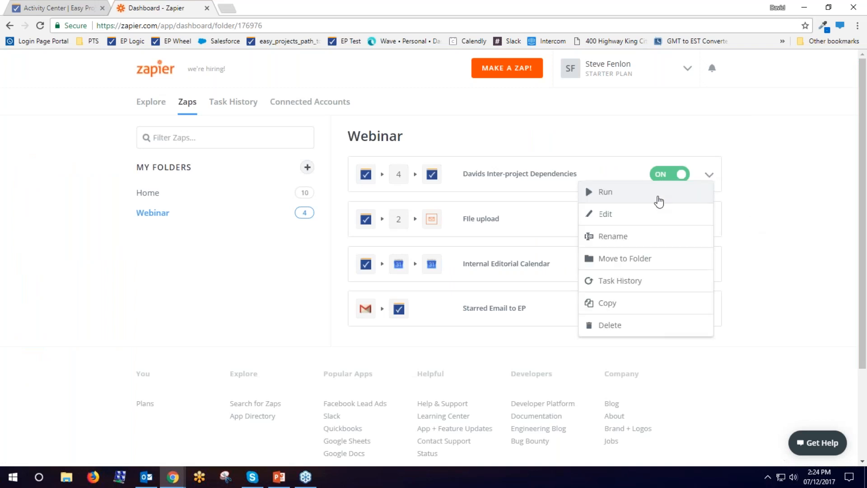
click(606, 192)
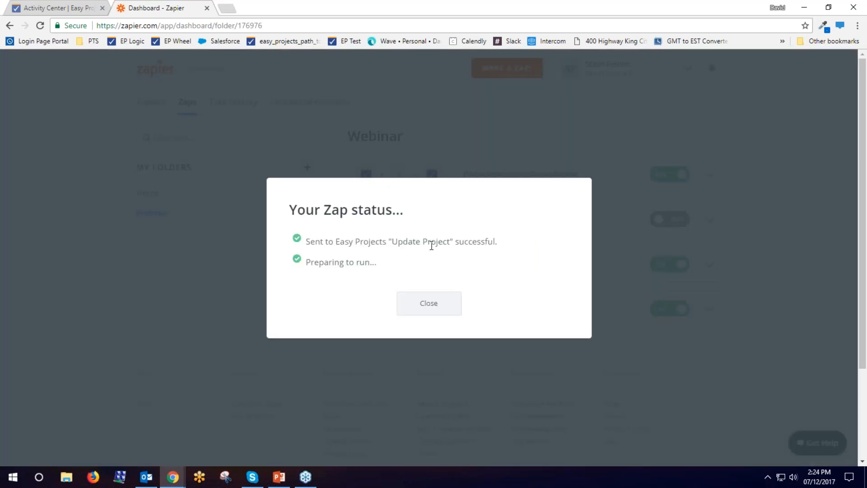
Switch to Easy Projects, include Completed projects in the status filter and set the status of Phase 1 Project to Open.
click(79, 9)
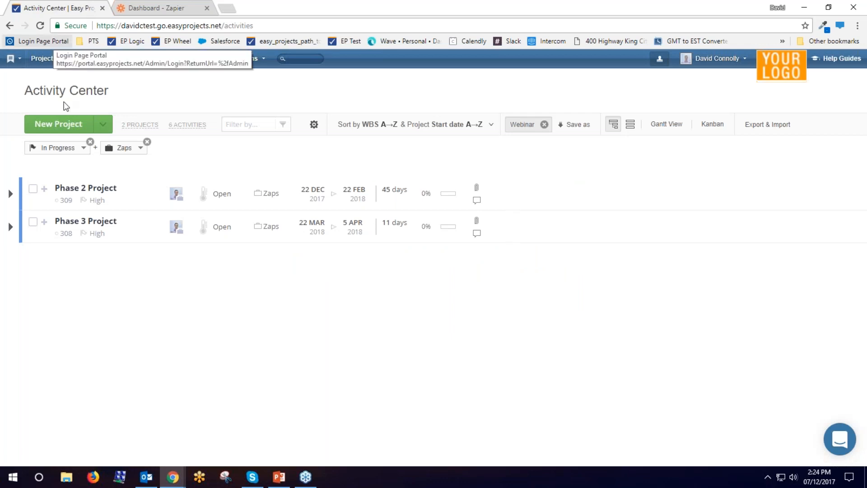
click(63, 148)
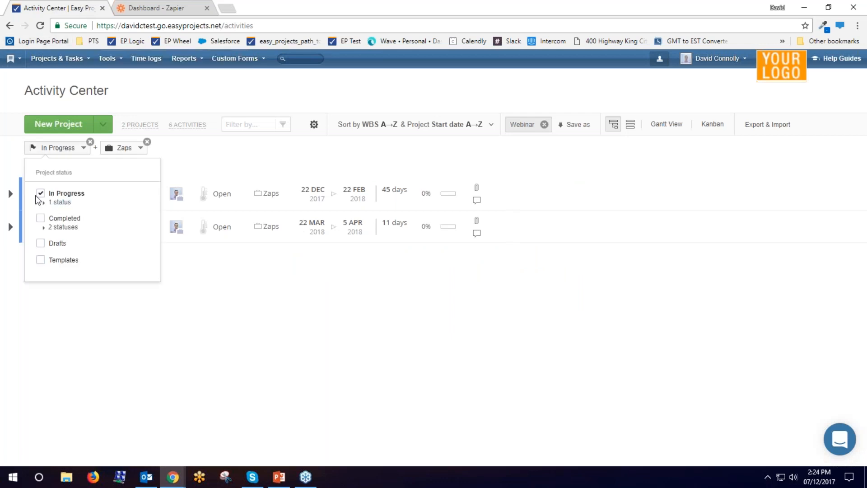
click(40, 218)
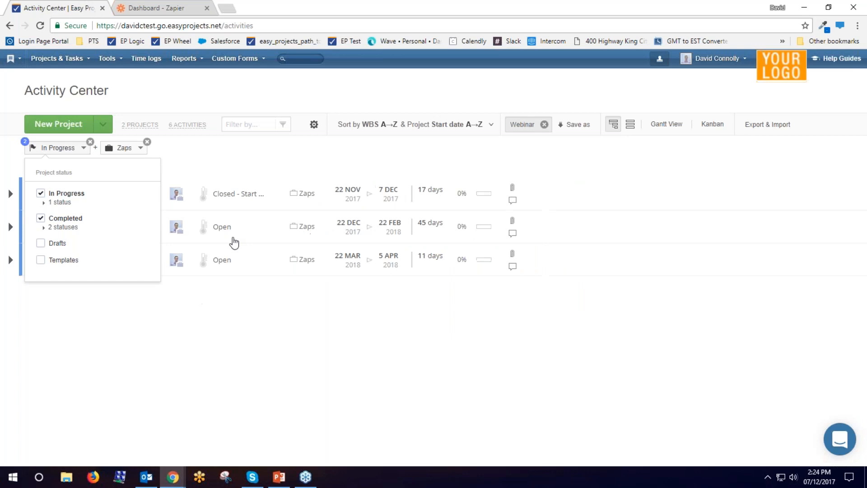
click(222, 193)
click(231, 217)
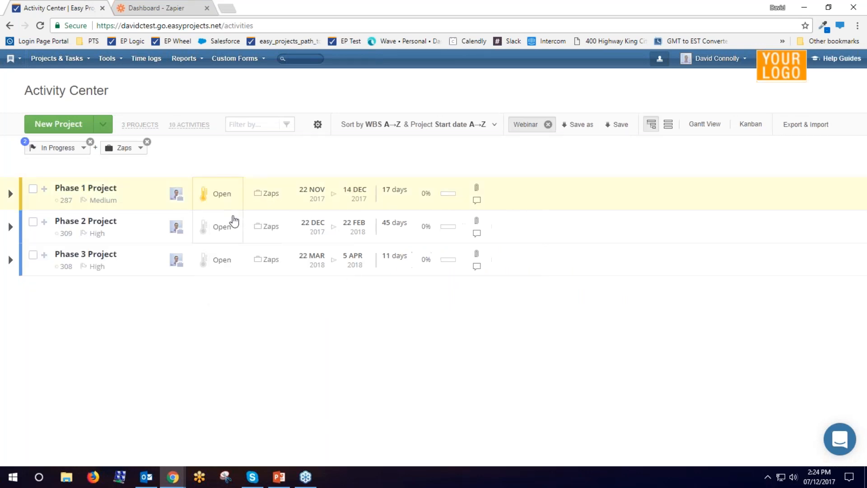
Exclude Completed projects from the status filter, and dismiss the Zap status message in Zapier.
click(82, 150)
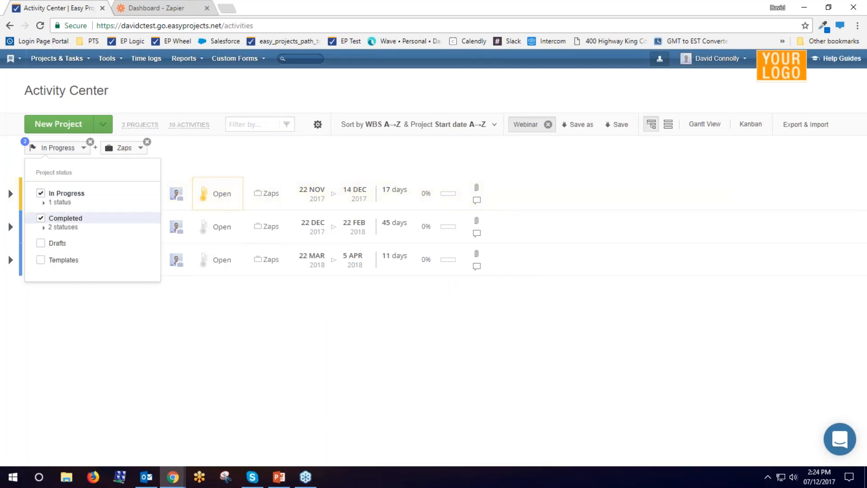
click(40, 219)
click(149, 8)
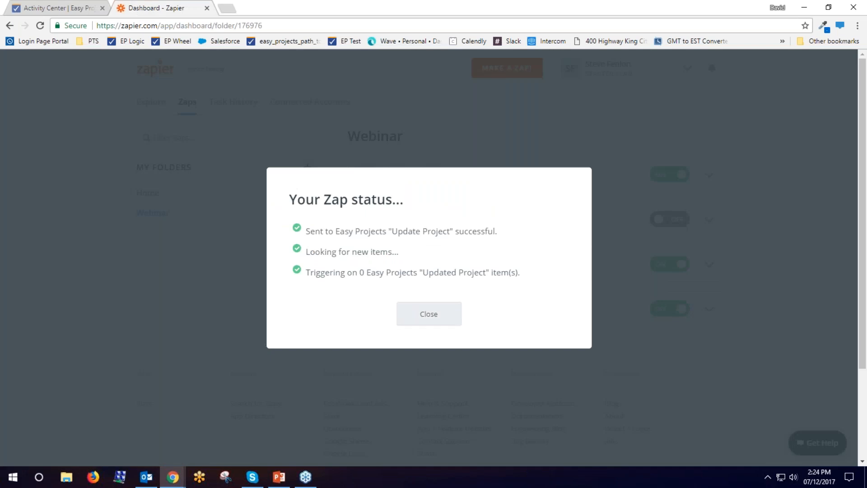
click(443, 314)
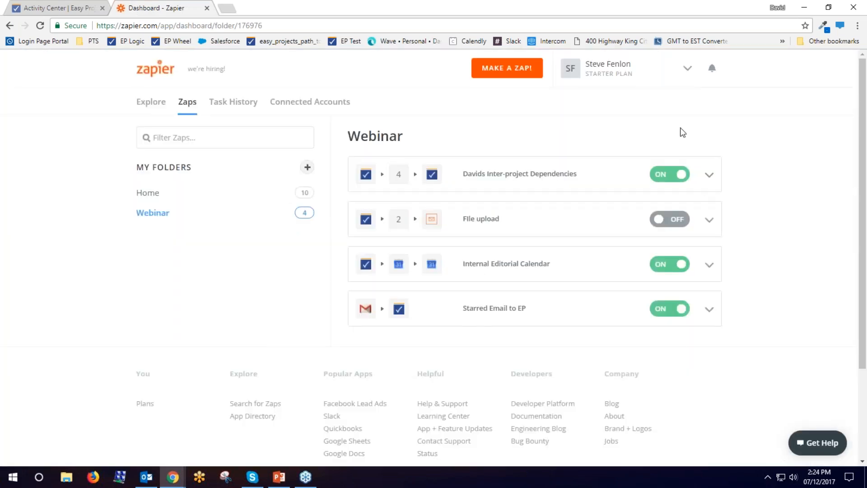
Switch to Easy Projects and set the reopened Phase 1 Project's status to Closed - Start next project.
click(74, 8)
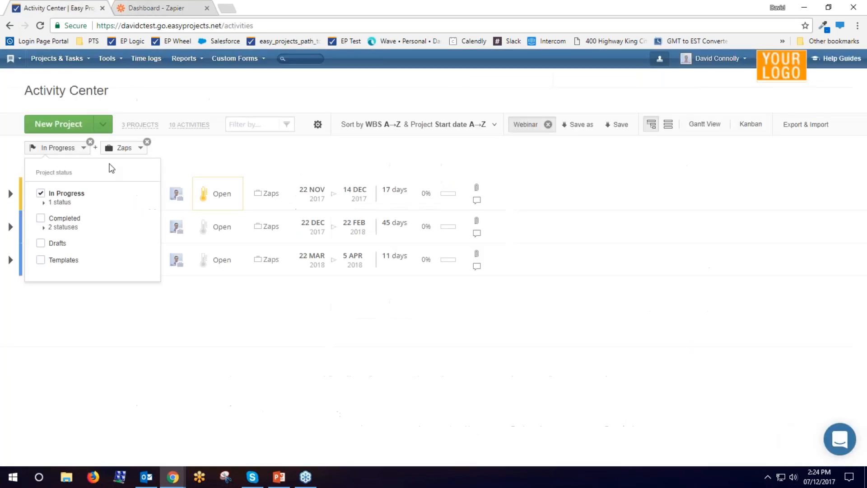
click(224, 205)
click(246, 253)
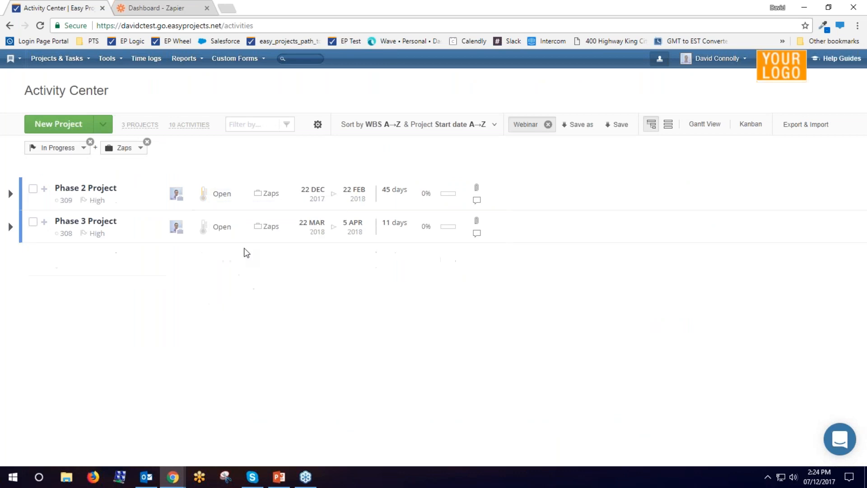
Switch to Zapier and run the Inter-project Dependencies Zap again for the newly closed Phase 1 Project.
click(155, 7)
click(709, 174)
click(694, 194)
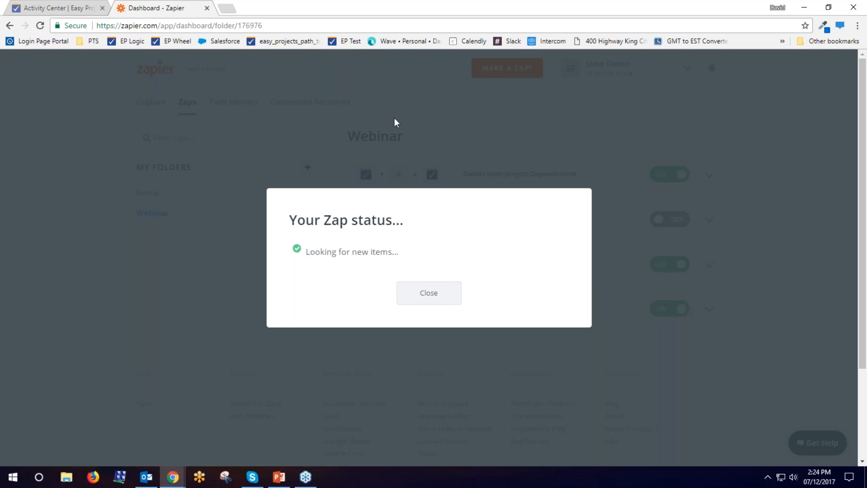
Switch to Easy Projects and add Completed projects to the status filter to compare the dates of all three phases.
click(68, 8)
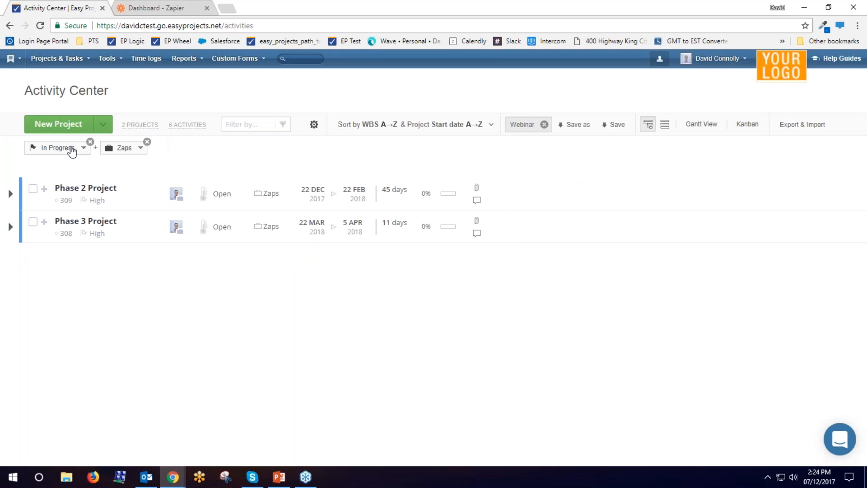
click(71, 150)
click(40, 219)
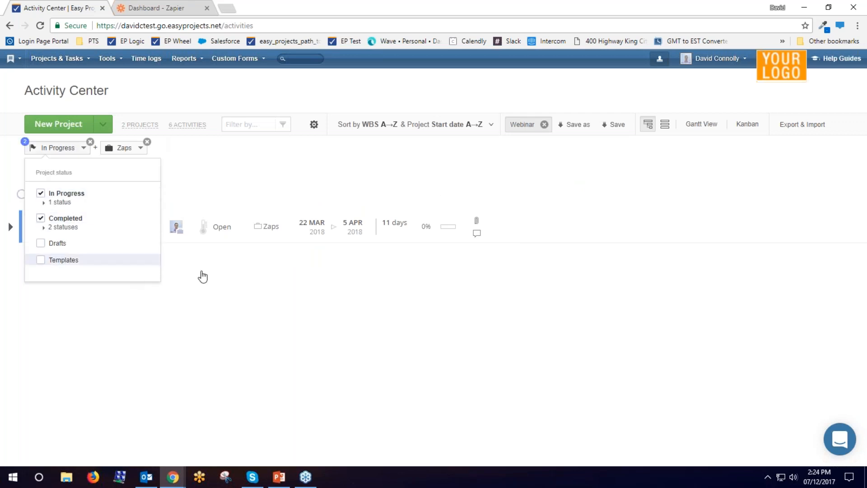
click(196, 168)
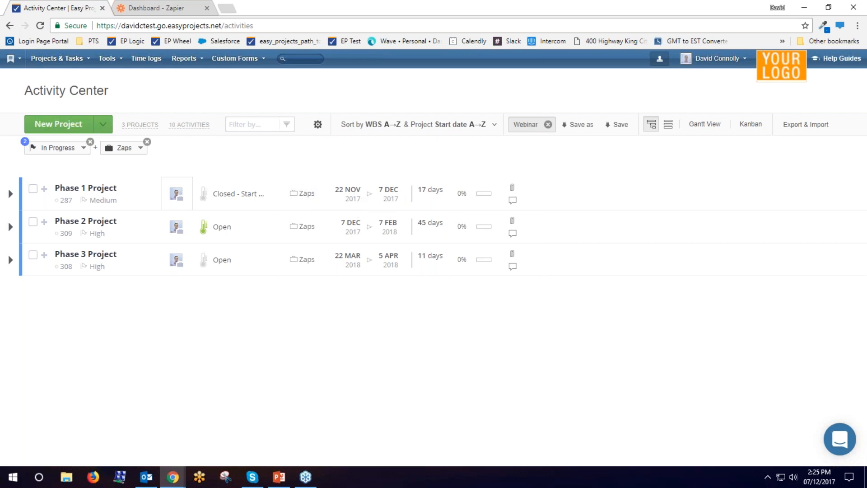
Exclude Completed projects from the status filter and set Phase 2 Project's status to Closed - Start next project.
click(57, 148)
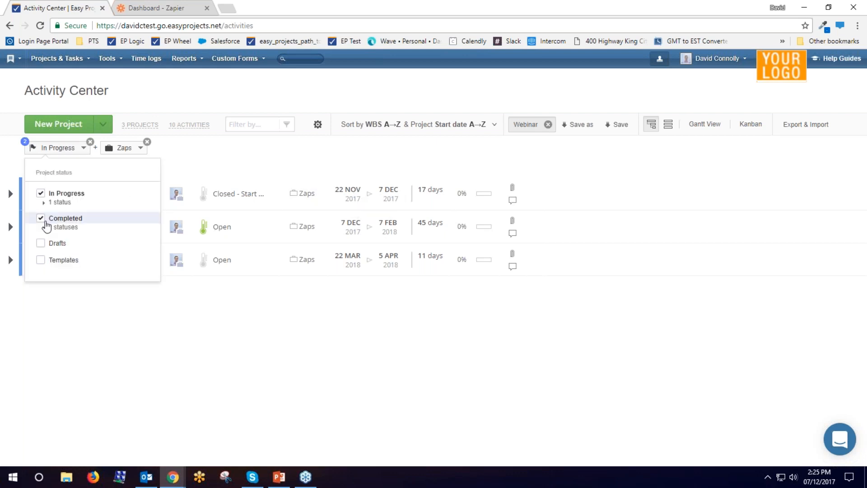
click(47, 224)
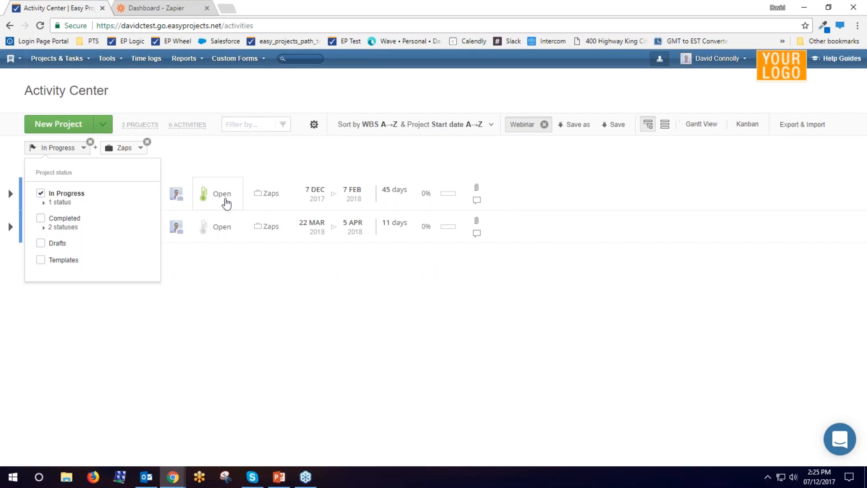
click(225, 199)
click(166, 273)
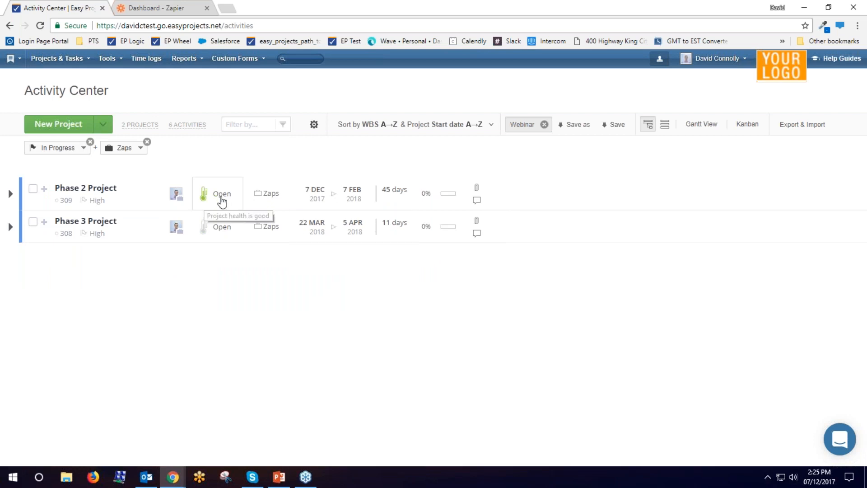
click(221, 201)
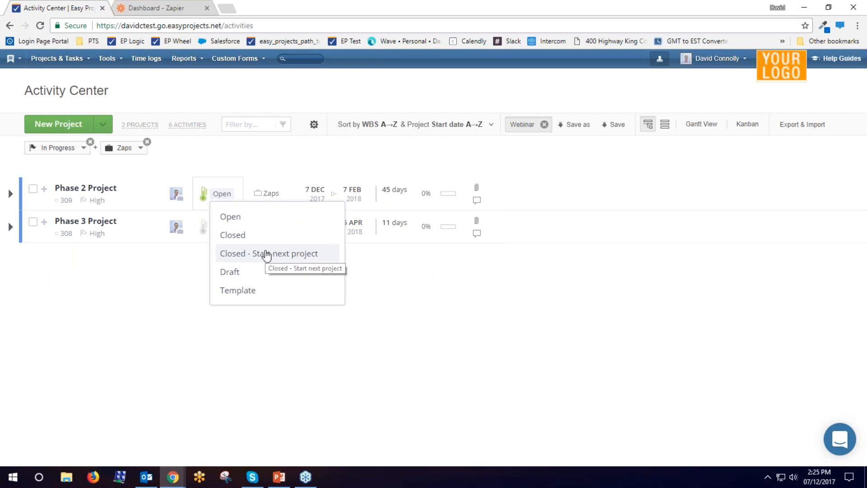
click(266, 255)
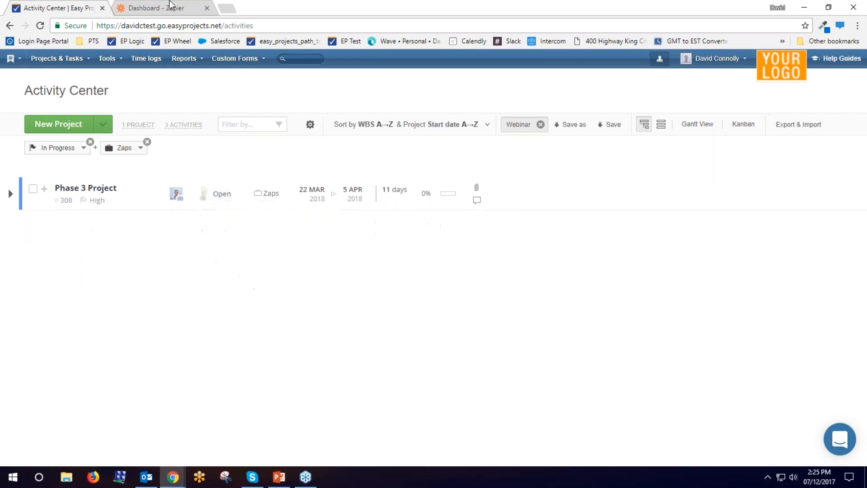
Switch to Zapier, dismiss the old Zap status message and run the Inter-project Dependencies Zap for the newly closed Phase 2 Project.
click(157, 7)
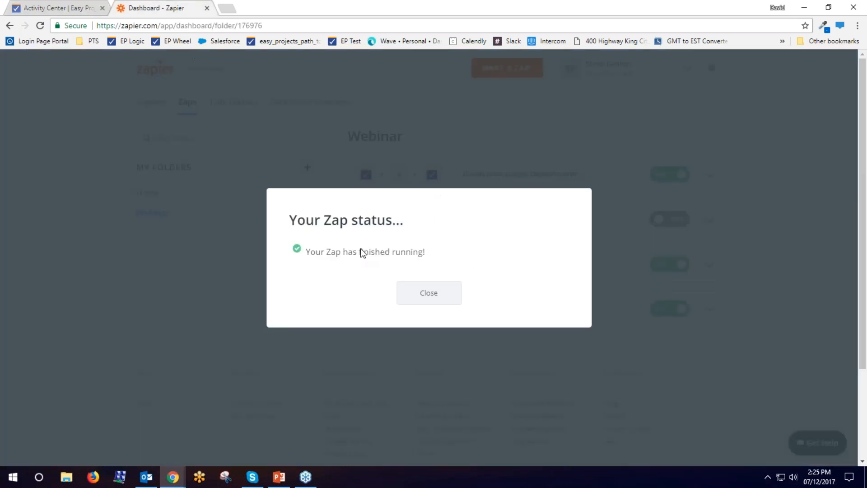
click(411, 293)
click(710, 176)
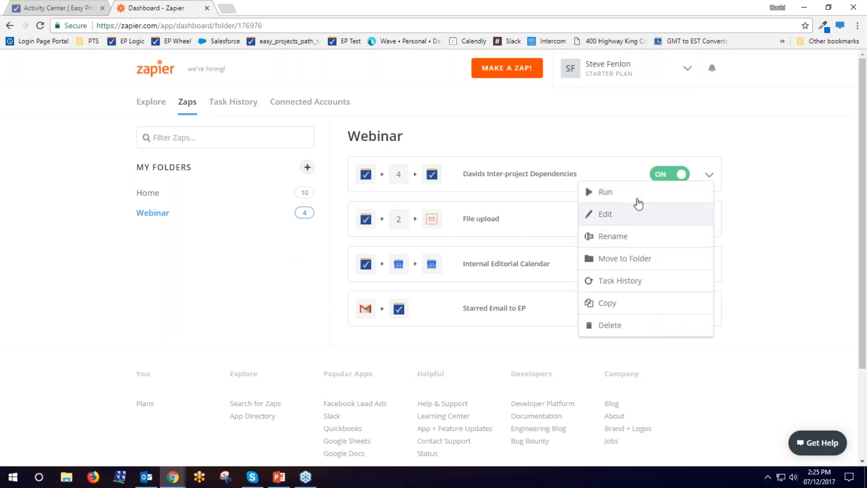
click(638, 198)
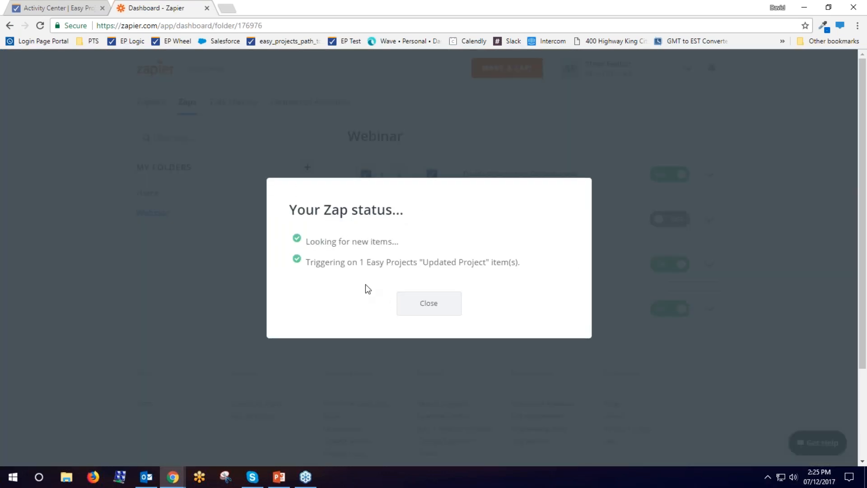
Switch to Easy Projects and reload the Activity Center to check Phase 3 Project's dates, dismissing the email notification.
click(51, 6)
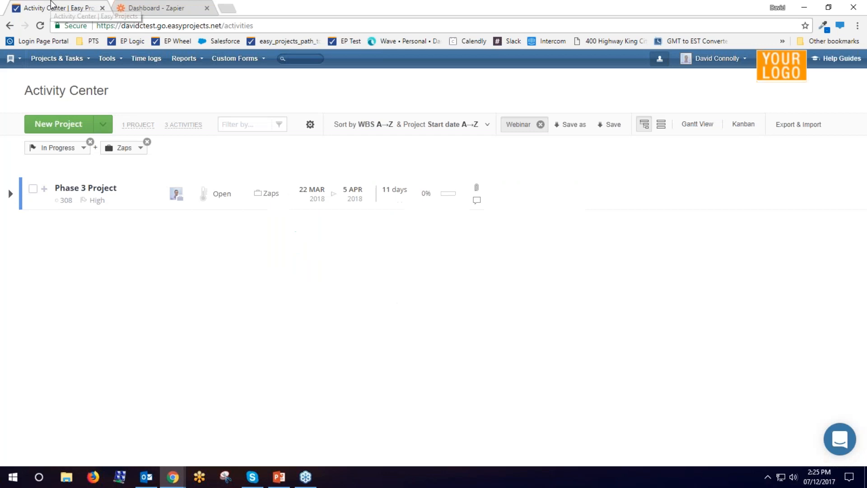
click(40, 28)
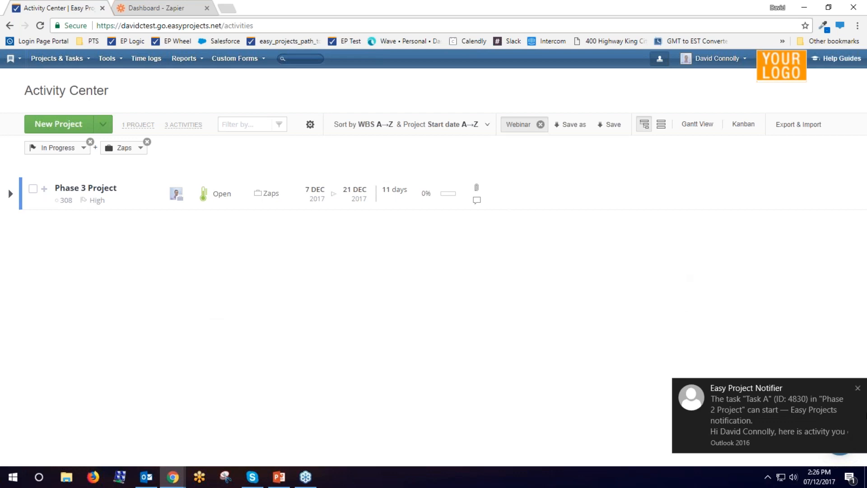
click(857, 389)
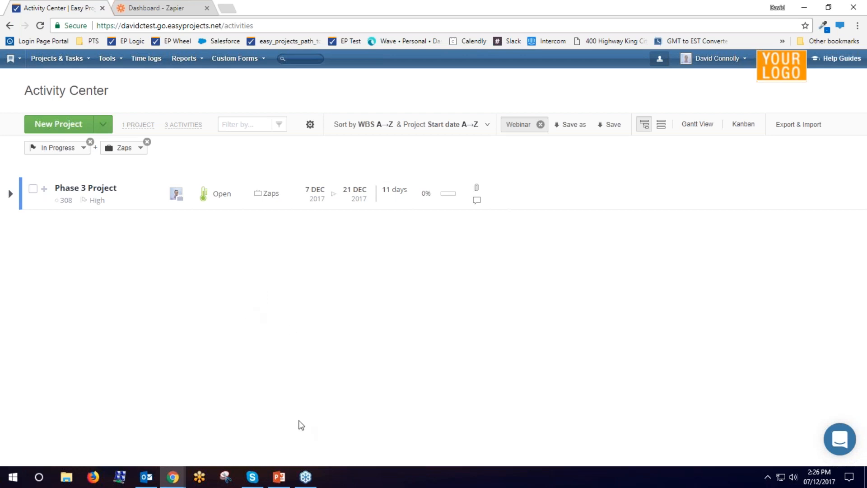
Switch to Zapier, dismiss the Zap status message and open the File upload Zap for editing.
click(169, 7)
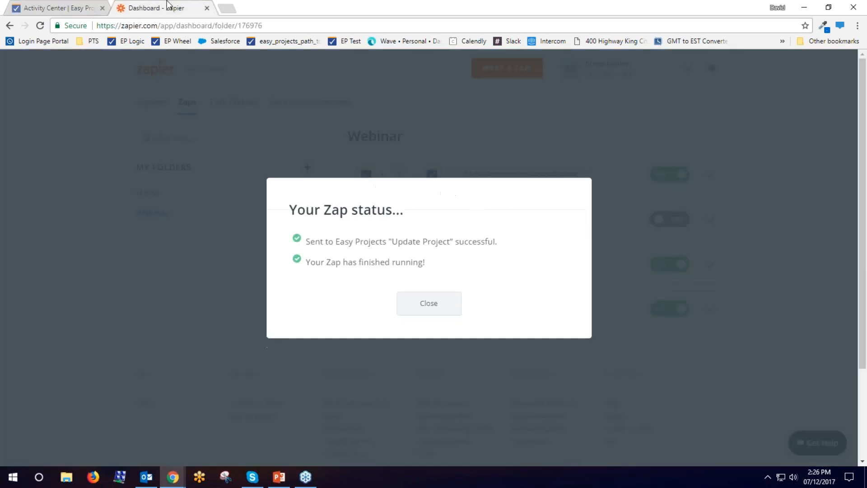
click(434, 311)
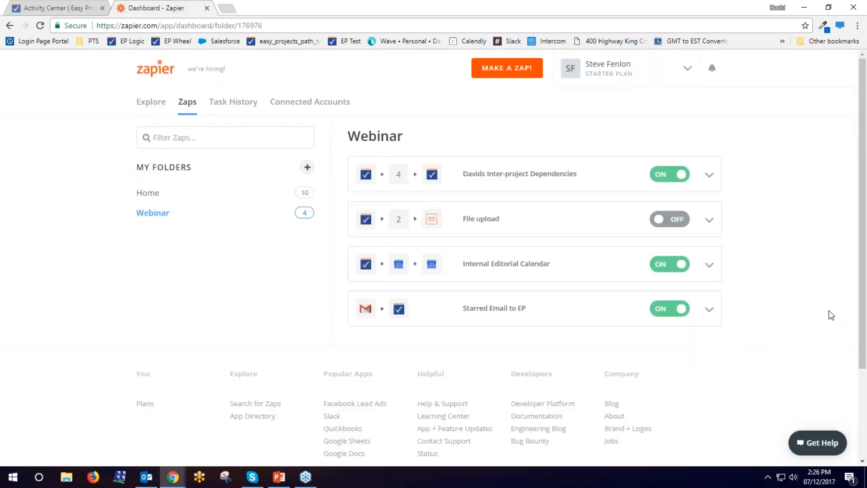
click(861, 389)
click(709, 220)
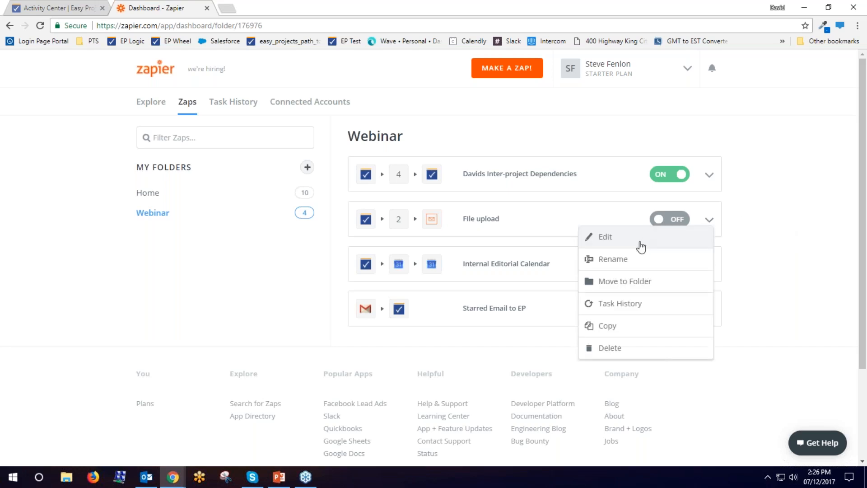
click(639, 243)
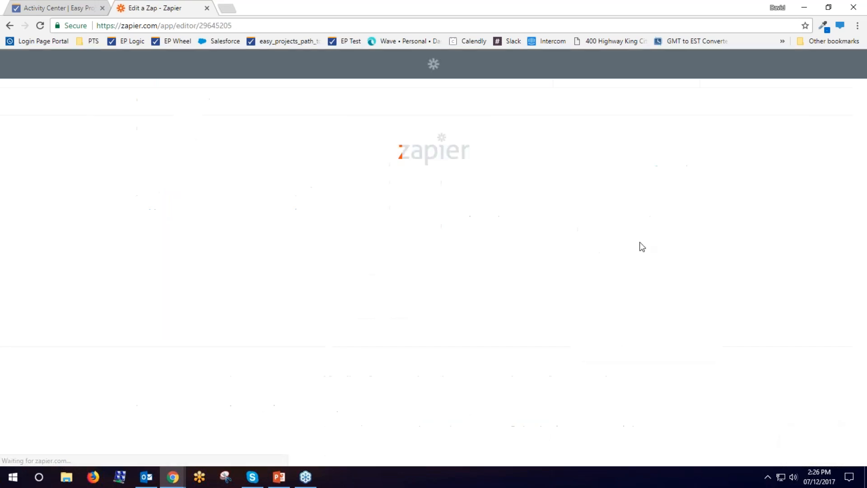
Switch to Easy Projects and post "Hello, is it this you're looking for?" with the Blarney-Castle-1 picture on Task 1 of Phase 3 Project.
click(74, 8)
click(12, 194)
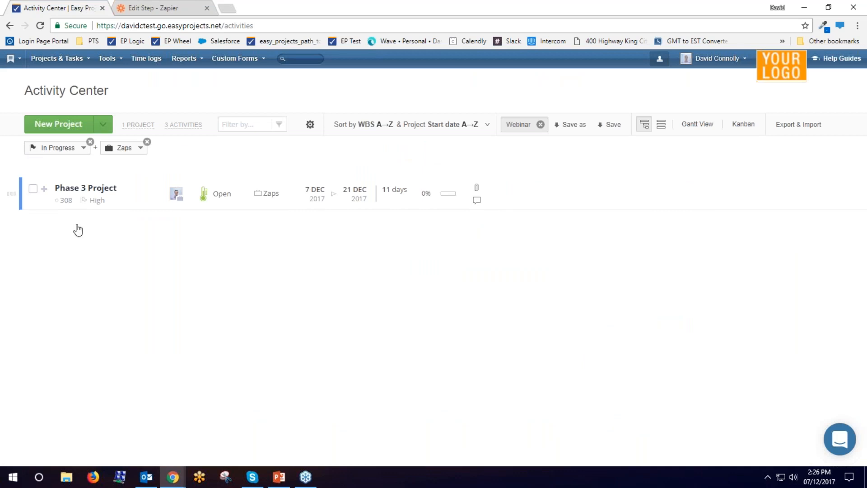
click(585, 228)
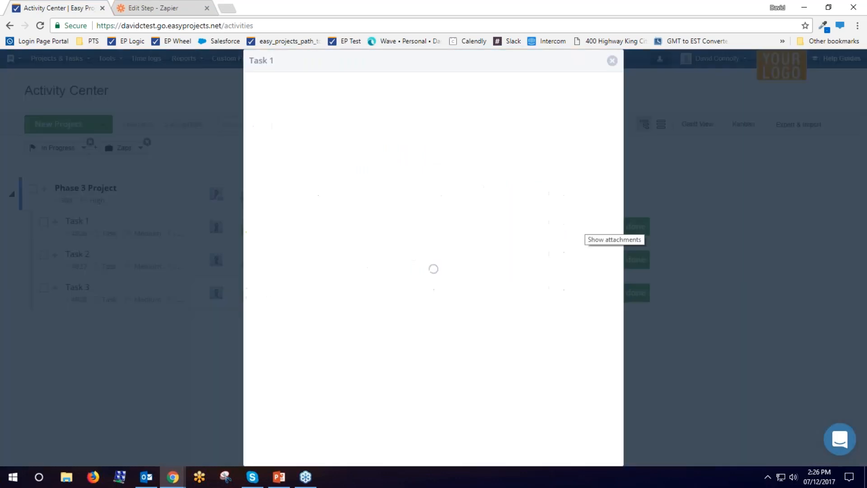
text(Hel)
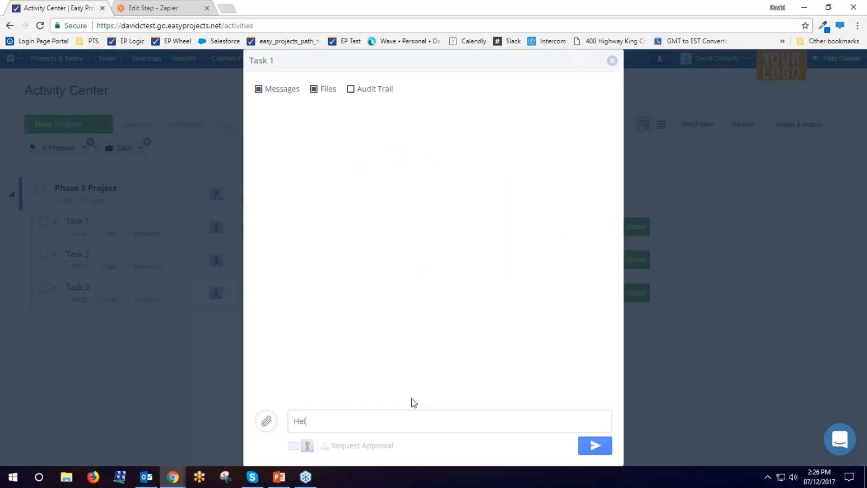
text(lo, is it this you're looking for?)
click(266, 422)
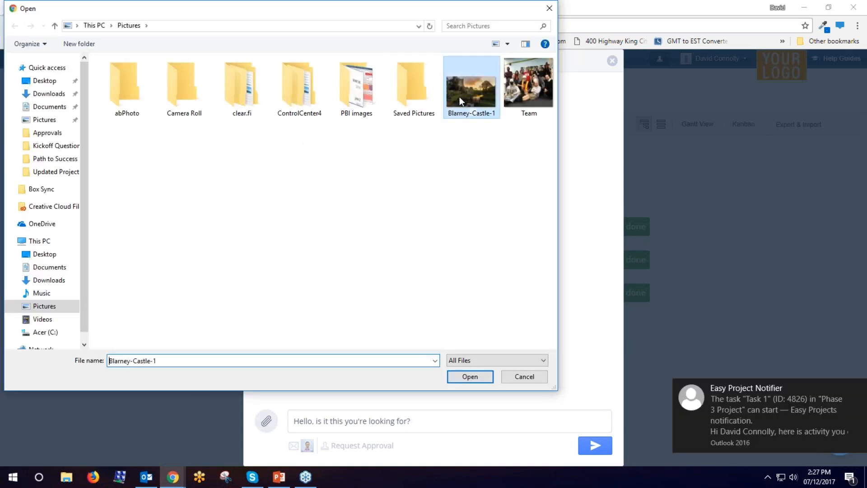
double_click(459, 96)
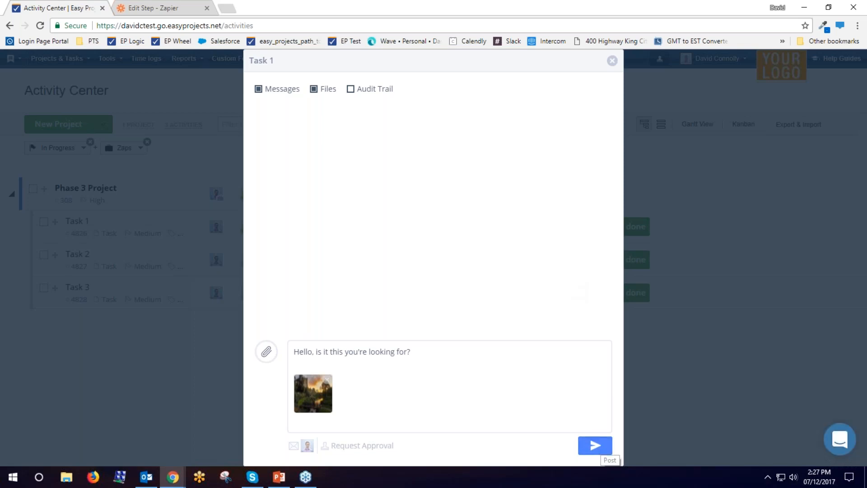
click(595, 446)
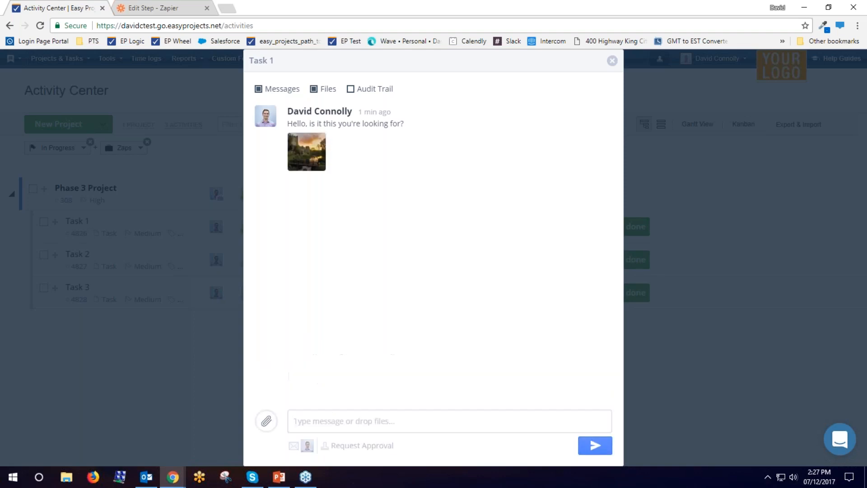
click(612, 60)
Switch to Zapier, turn on the File upload Zap and return to the dashboard.
click(173, 7)
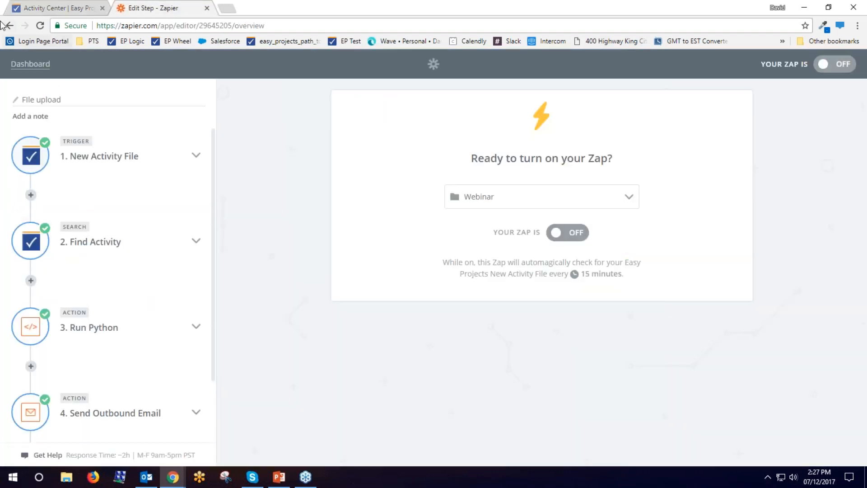
click(578, 234)
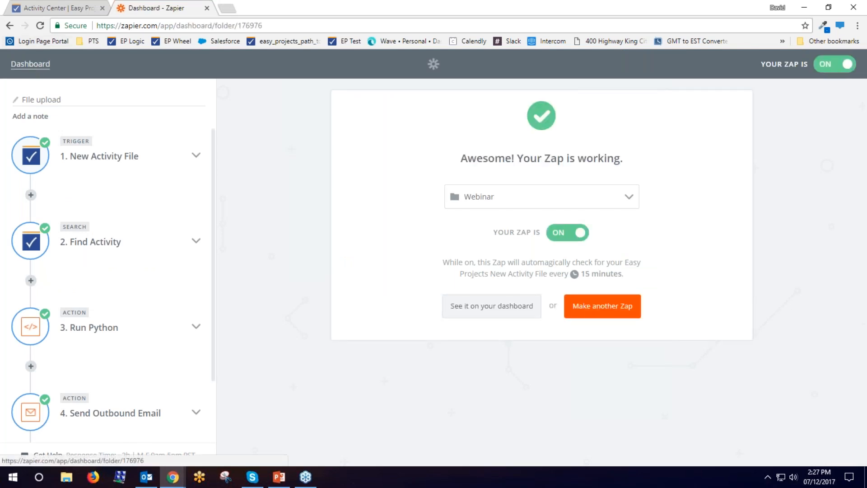
click(491, 306)
Run the File upload Zap and close its status message.
click(707, 221)
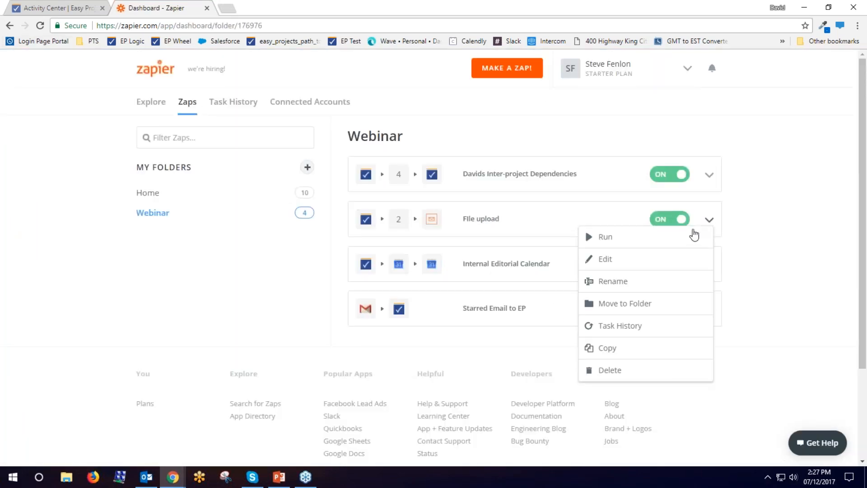
click(695, 236)
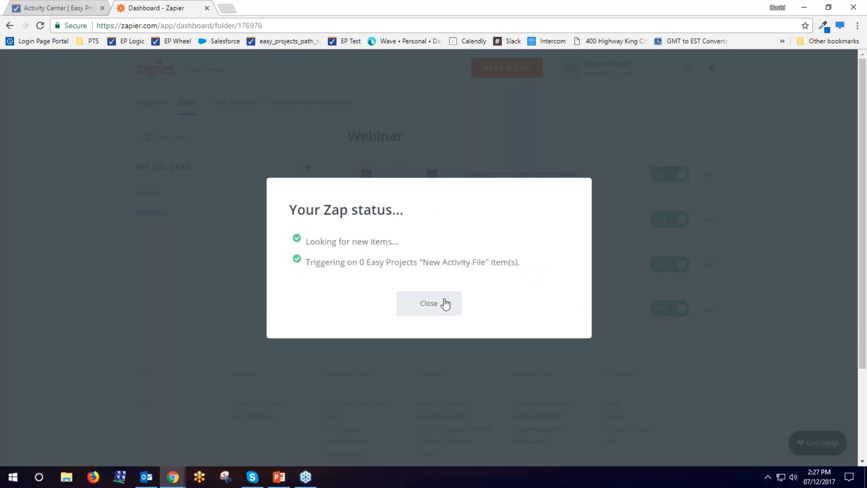
click(429, 303)
Switch to Easy Projects and post the message "test 2" with the Blarney-Castle-1 picture attached on Task 1.
click(27, 8)
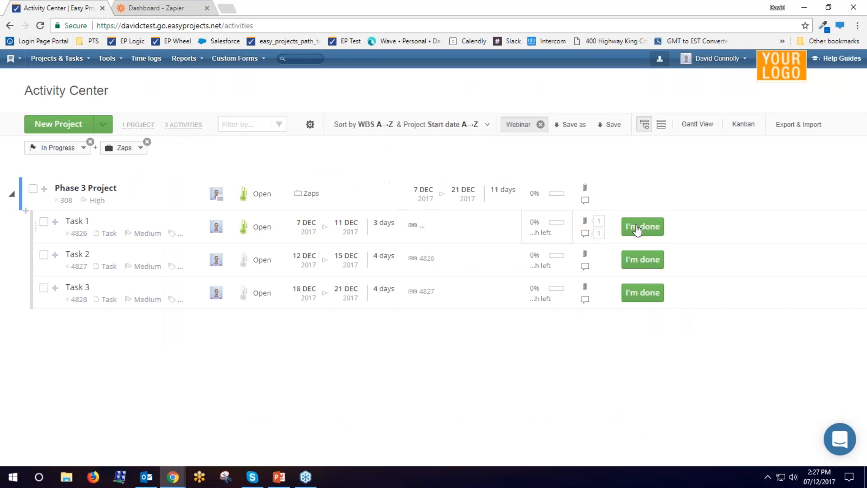
click(642, 229)
click(266, 421)
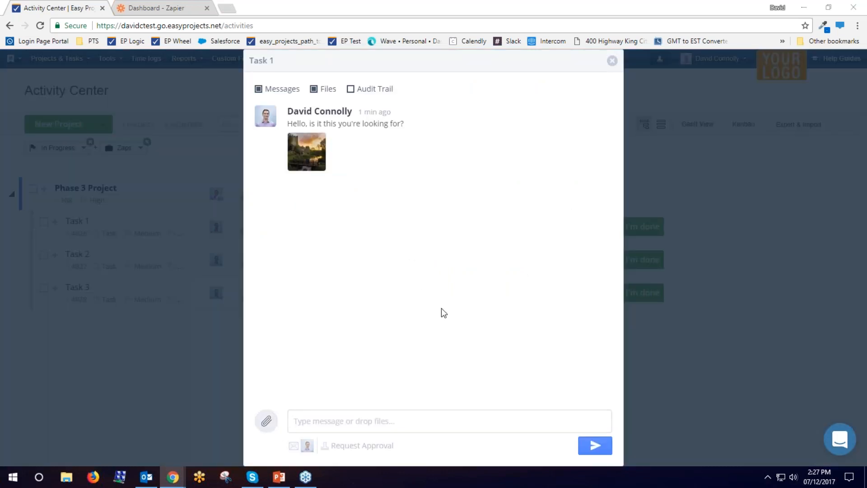
double_click(468, 87)
text(test 2)
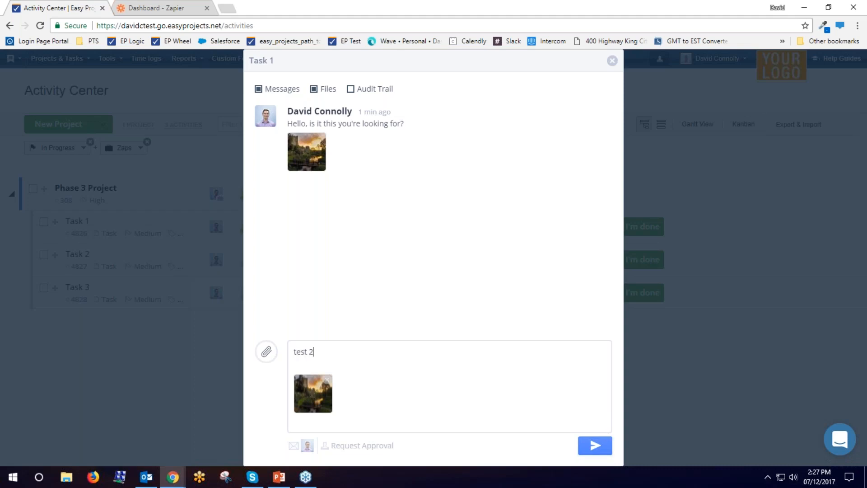
click(597, 445)
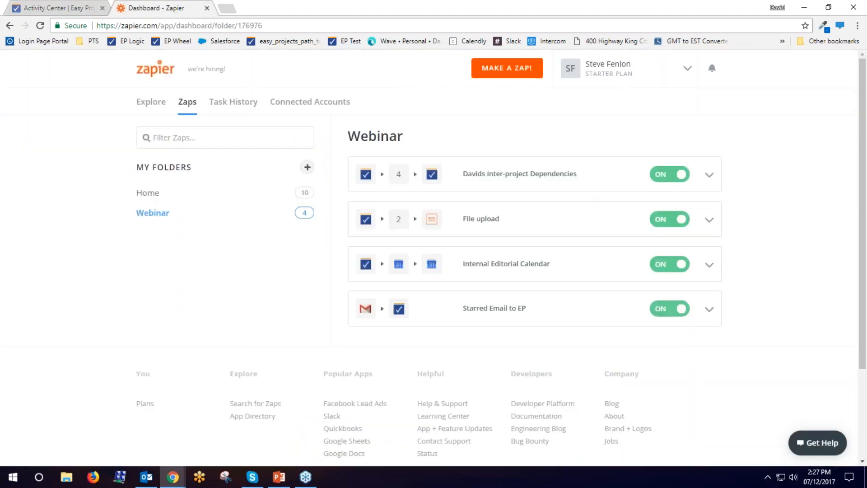
Run the File upload Zap again in Zapier for the newly attached file.
click(709, 220)
click(609, 260)
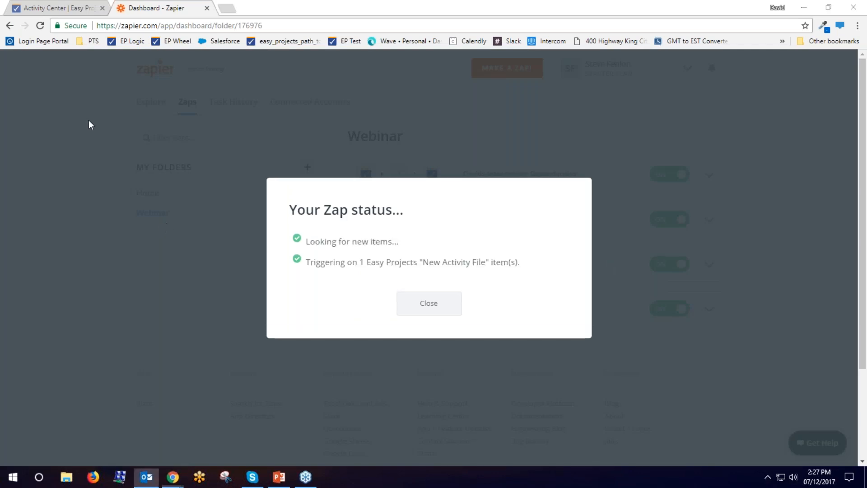
Switch to Outlook, maximize its window and look through the unread emails for the file upload message, dismissing the new-mail notification.
click(146, 476)
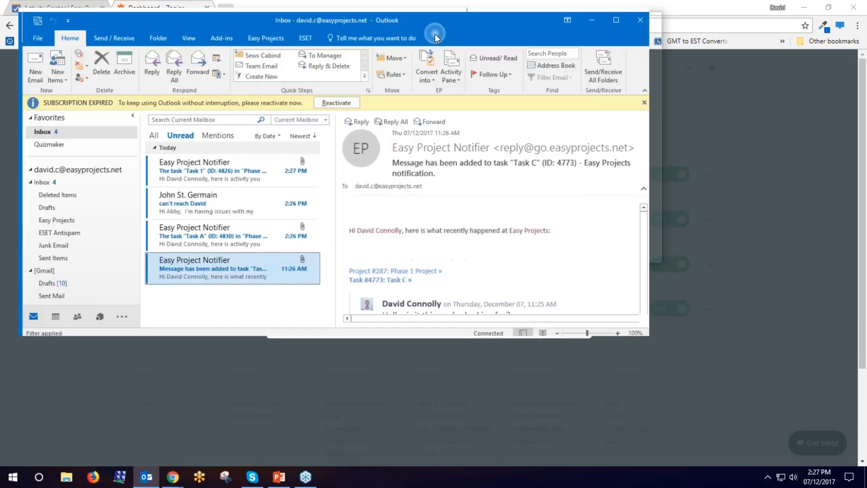
double_click(435, 34)
click(223, 198)
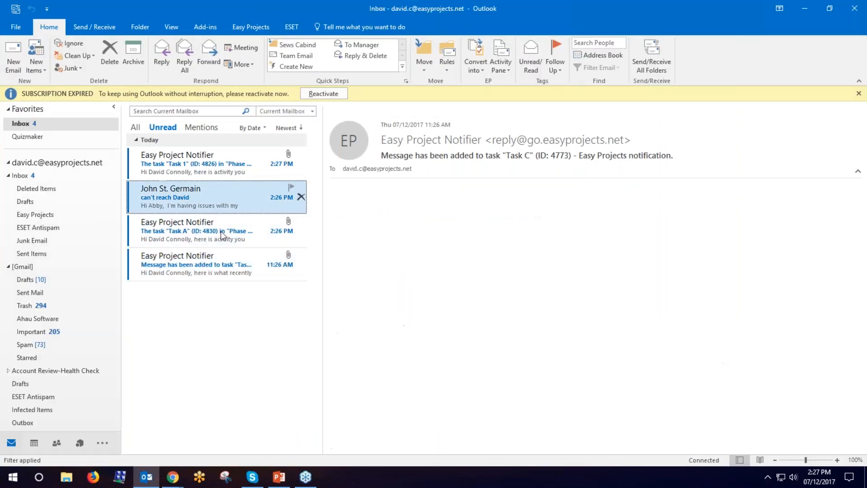
click(221, 231)
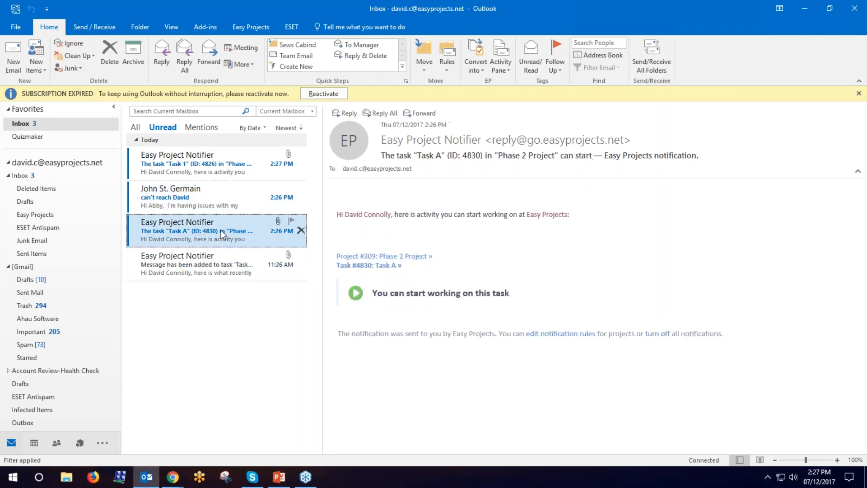
click(229, 263)
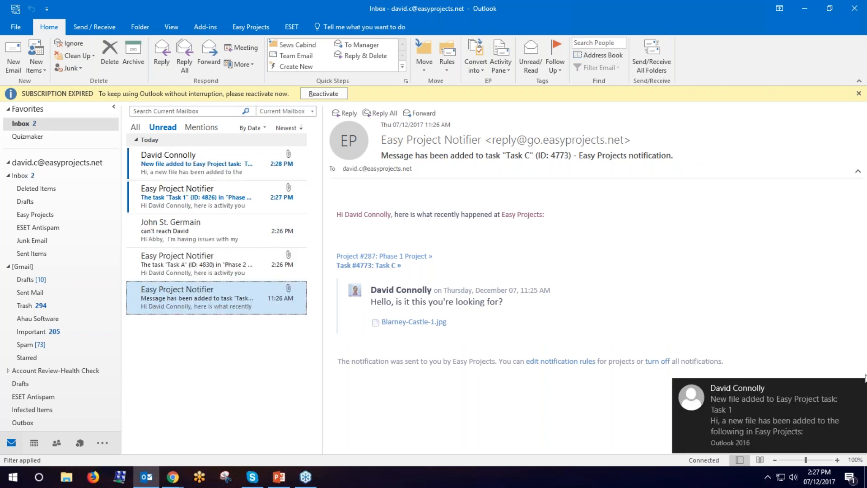
click(858, 388)
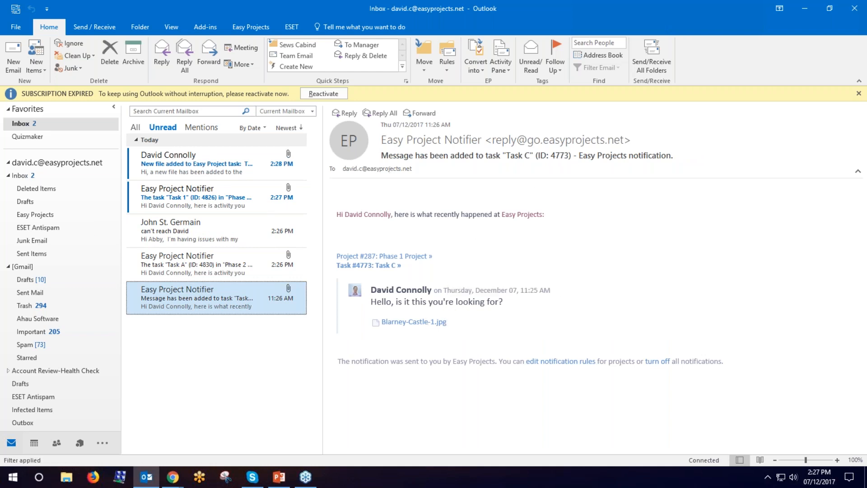
Open the "New file added to Easy Project task: Task 1" email and review its attachment and message text.
click(233, 171)
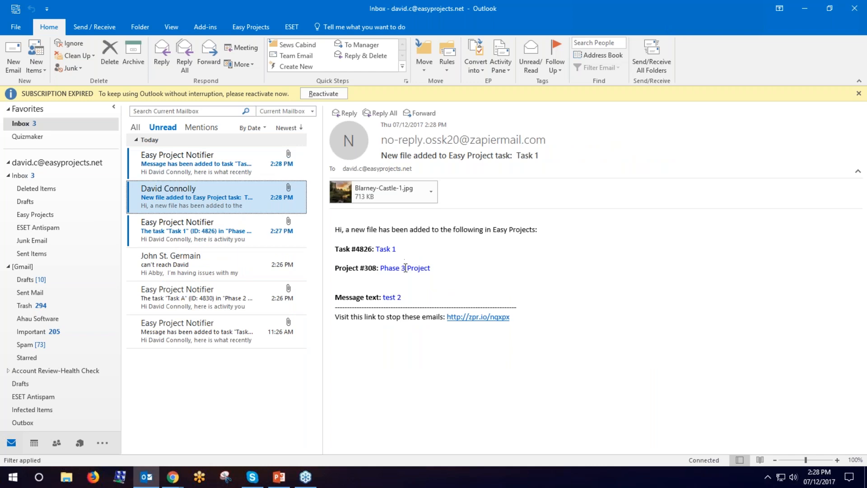
click(404, 299)
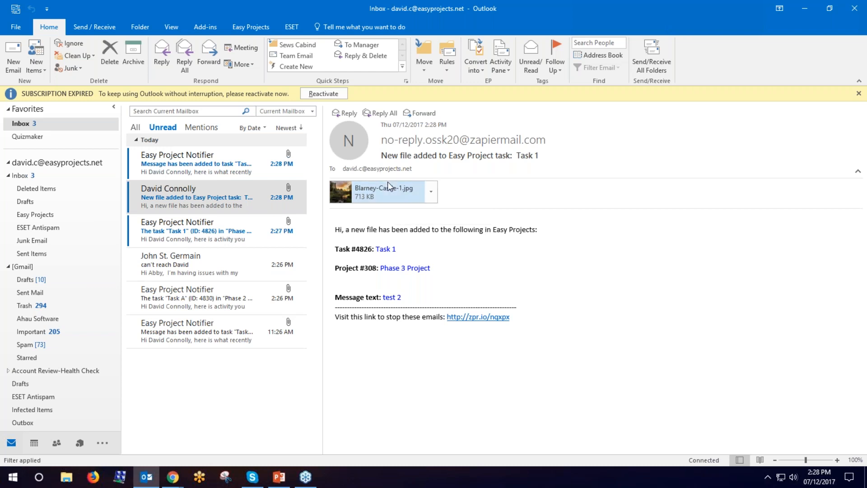
Switch to the Zapier dashboard, close the Zap status message and open the File upload Zap for editing.
mouse_move(179, 482)
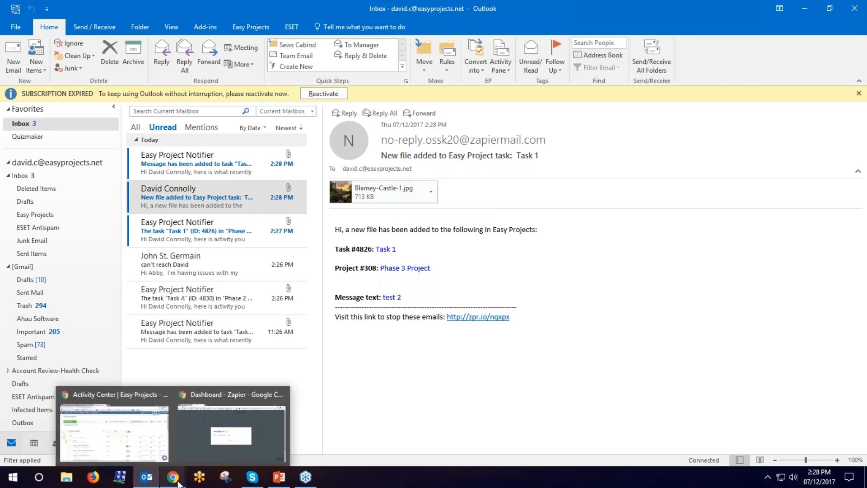
click(216, 445)
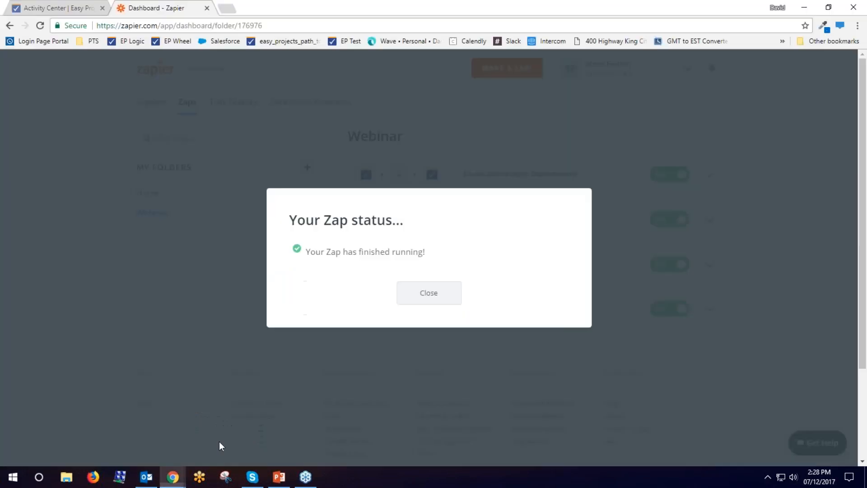
click(419, 300)
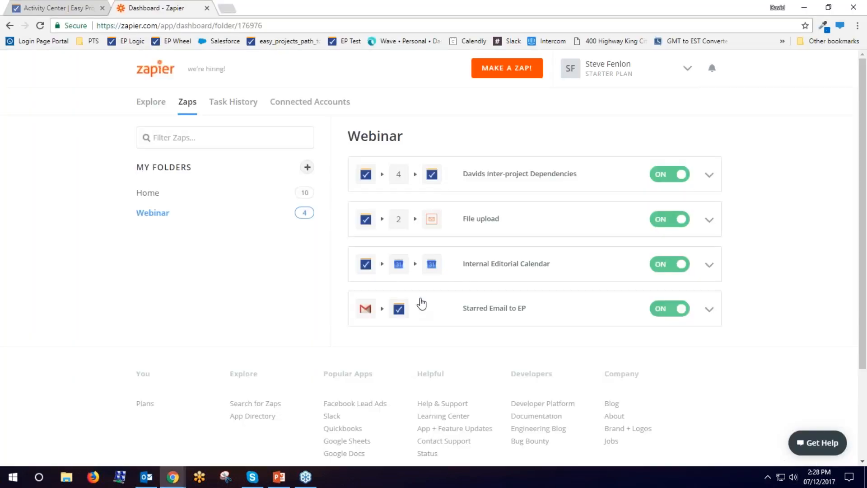
click(710, 223)
click(661, 257)
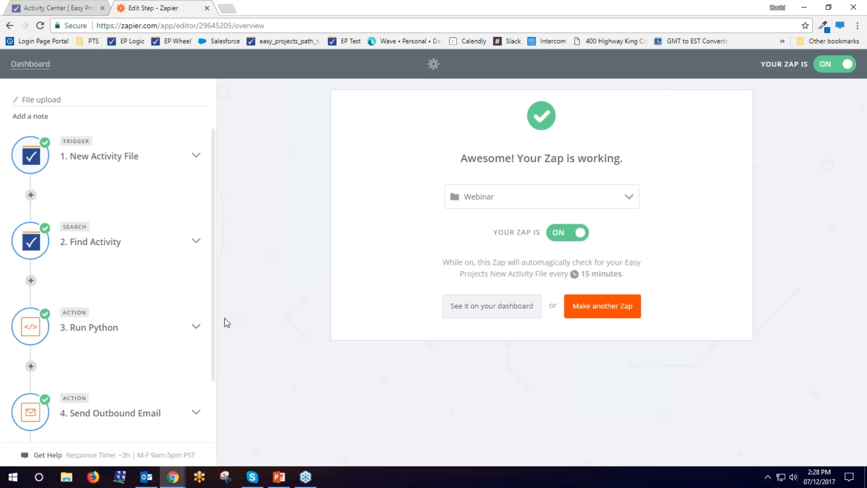
Open the Run Python step's template, examine the assignee email dictionary in its code, and return to the dashboard.
click(196, 326)
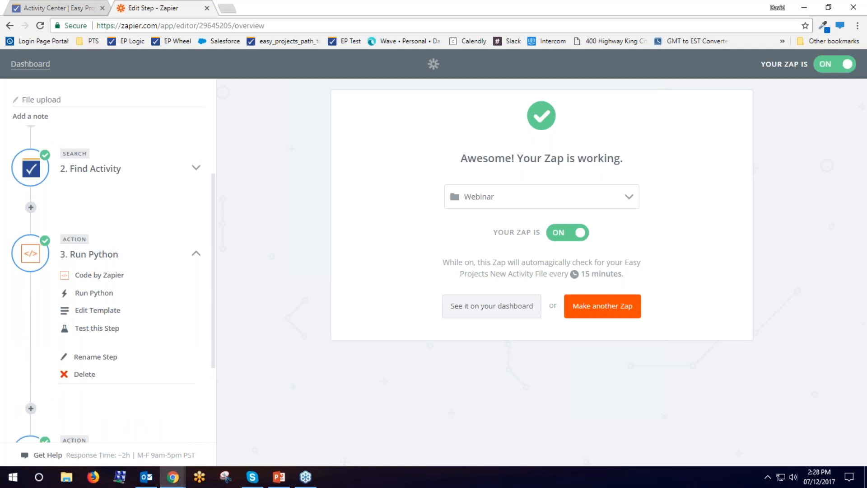
click(121, 316)
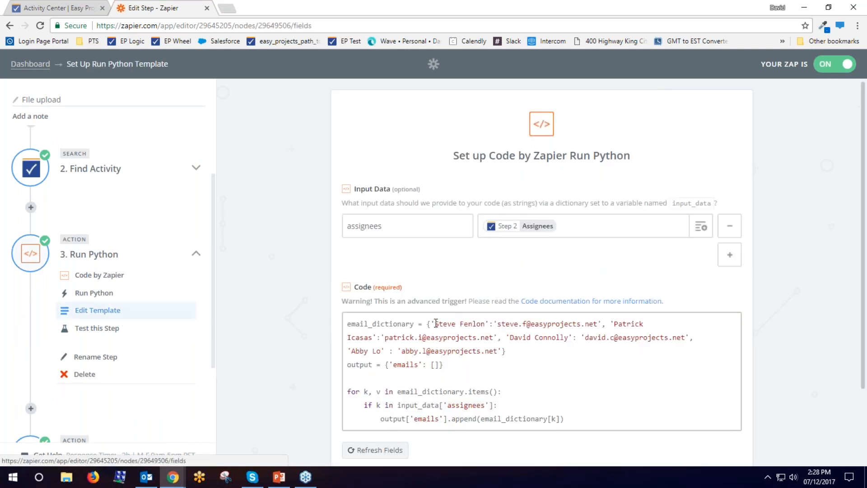
click(519, 324)
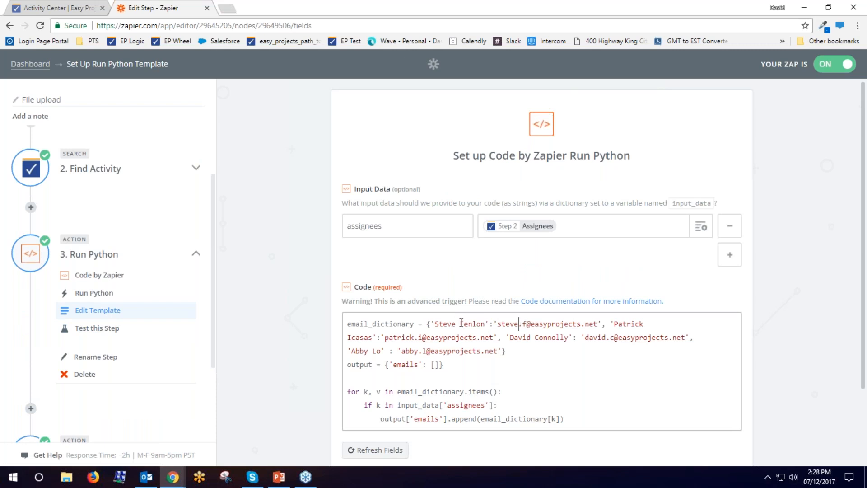
drag(597, 324, 500, 322)
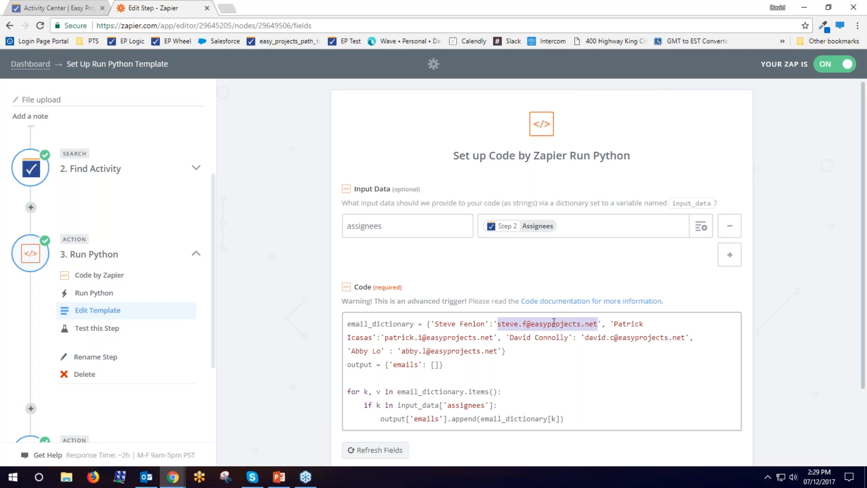
click(272, 230)
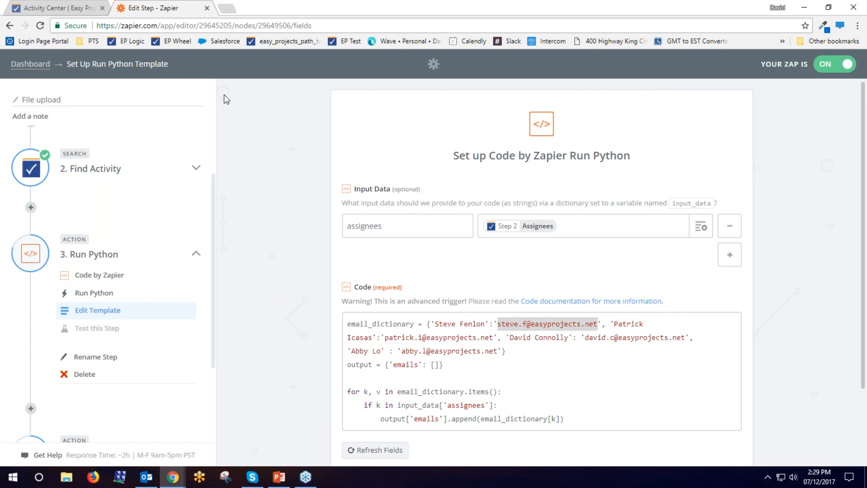
click(30, 63)
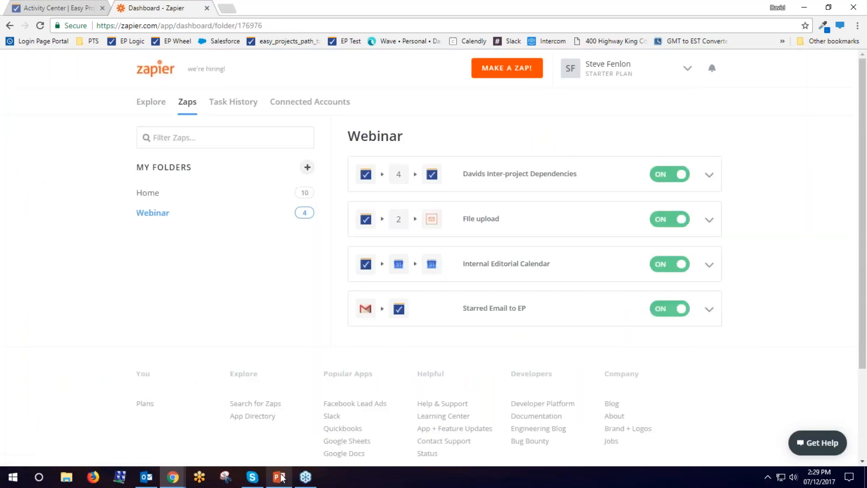
Switch to the "Tips, Tricks and Hacks" presentation in PowerPoint and dismiss the new-mail notification.
mouse_move(280, 478)
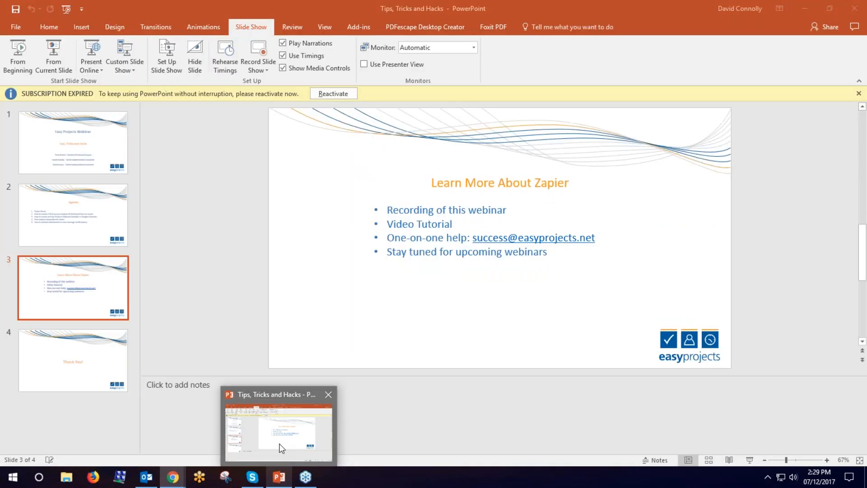
click(279, 444)
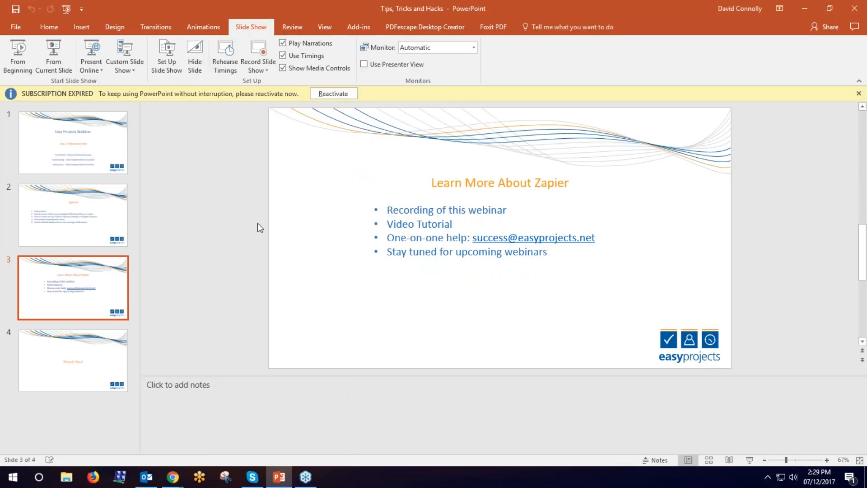
click(858, 389)
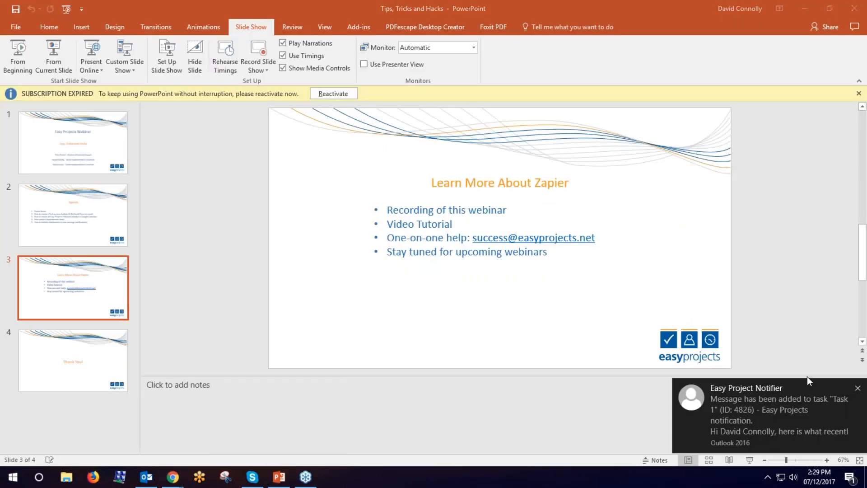